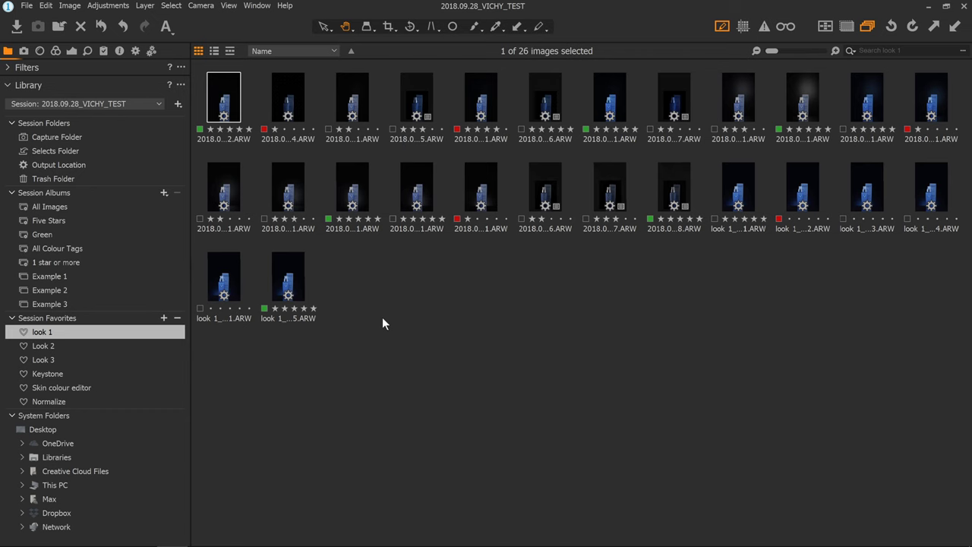
Examine the output and batch processing tools and the list of available workspaces.
left_click(136, 51)
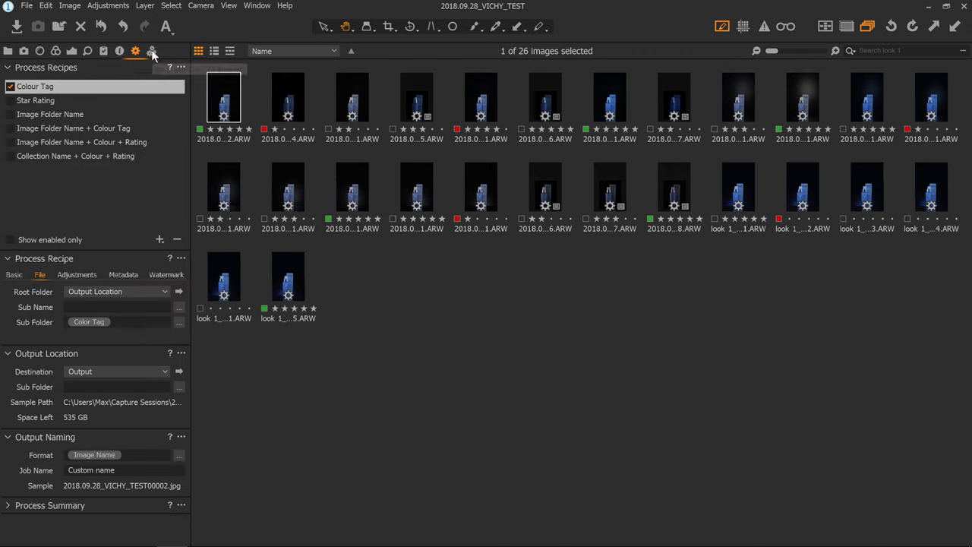
left_click(152, 53)
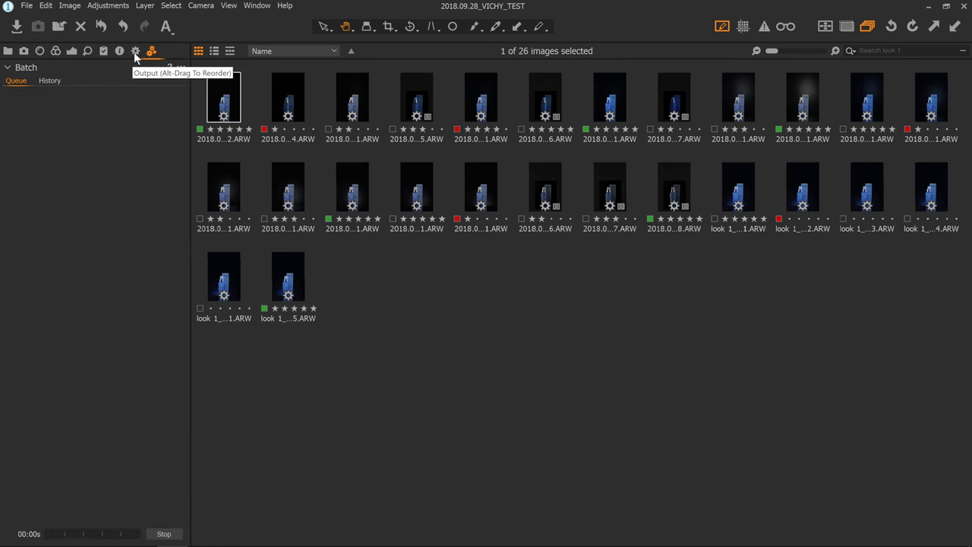
left_click(136, 53)
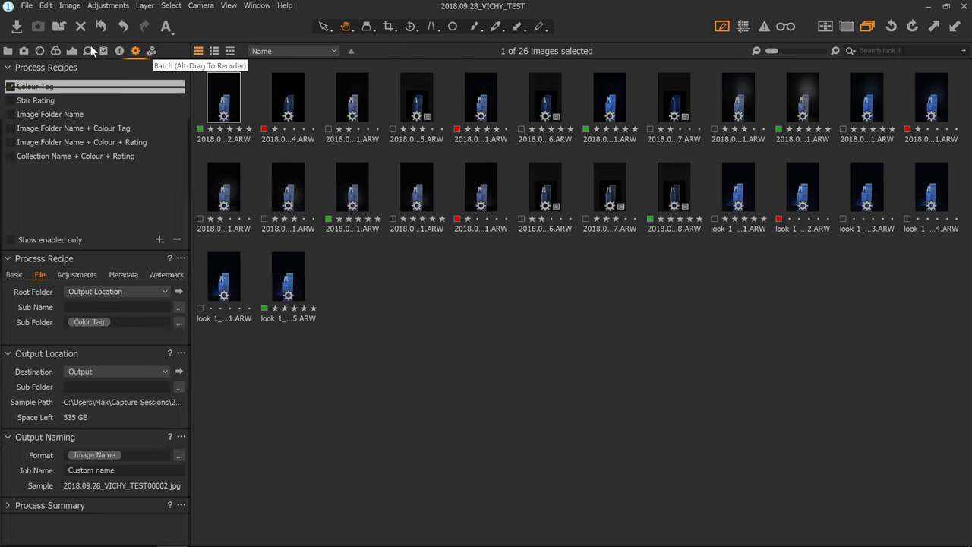
left_click(151, 51)
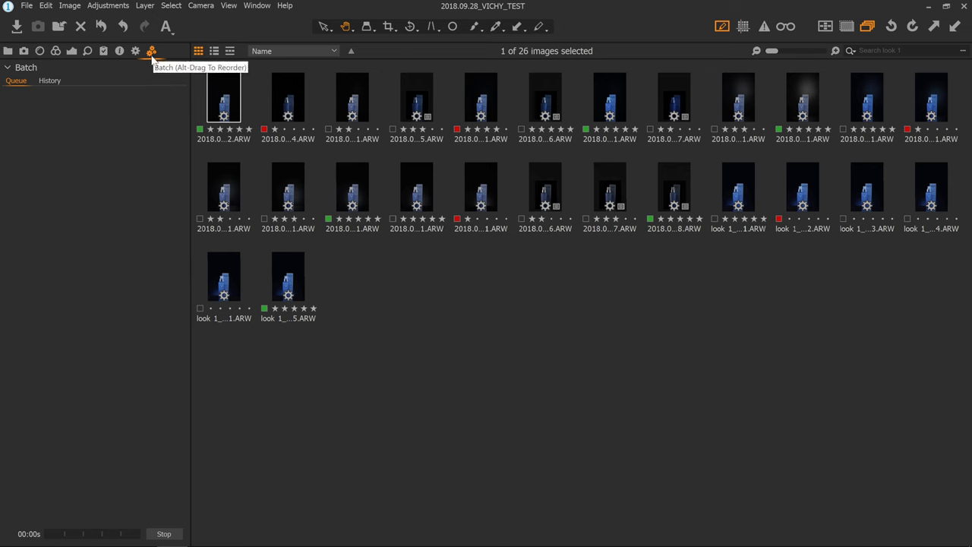
left_click(255, 5)
mouse_move(287, 7)
mouse_move(257, 6)
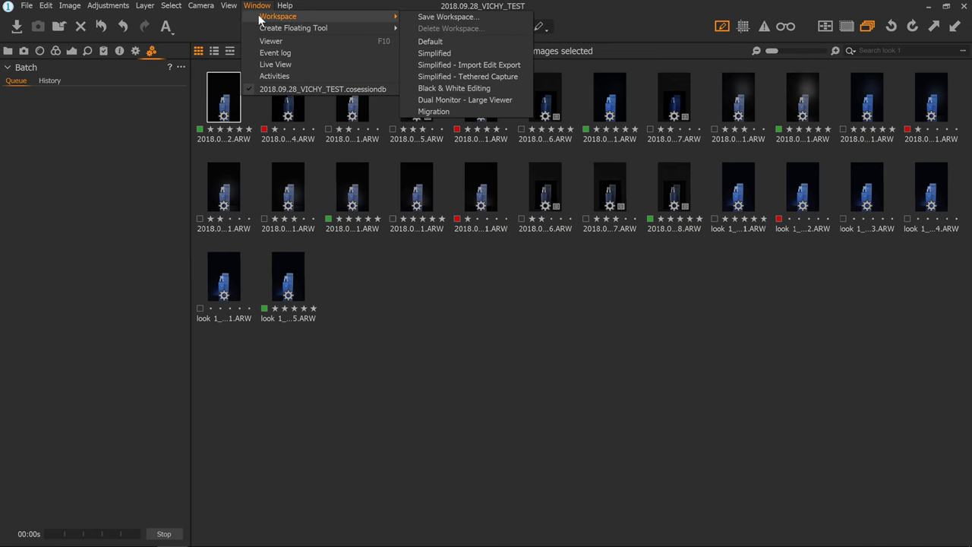
left_click(198, 25)
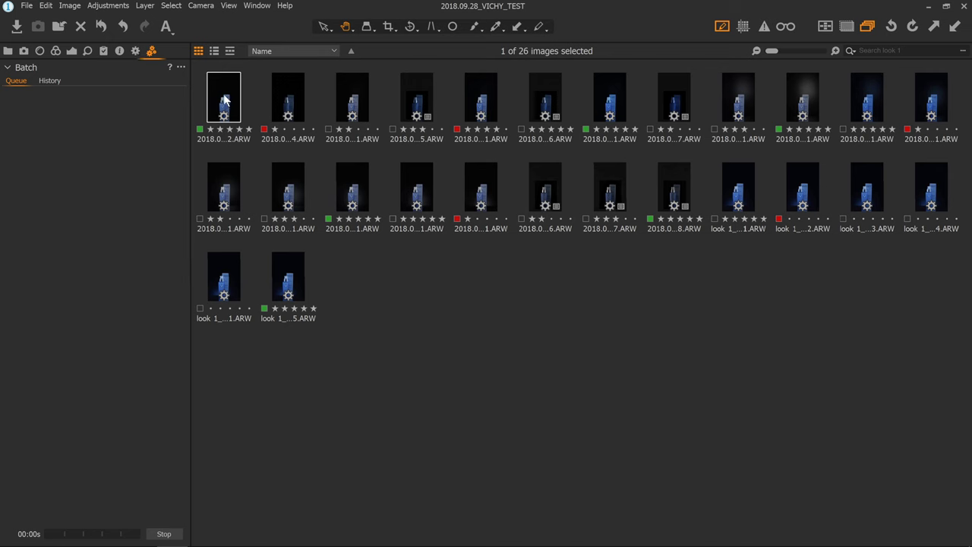
Select the first seven images and expand the process summary for the Colour Tag recipe.
left_click(618, 103, "shift")
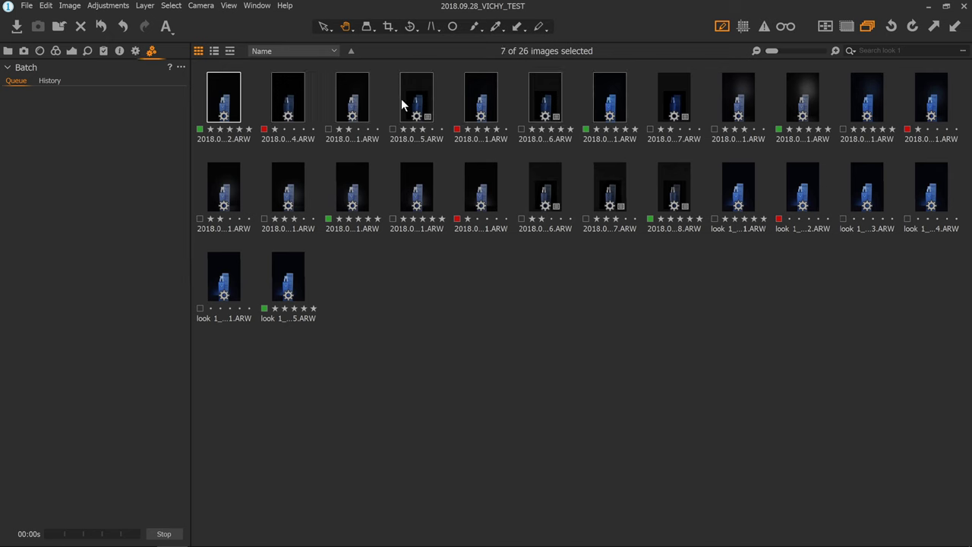
left_click(135, 51)
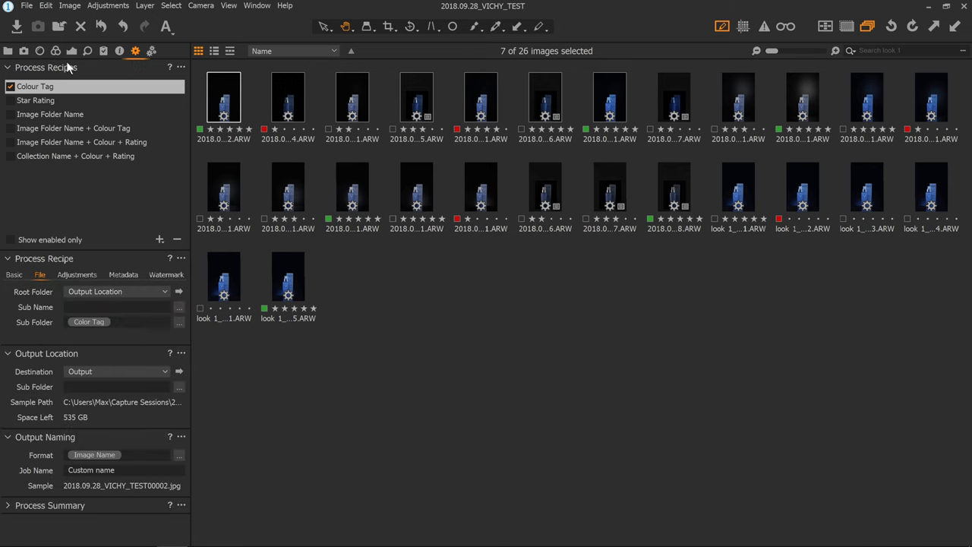
left_click(10, 86)
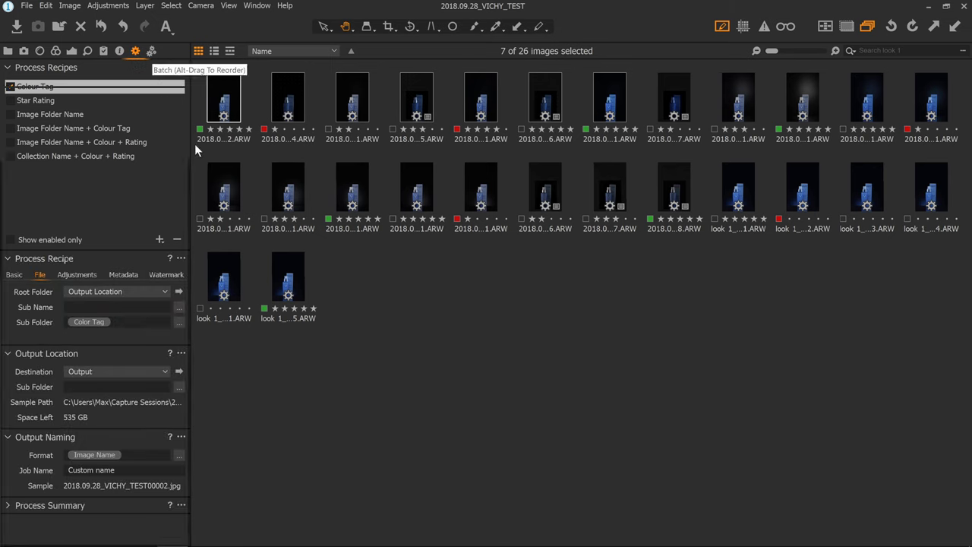
left_click(135, 51)
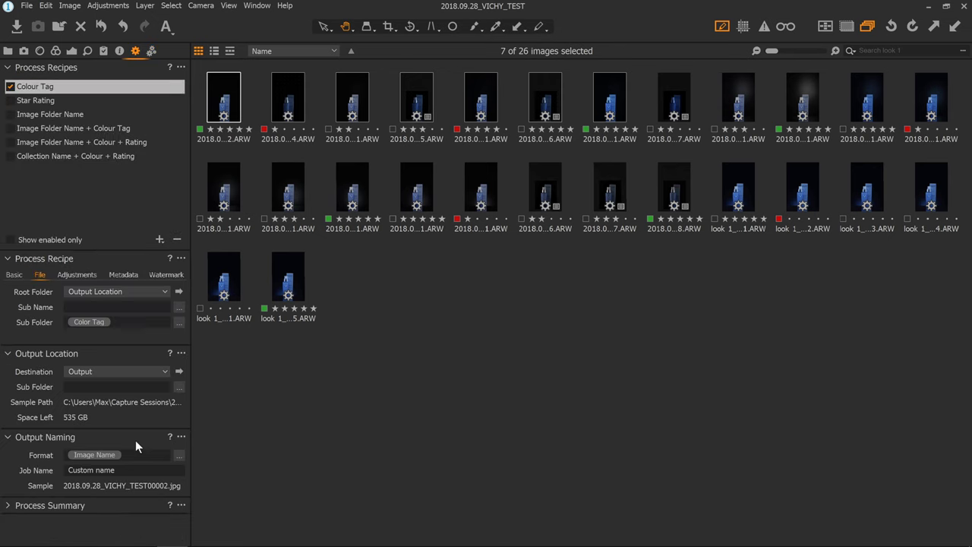
left_click(8, 505)
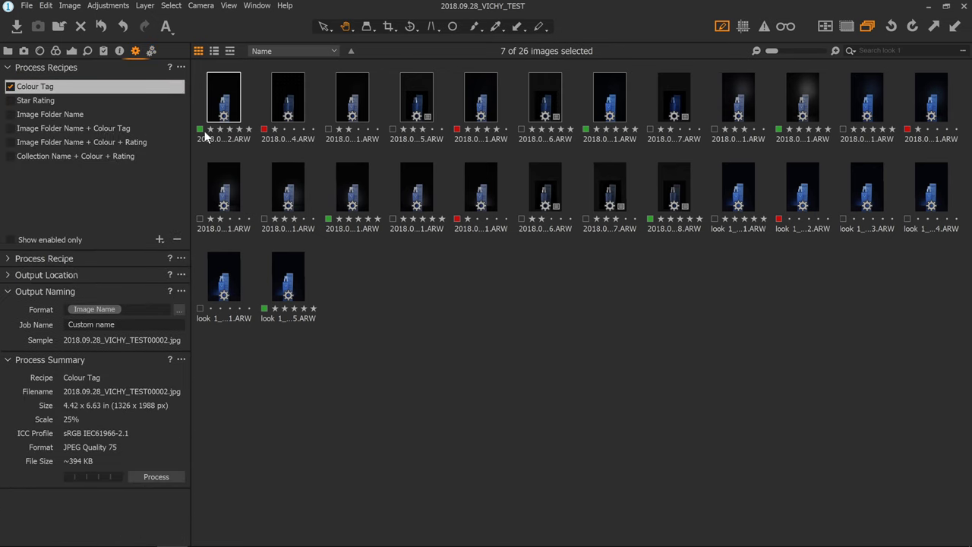
Send the seven selected images to the batch queue for processing with the Colour Tag recipe, including those already processed.
key("ctrl+b")
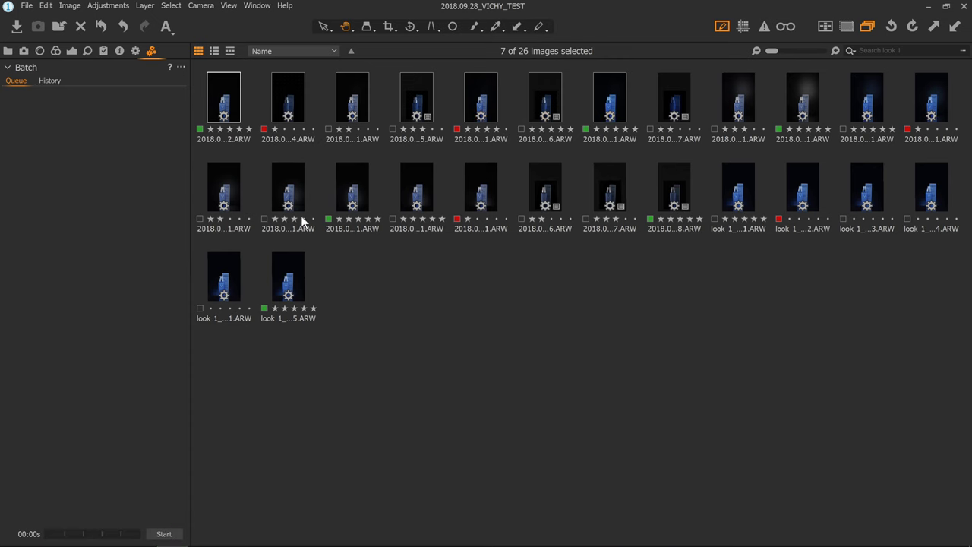
key("ctrl+b")
left_click(527, 307)
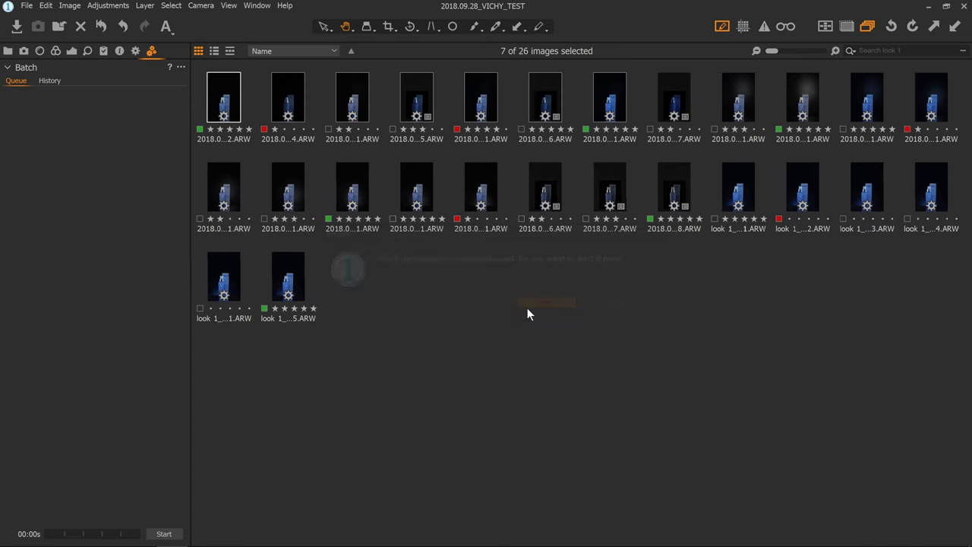
left_click(164, 533)
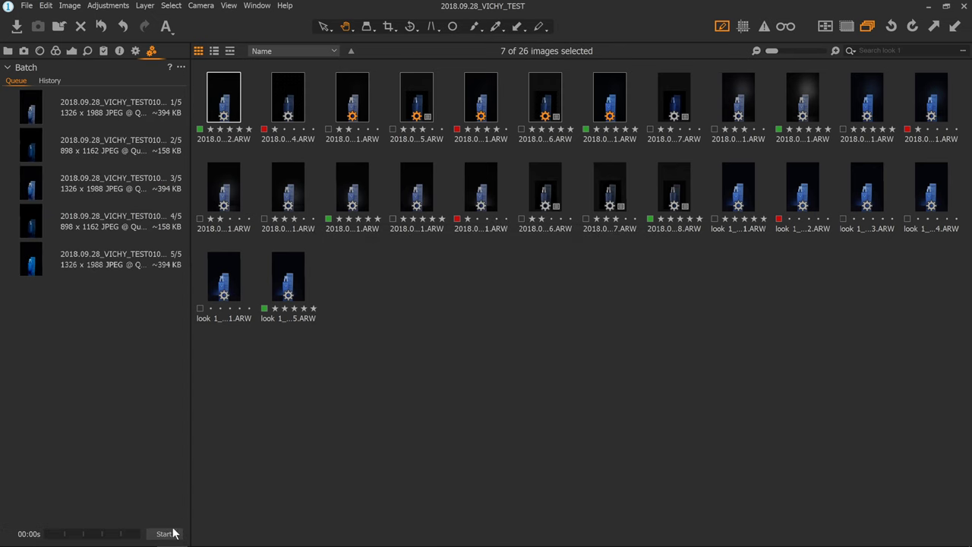
Inspect the queued items and the batch history, and clear the batch queue.
left_click(153, 123)
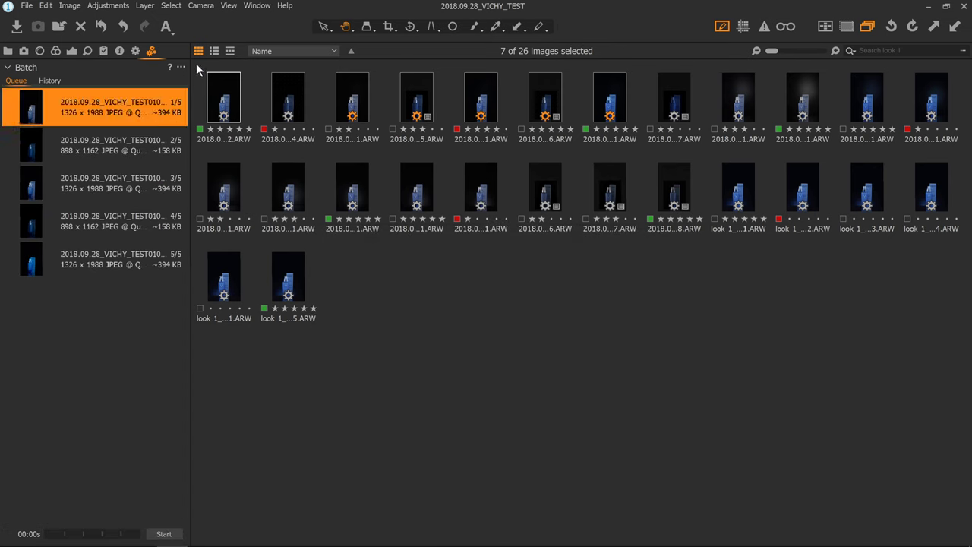
left_click_drag(115, 111, 112, 269)
left_click(185, 67)
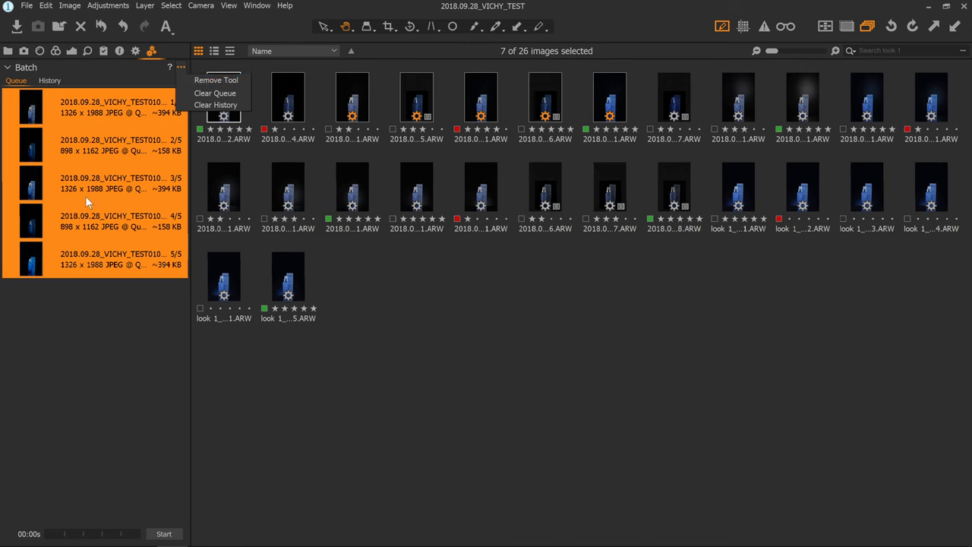
left_click(98, 342)
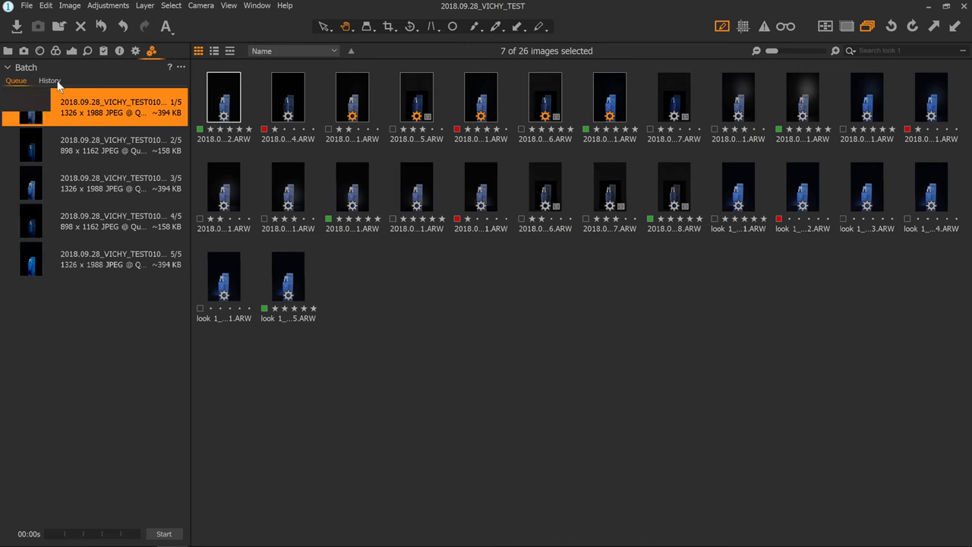
left_click(56, 82)
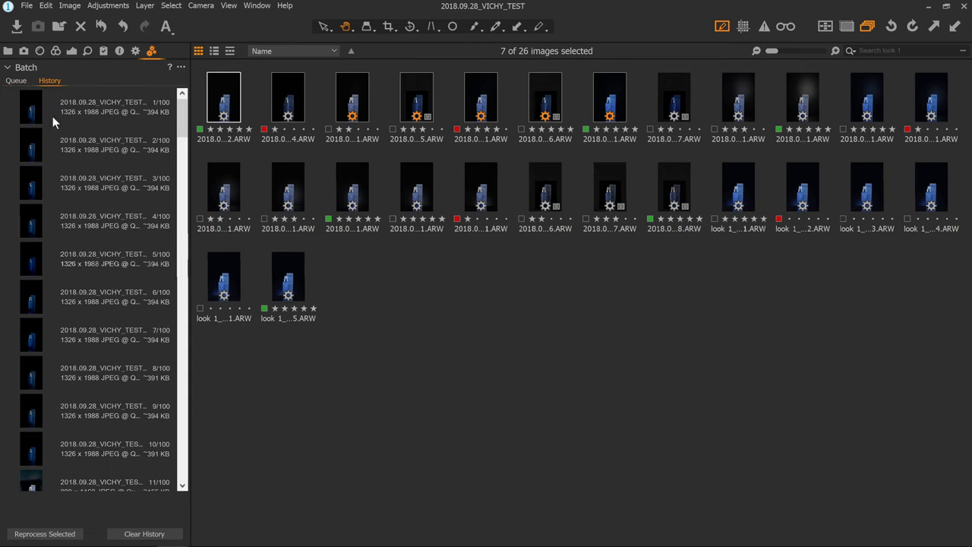
left_click(16, 82)
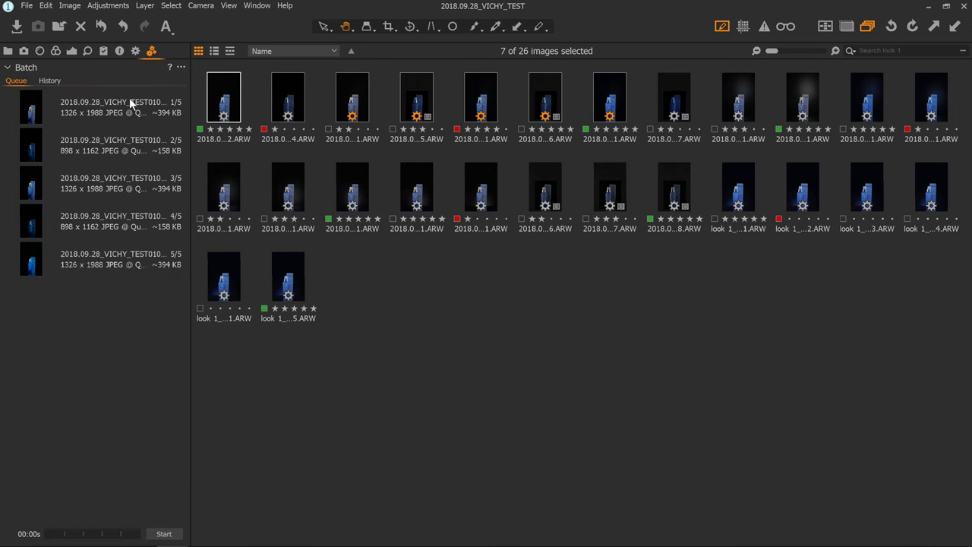
left_click(180, 68)
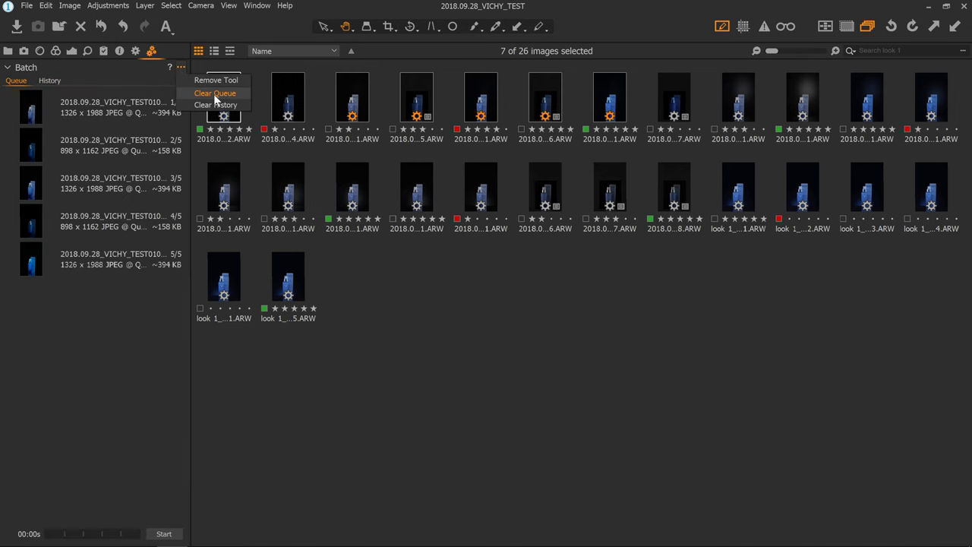
left_click(214, 94)
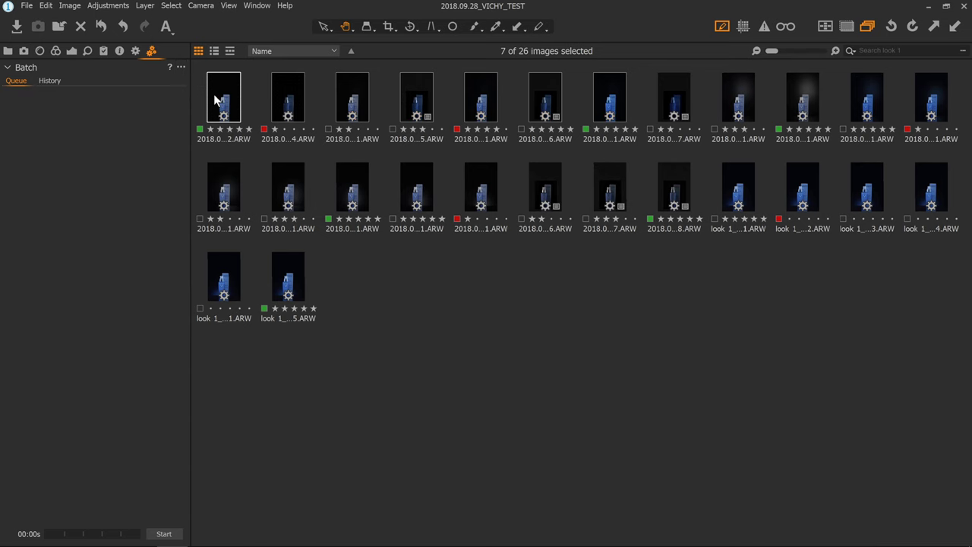
Switch to File Explorer, delete the Green, None and Red output folders, and return to Capture One.
key("alt+Tab")
key("alt+Tab")
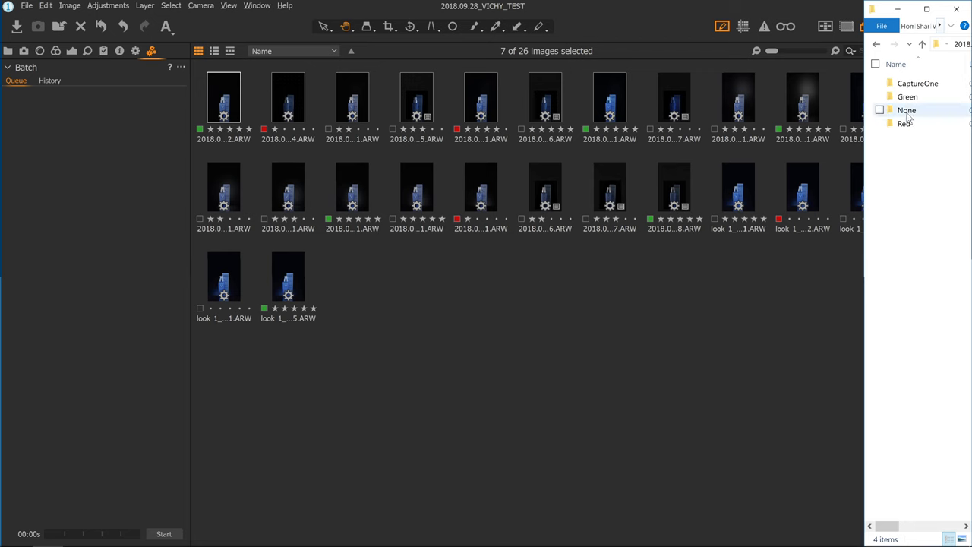
left_click_drag(910, 130, 929, 97)
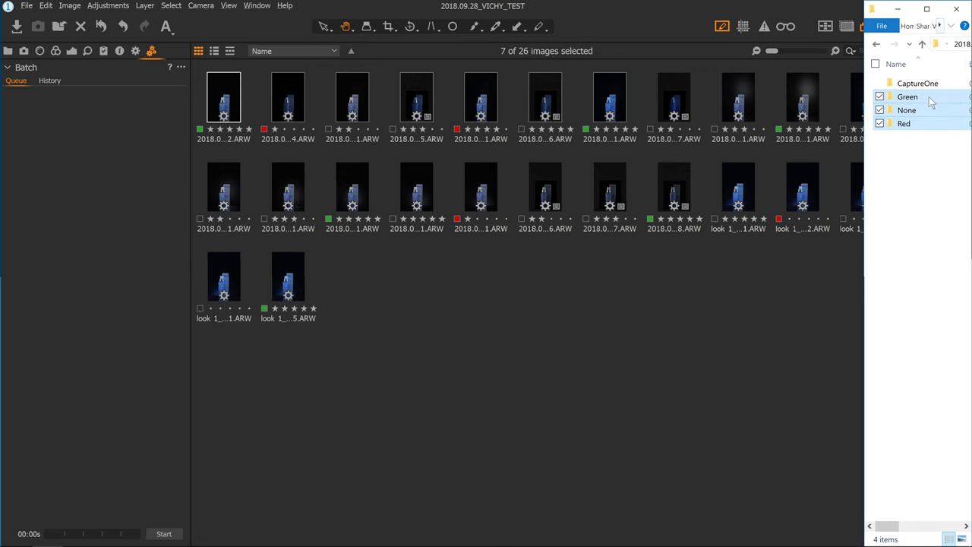
key("Delete")
key("Return")
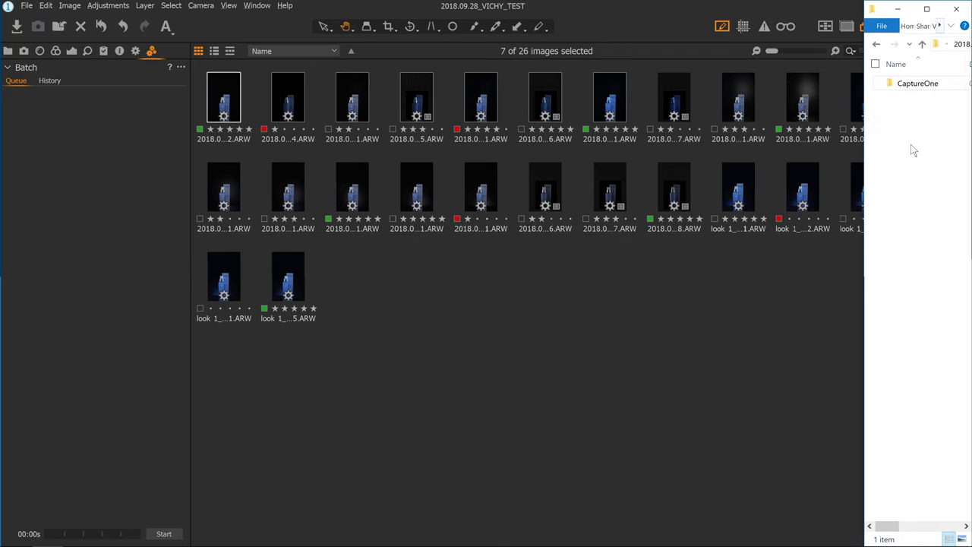
left_click(157, 127)
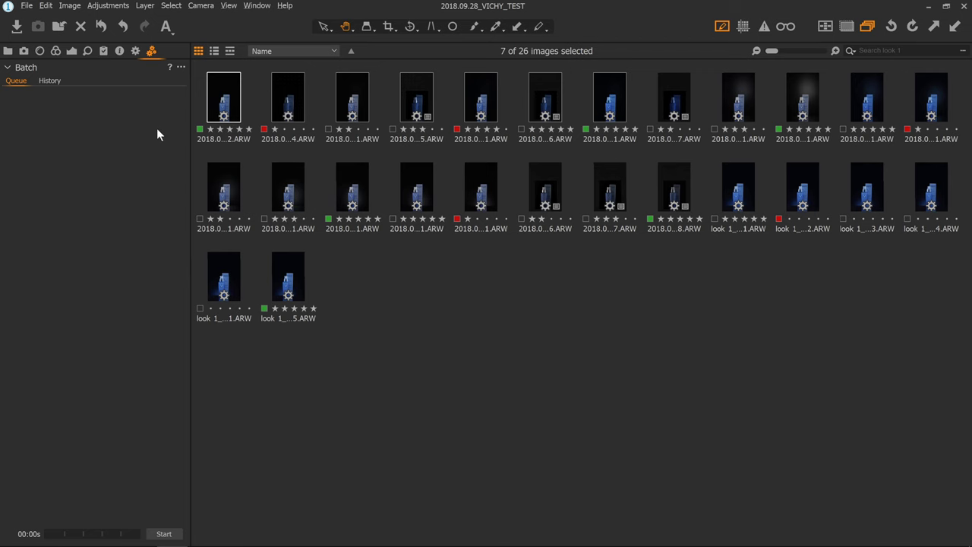
Review the process recipe list's options and try limiting the list to enabled recipes only.
left_click(135, 51)
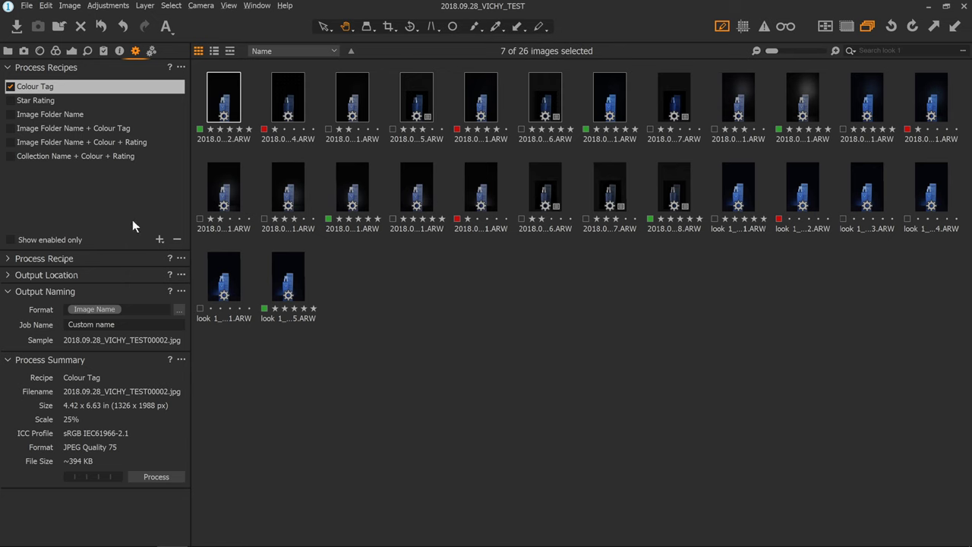
left_click(184, 66)
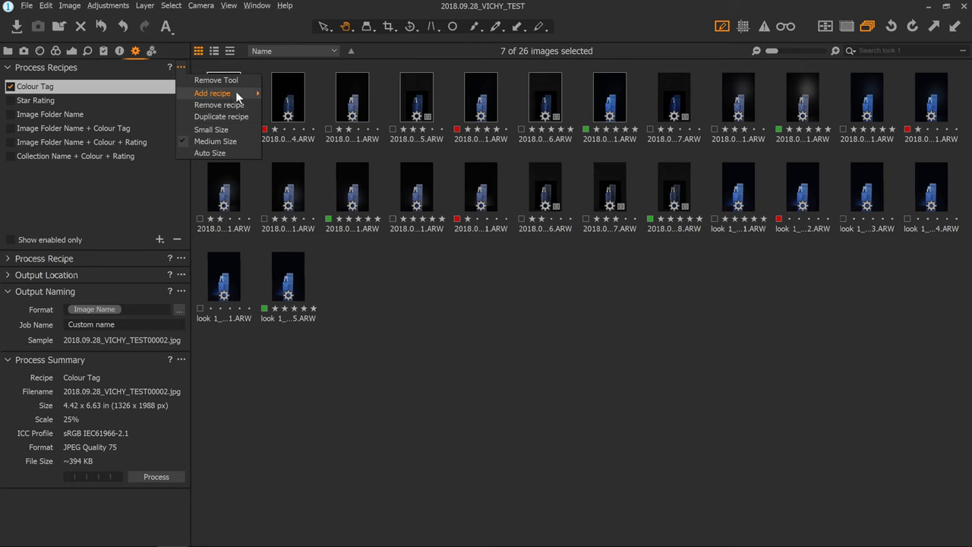
mouse_move(238, 95)
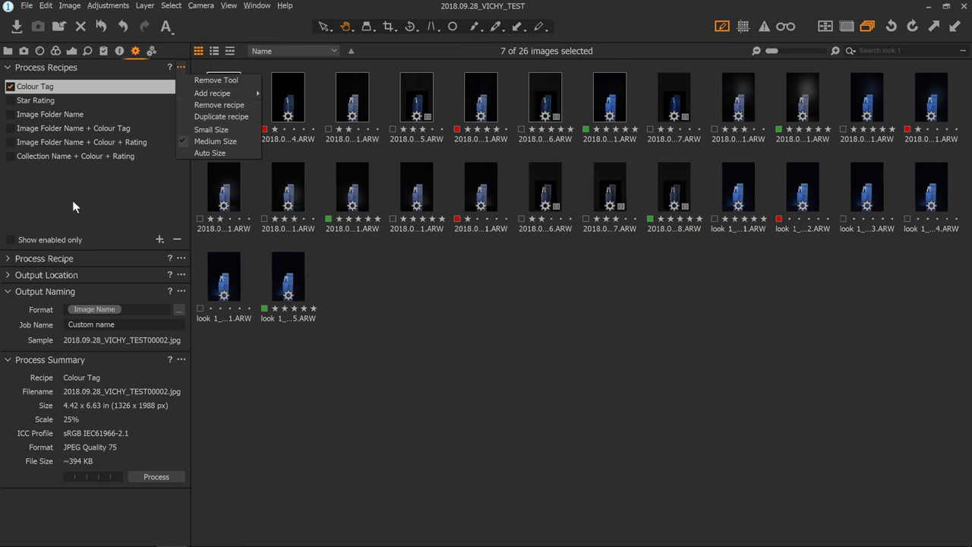
left_click(125, 189)
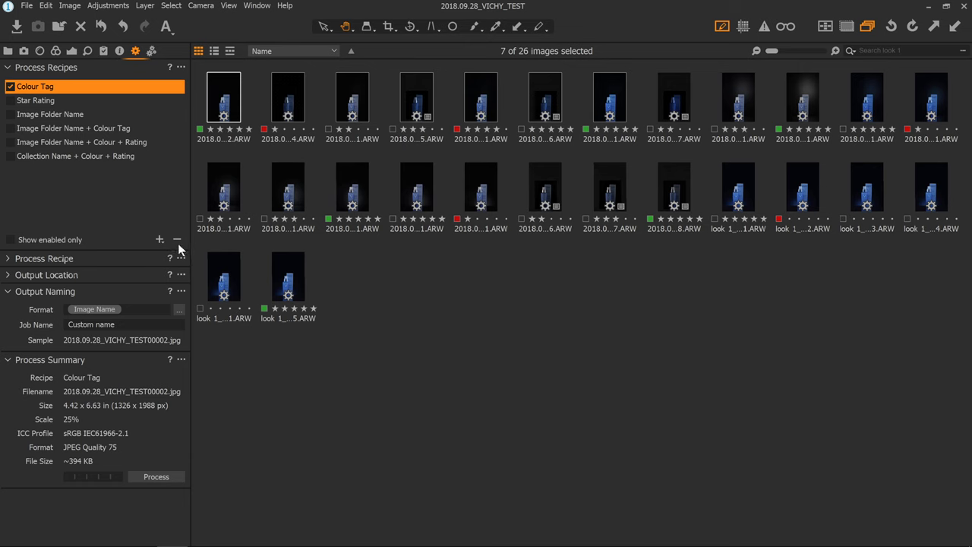
left_click(43, 238)
left_click(43, 239)
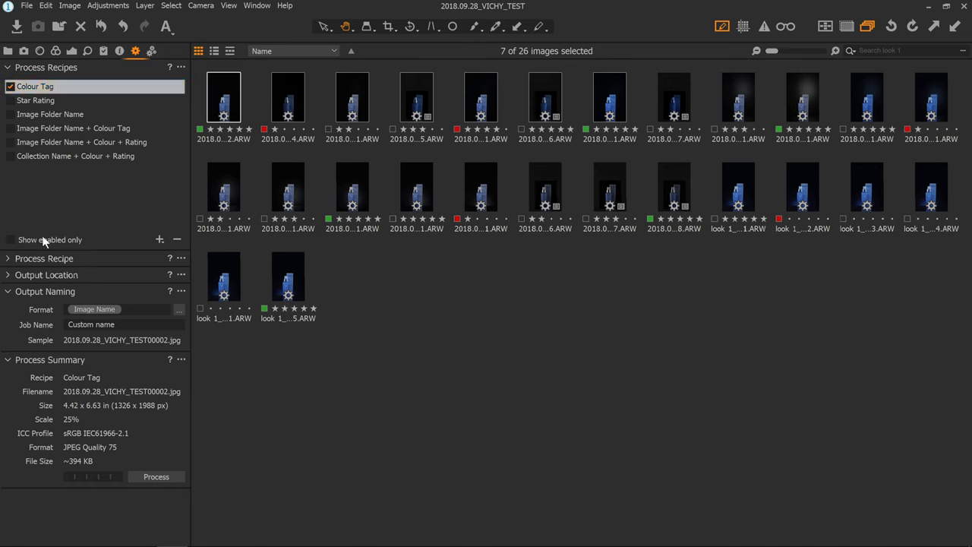
Add a process recipe with the default name and remove it from the recipe list.
left_click(159, 239)
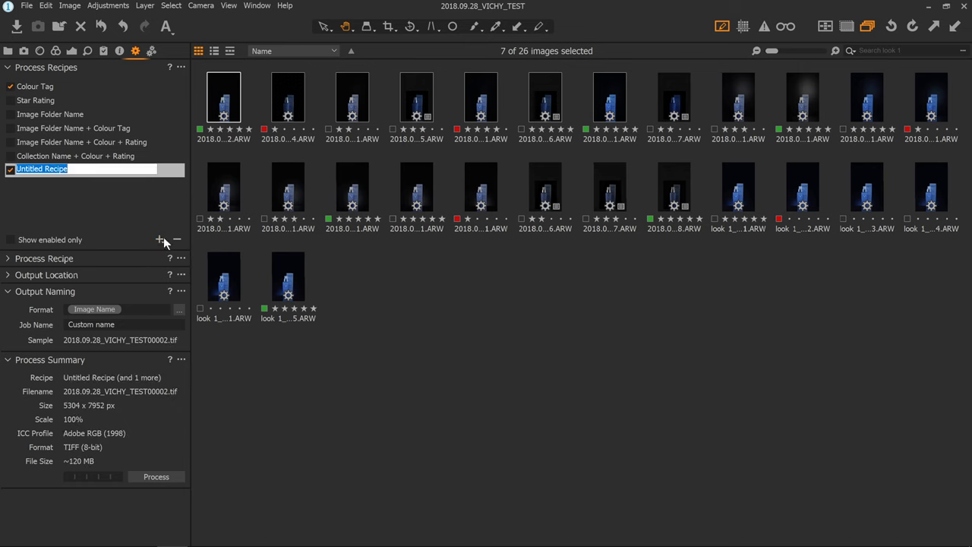
key("Return")
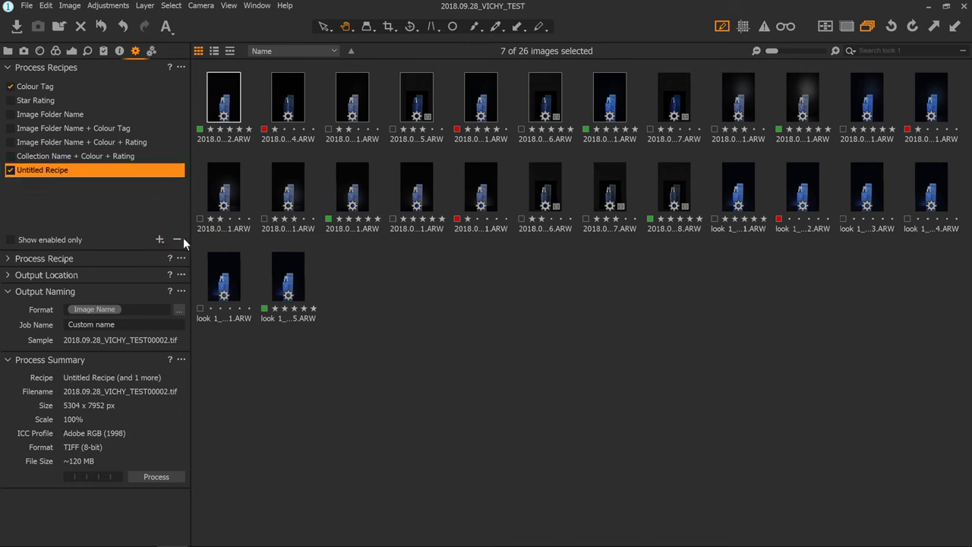
left_click(182, 237)
Expand the Process Recipe settings and select the Colour Tag recipe to show its file options.
left_click(76, 156)
left_click(44, 258)
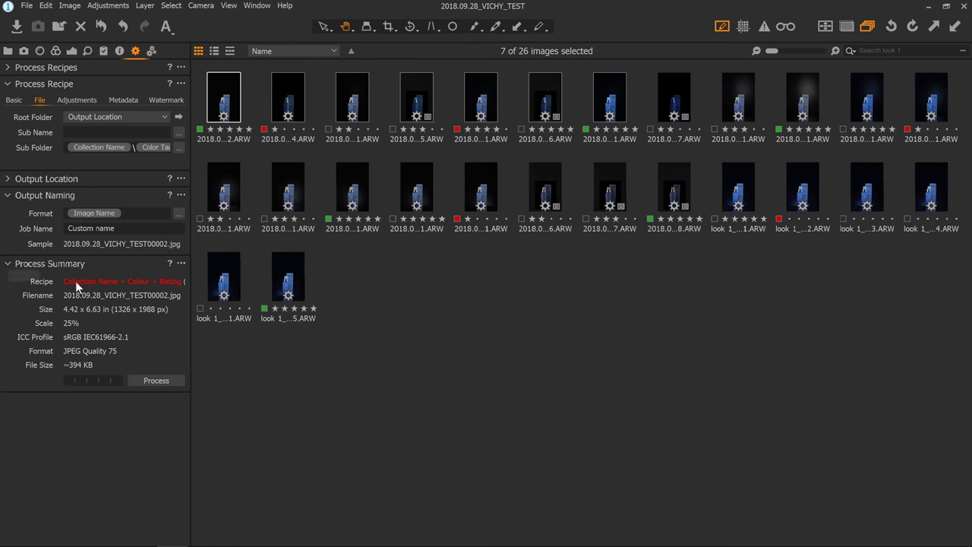
left_click(8, 67)
left_click(10, 86)
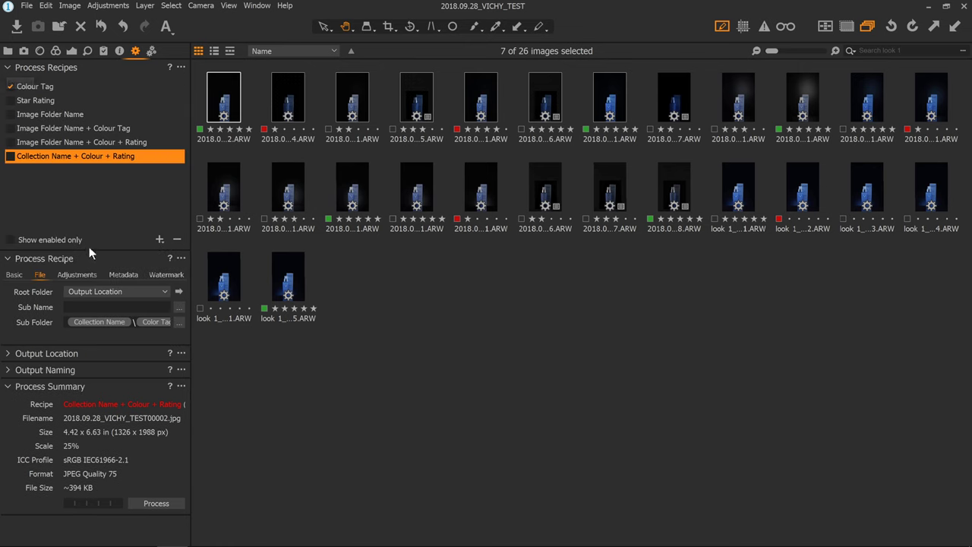
left_click(40, 90)
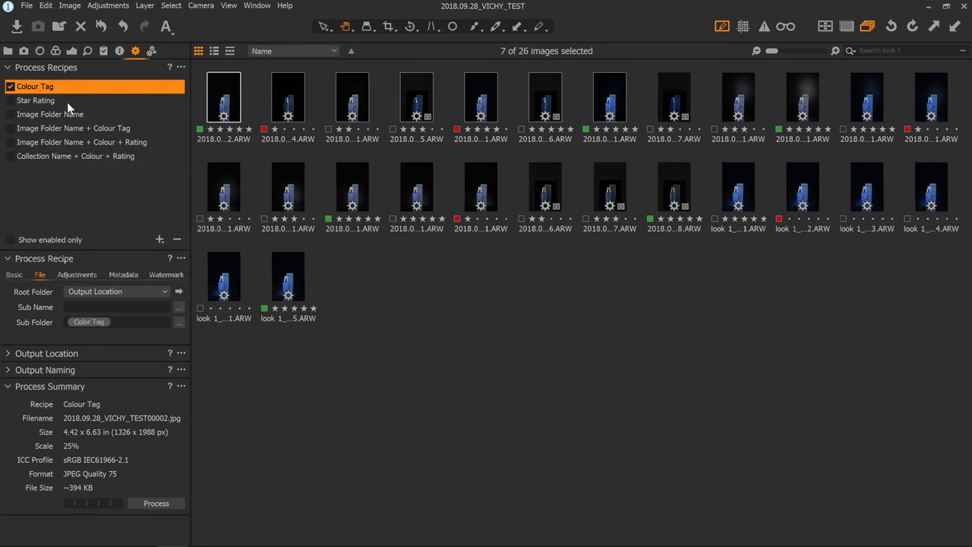
Review the Colour Tag recipe's basic settings, including the available output formats and scaling methods.
left_click(13, 275)
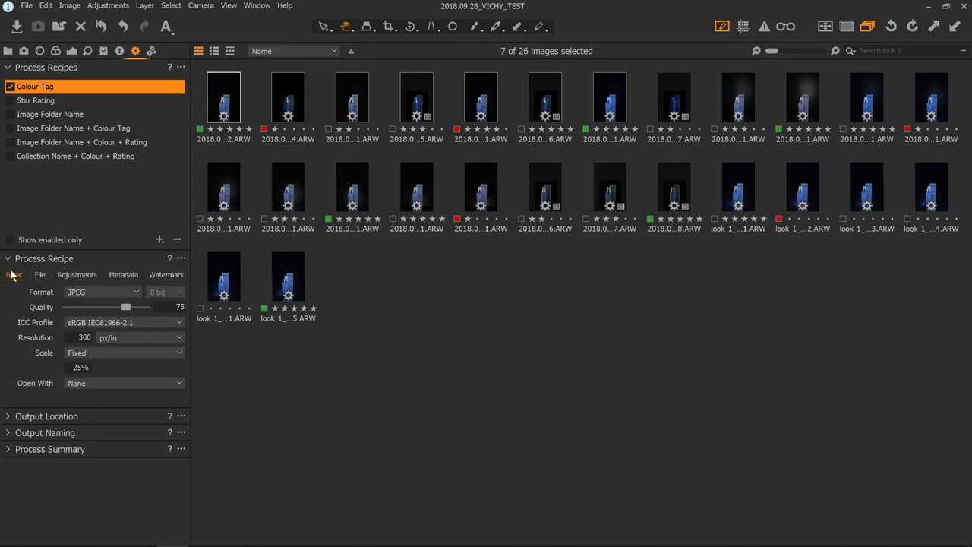
left_click(100, 293)
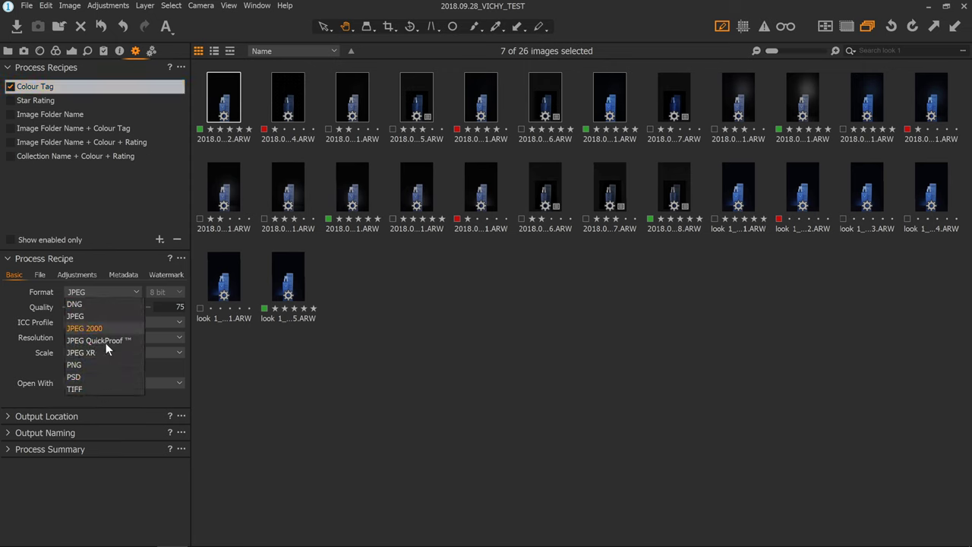
left_click(130, 292)
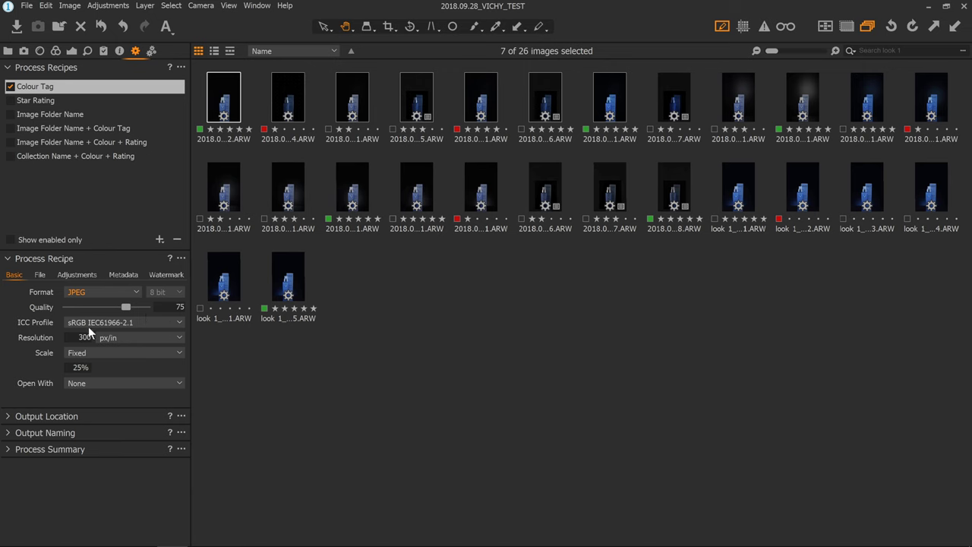
left_click(101, 353)
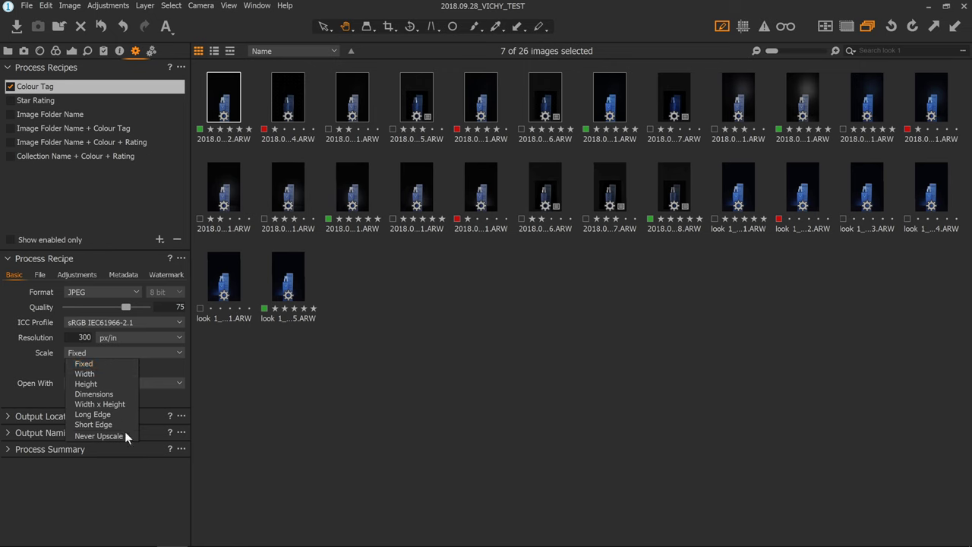
left_click(114, 363)
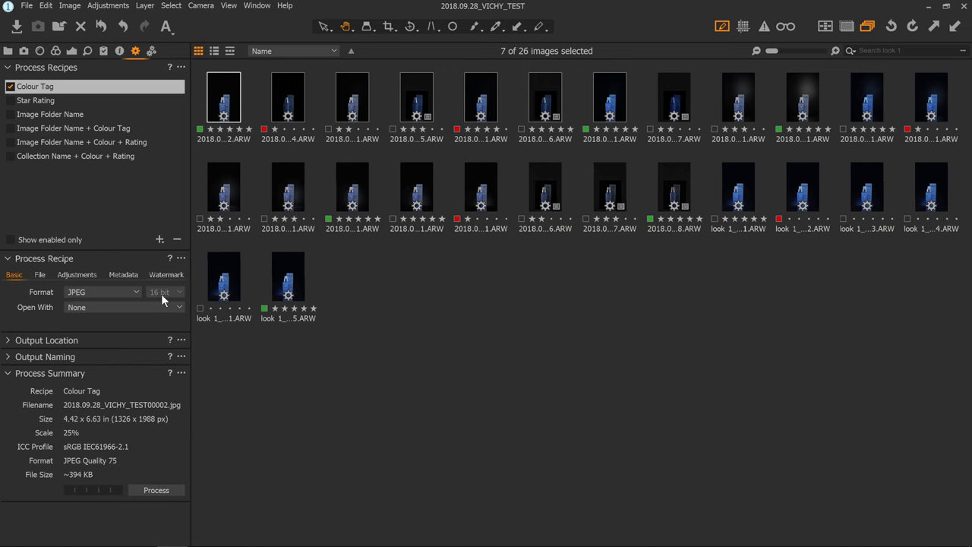
Check the Colour Tag recipe's file options, return to its basic settings and set the output format to JPEG.
left_click(37, 275)
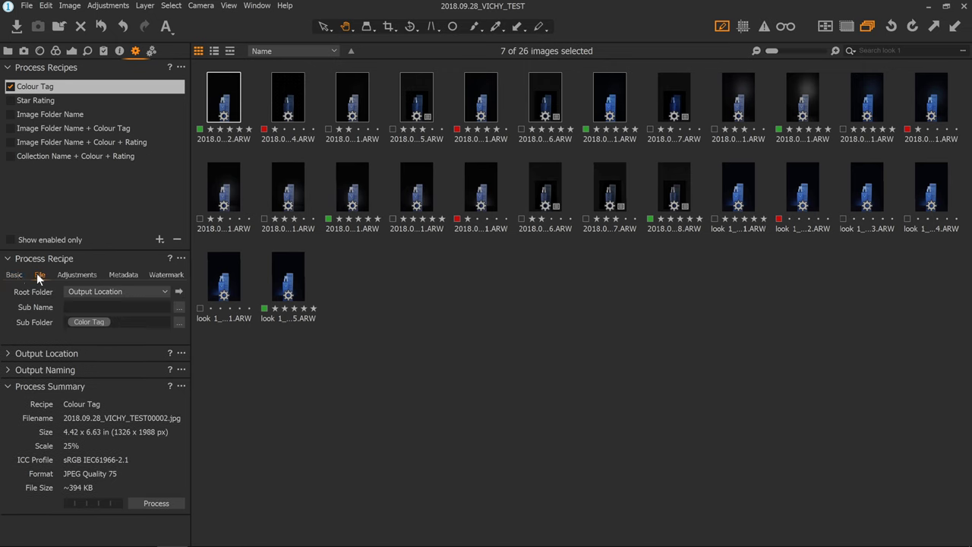
left_click(13, 275)
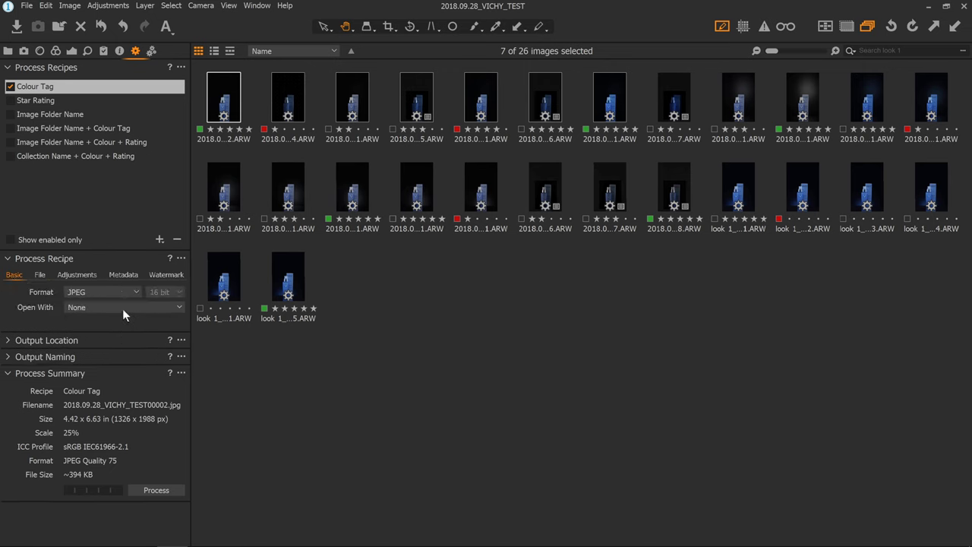
left_click(110, 292)
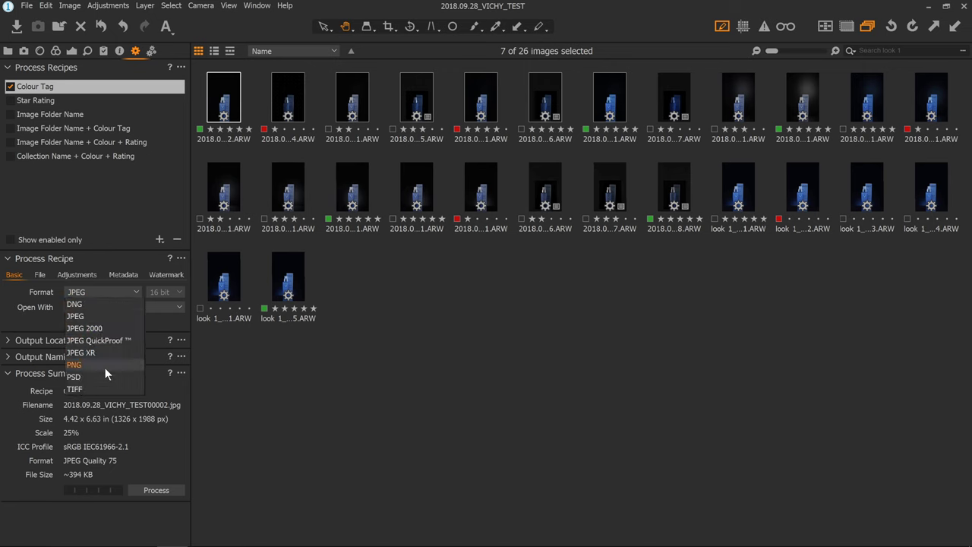
left_click(100, 316)
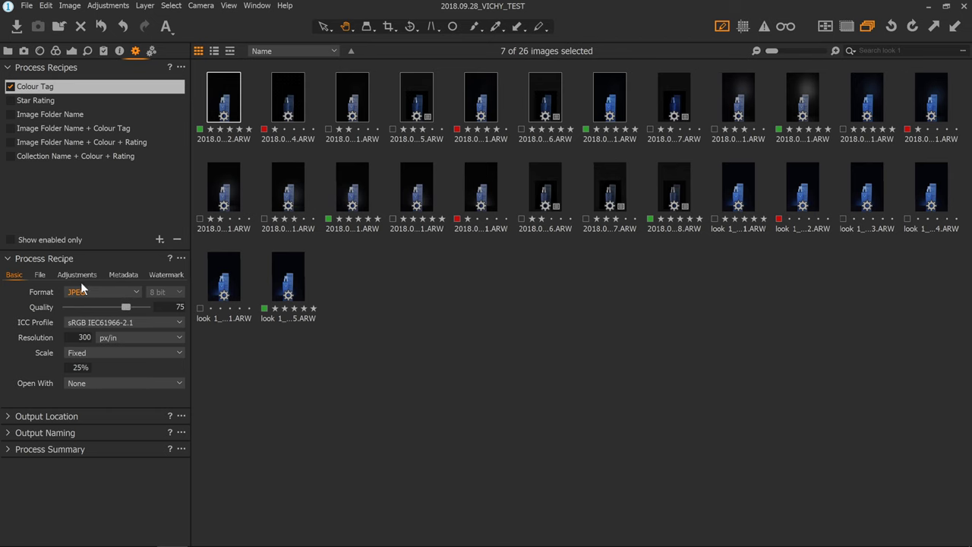
Try a 100% fixed scale and the Width scaling method for the Colour Tag recipe, returning the Scale option to Fixed.
mouse_move(342, 543)
left_click(78, 367)
type("100")
double_click(82, 368)
left_click(102, 354)
left_click(104, 373)
left_click(103, 352)
left_click(100, 364)
Review the recipe's Open With choices and expand the Output Location, Output Naming and Process Summary settings alongside the recipe list.
left_click(92, 387)
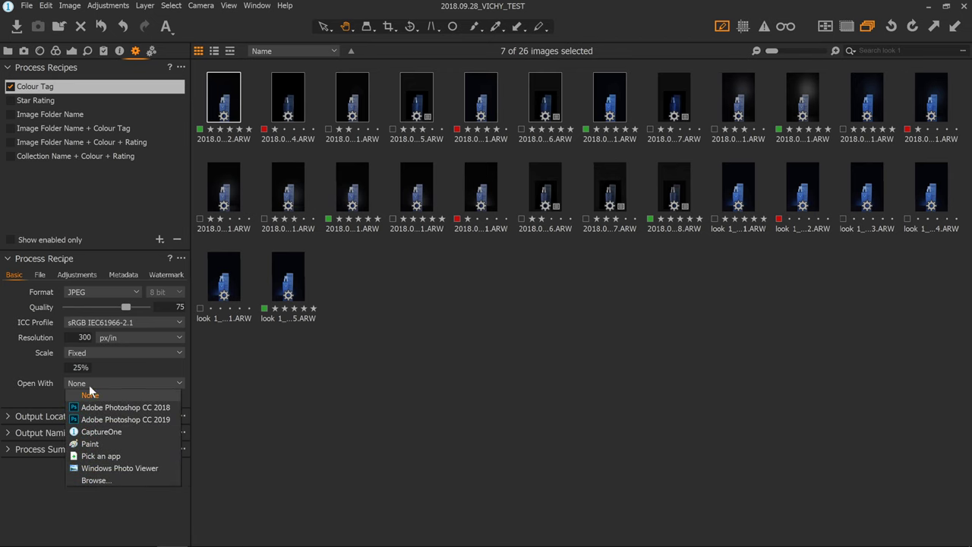
left_click(11, 358)
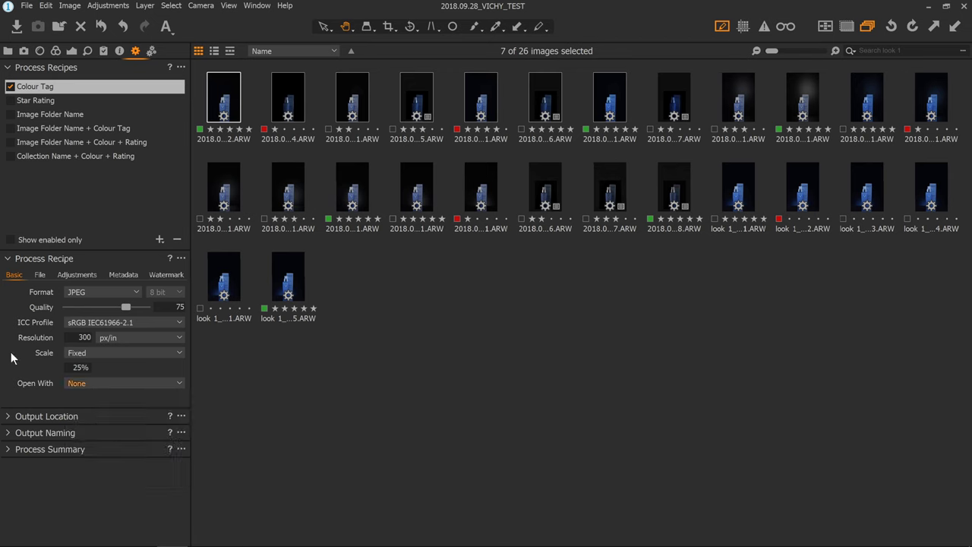
left_click(23, 422)
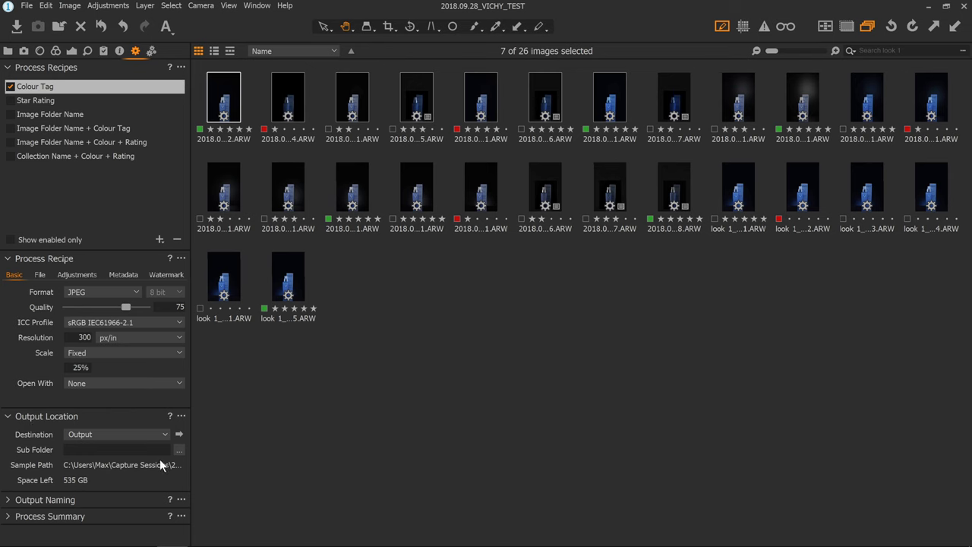
left_click(26, 500)
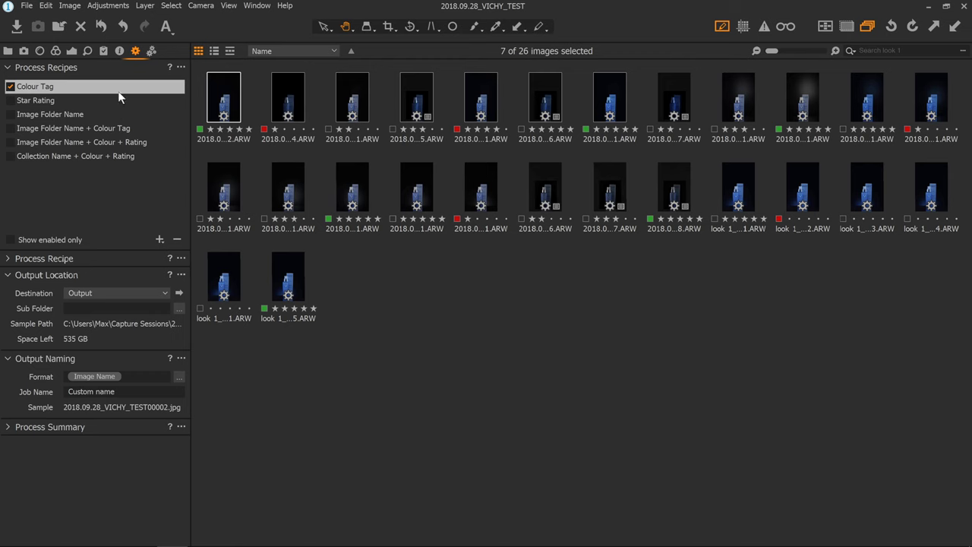
left_click(40, 427)
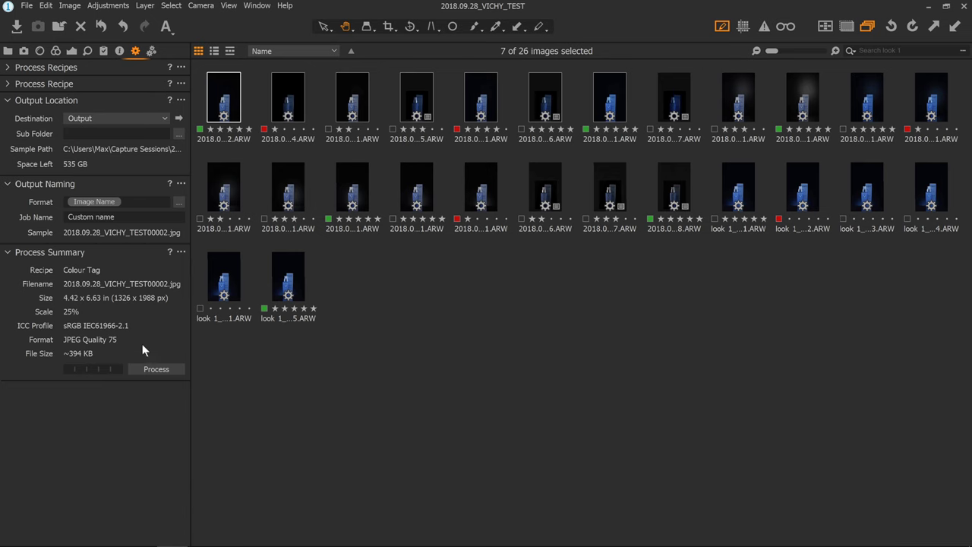
left_click(10, 68)
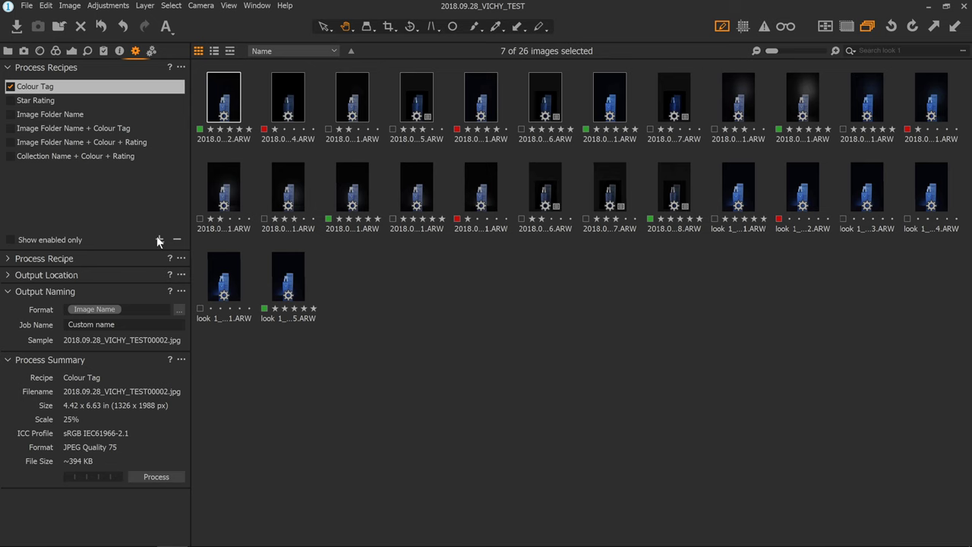
Browse the images in the look 1, Look 2 and Look 3 session favourites, finishing on Look 3.
left_click(8, 51)
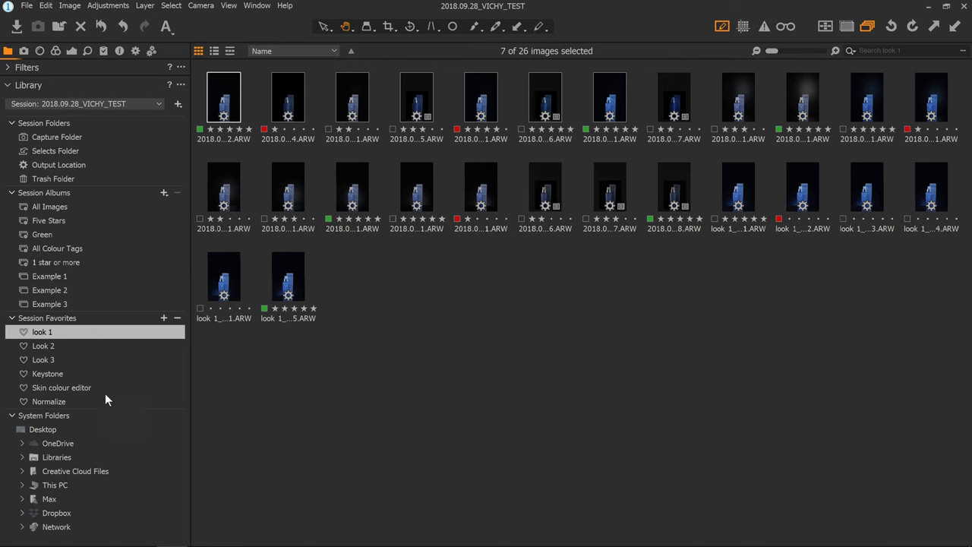
left_click(74, 362)
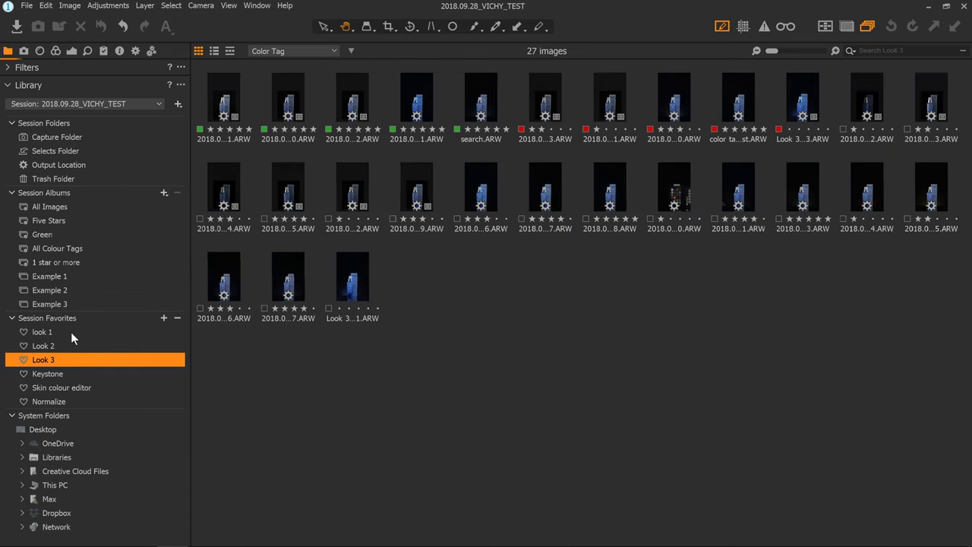
left_click(70, 329)
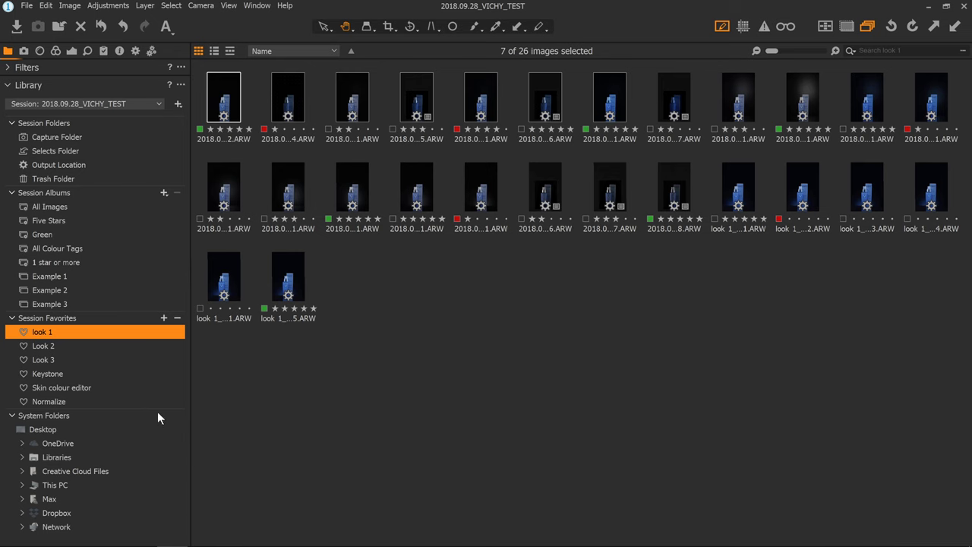
left_click(52, 346)
left_click(61, 360)
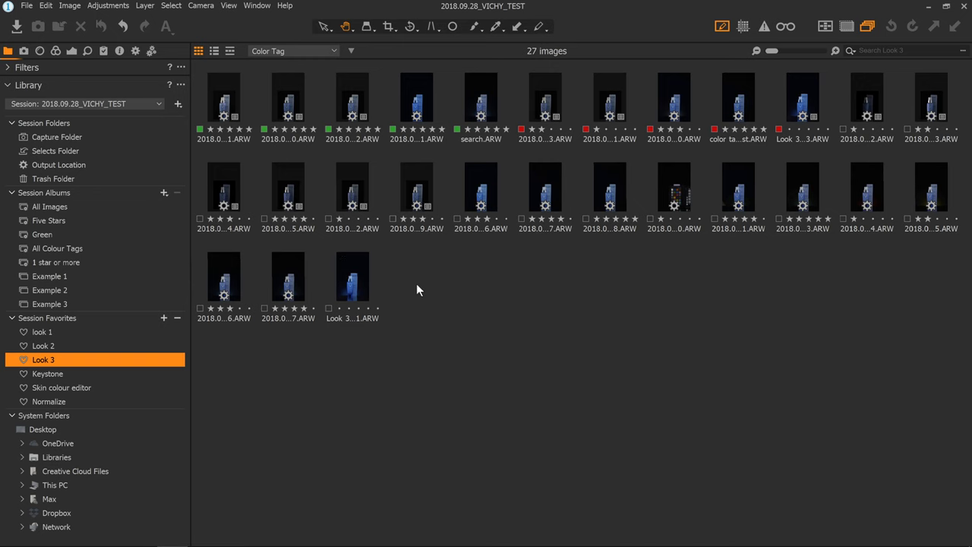
View Look 3_00001.ARW enlarged, return to the thumbnail grid and show the process recipes for that image.
double_click(342, 283)
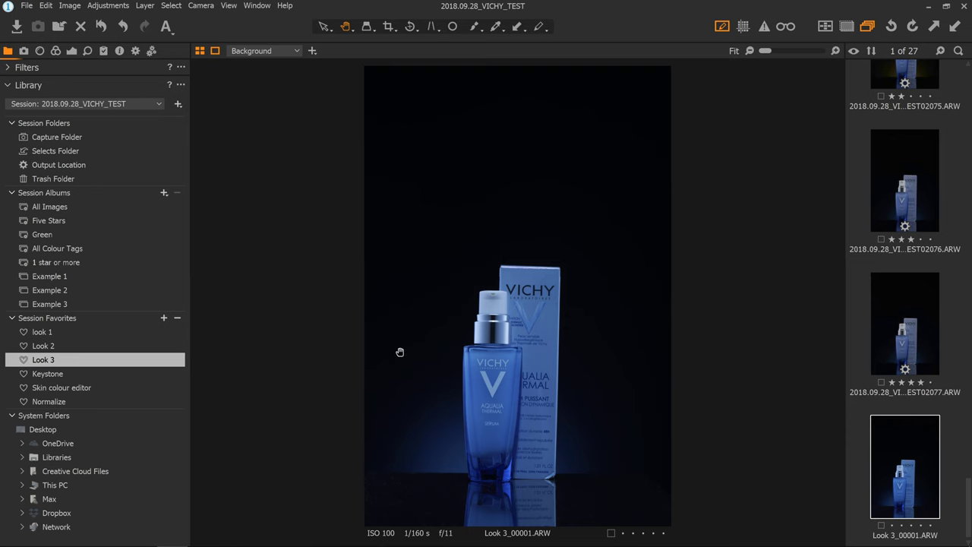
double_click(399, 352)
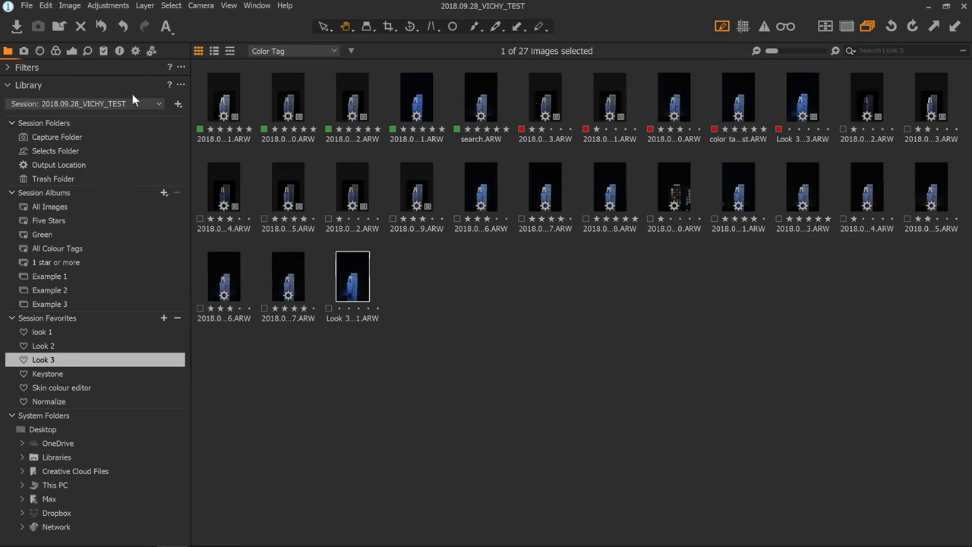
left_click(135, 51)
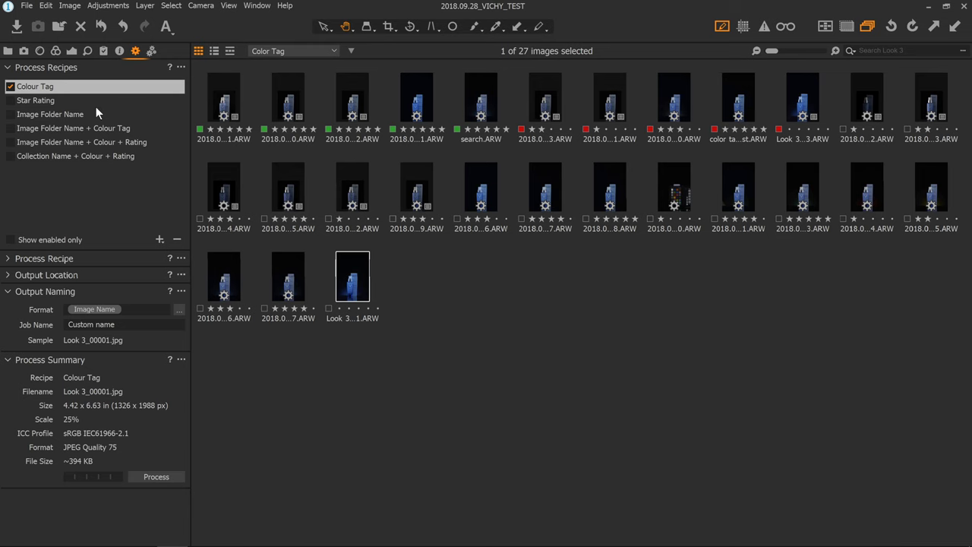
Return to the look 1 session favourite and select the third image in the second thumbnail row.
left_click(8, 51)
left_click(42, 326)
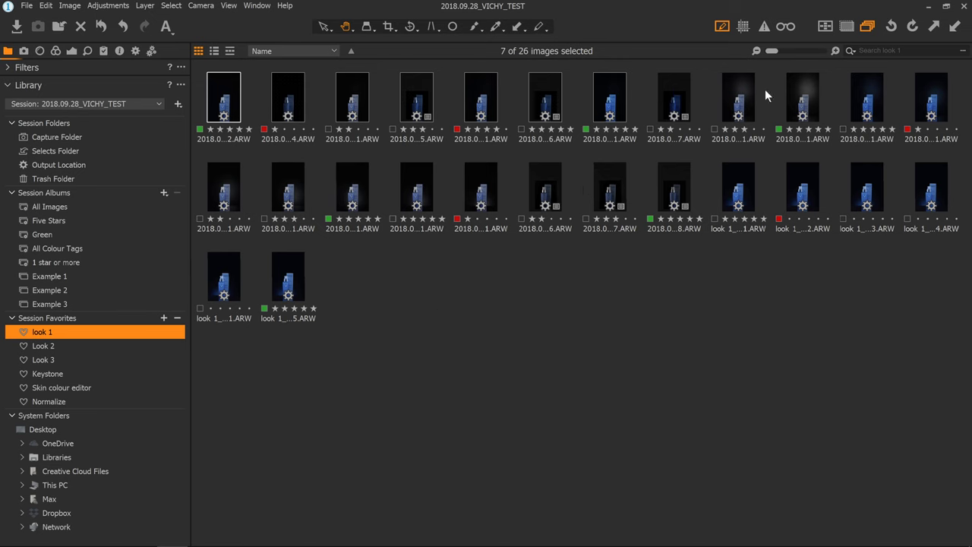
left_click(357, 186)
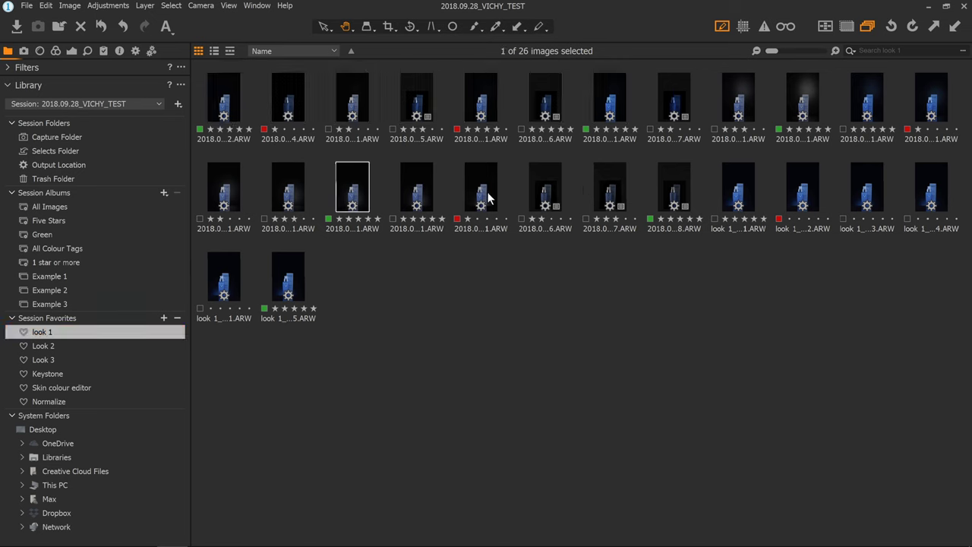
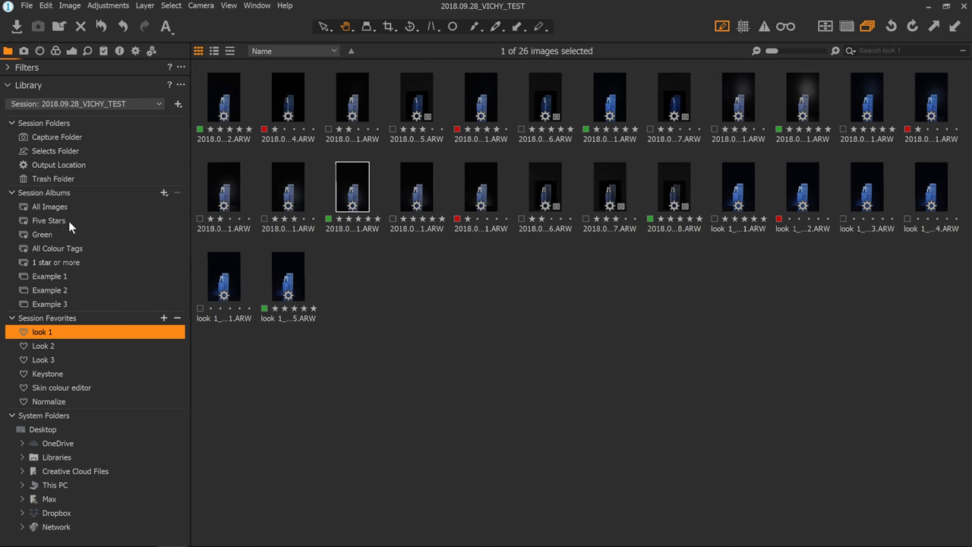
Browse the images collected by the Green, All Colour Tags and 1 star or more smart albums.
left_click(44, 234)
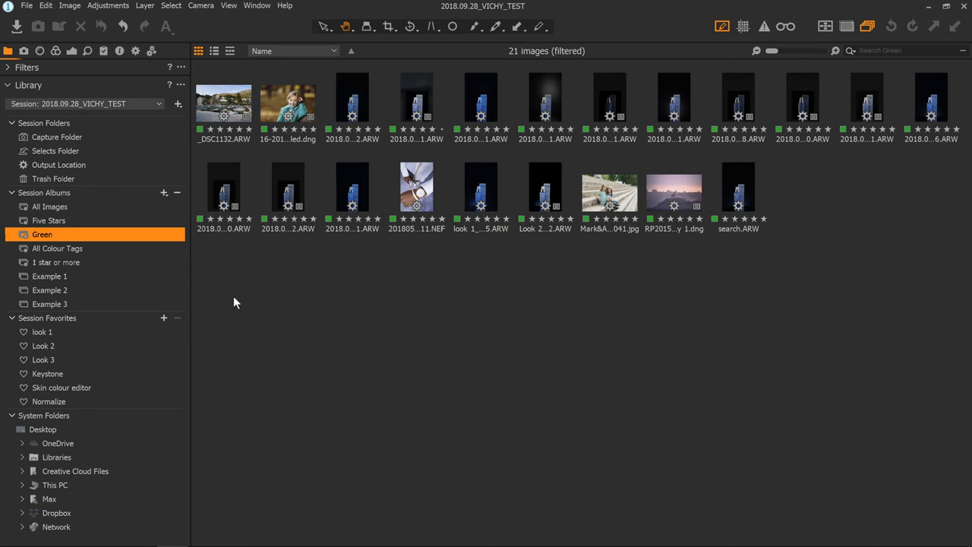
left_click(75, 250)
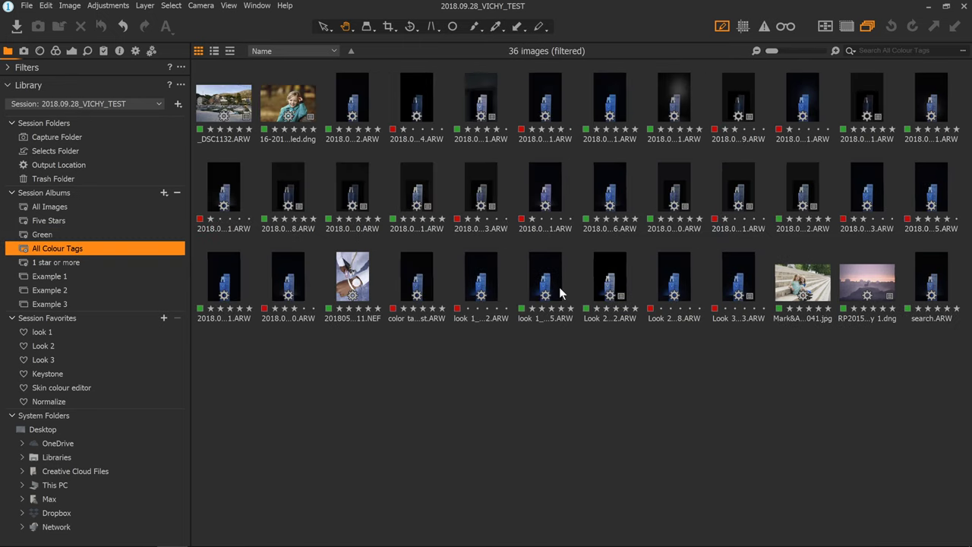
left_click(52, 263)
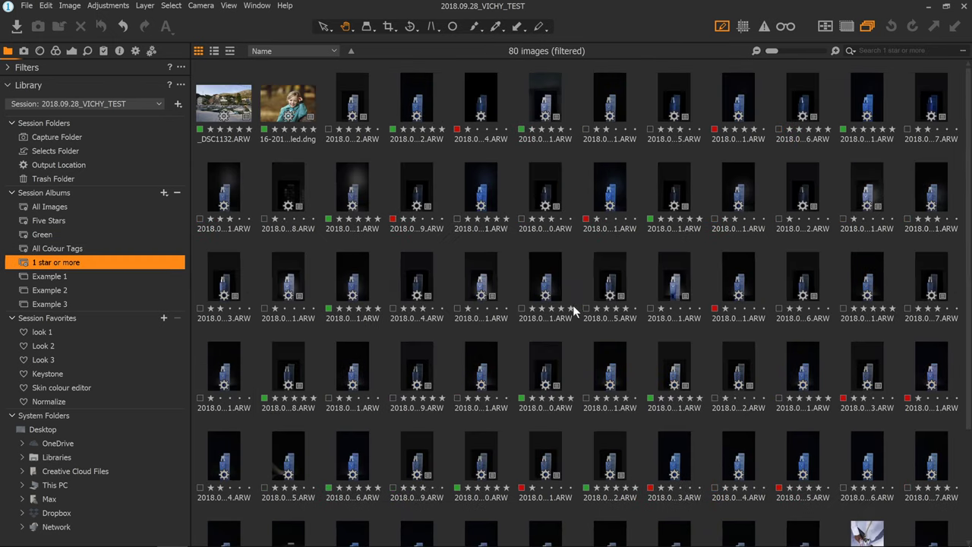
Add a smart album with the default name Untitled Smart Album and close its search criteria without saving.
left_click(163, 194)
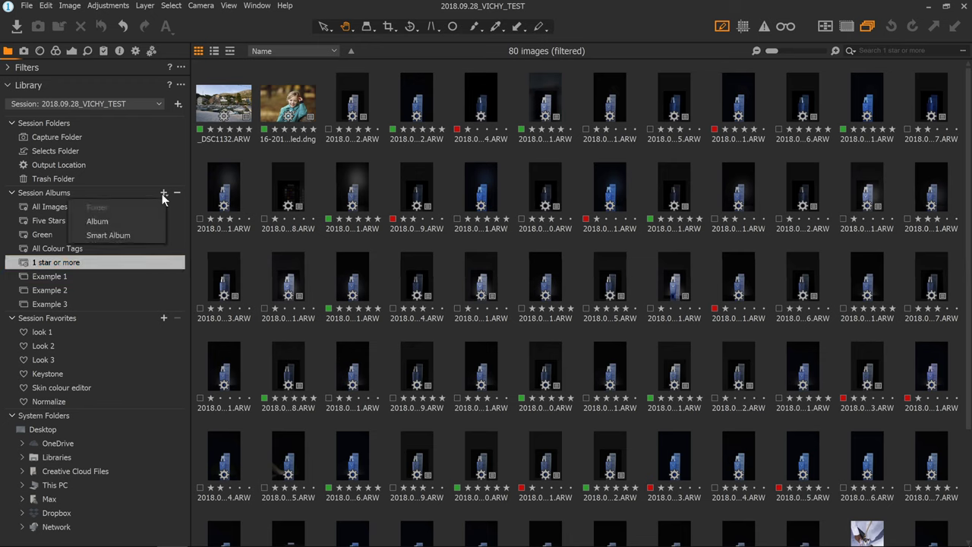
left_click(135, 235)
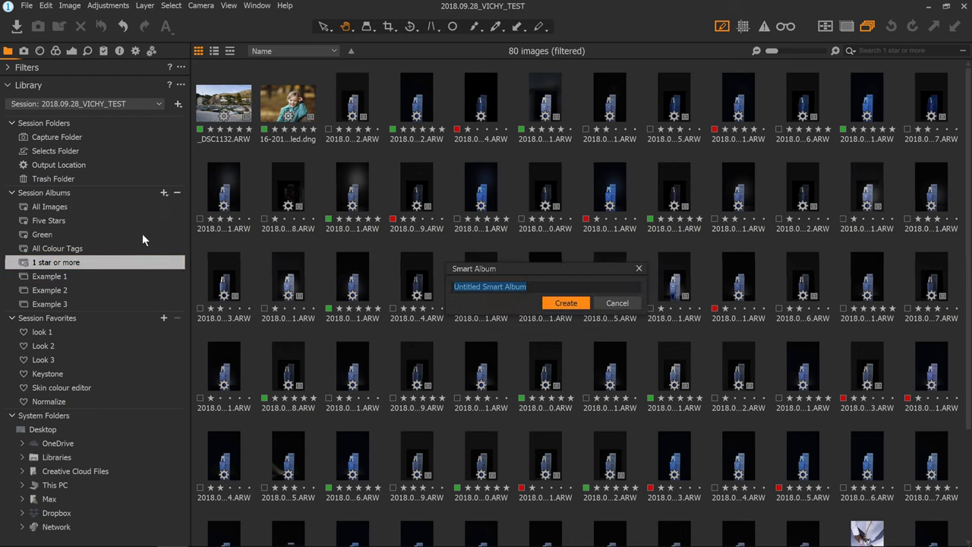
left_click(575, 304)
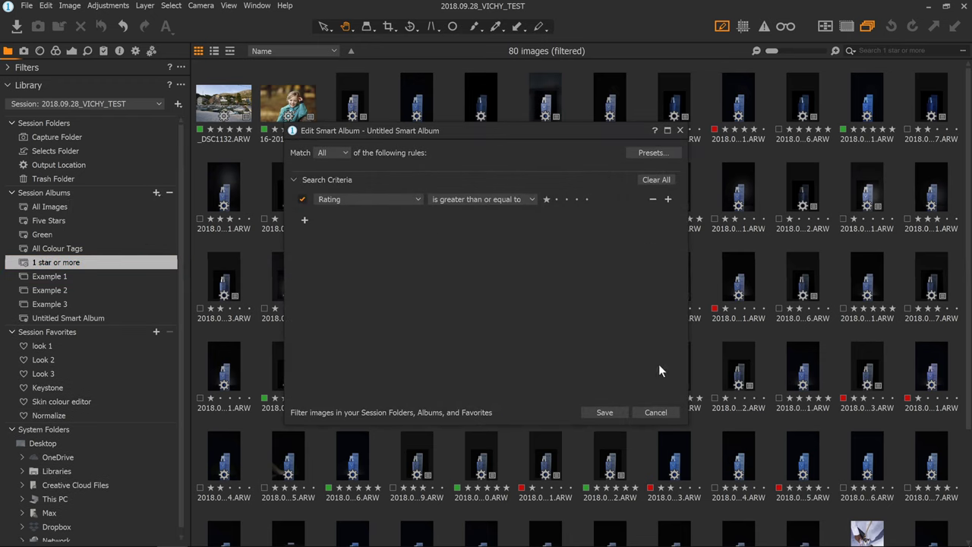
left_click(656, 414)
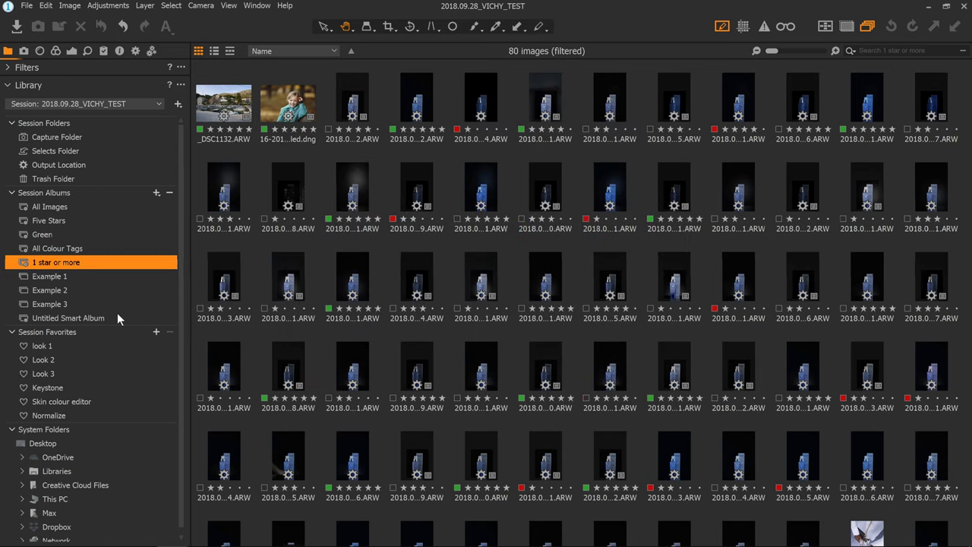
Remove Untitled Smart Album from the session albums and return to the look 1 session favourite.
left_click(117, 317)
left_click(169, 193)
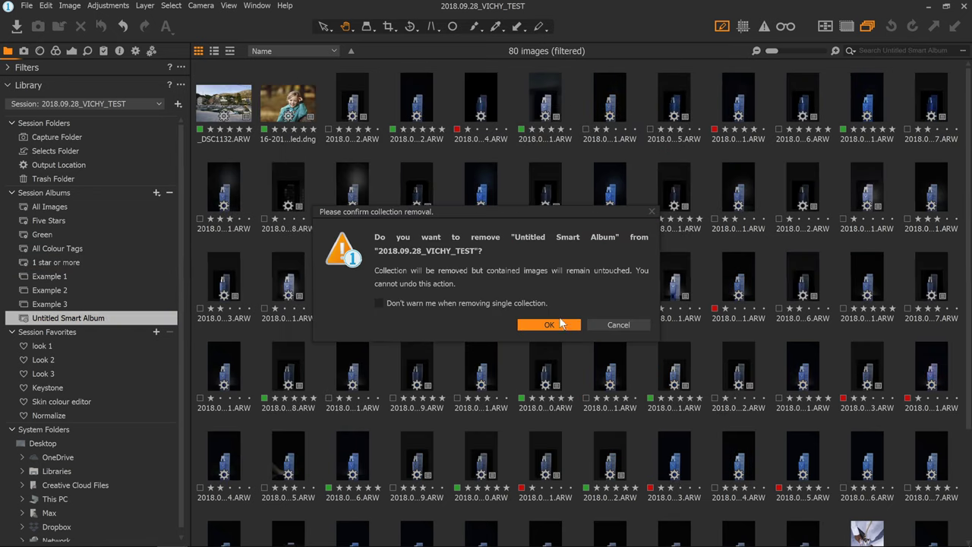
left_click(543, 325)
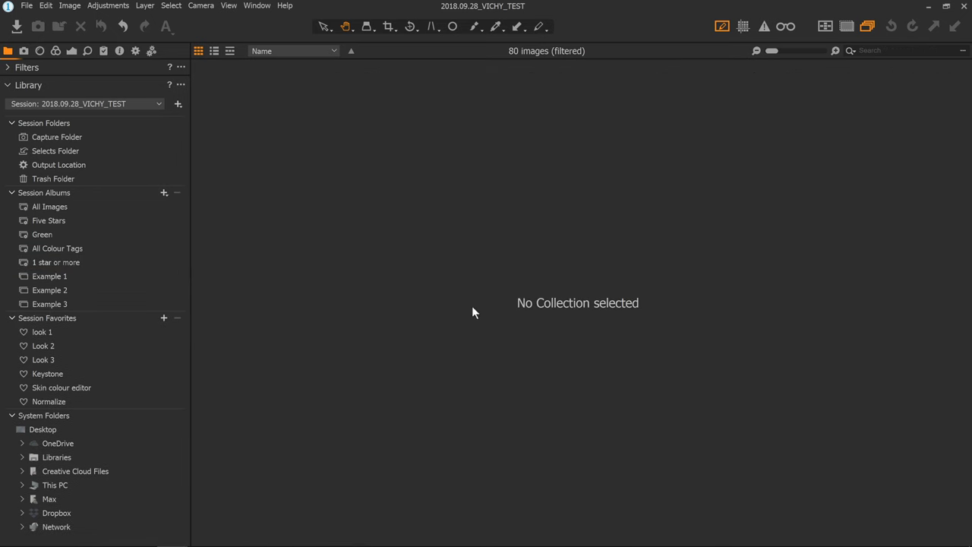
left_click(47, 332)
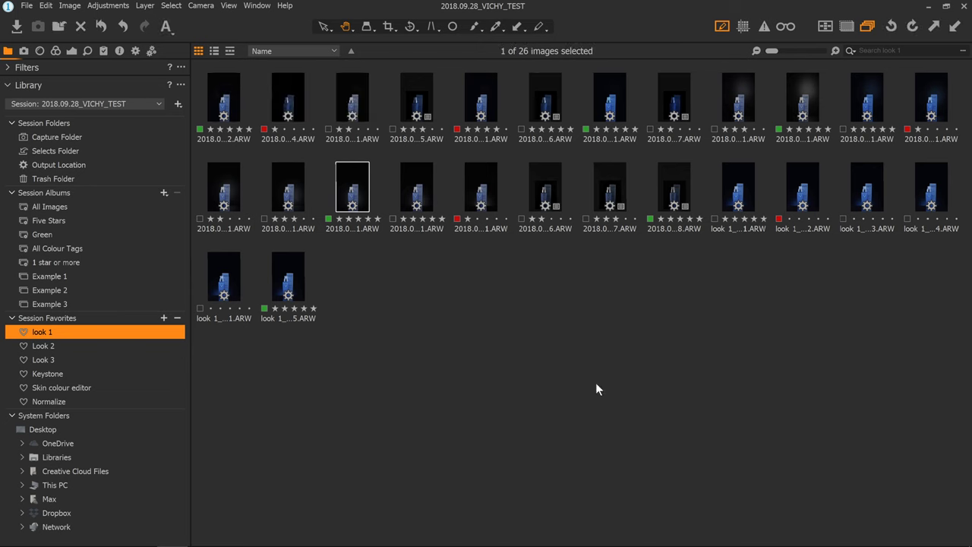
Select all images in the look 1 favourite and show the file settings of the Colour Tag process recipe.
left_click(289, 270)
left_click(228, 103, "shift")
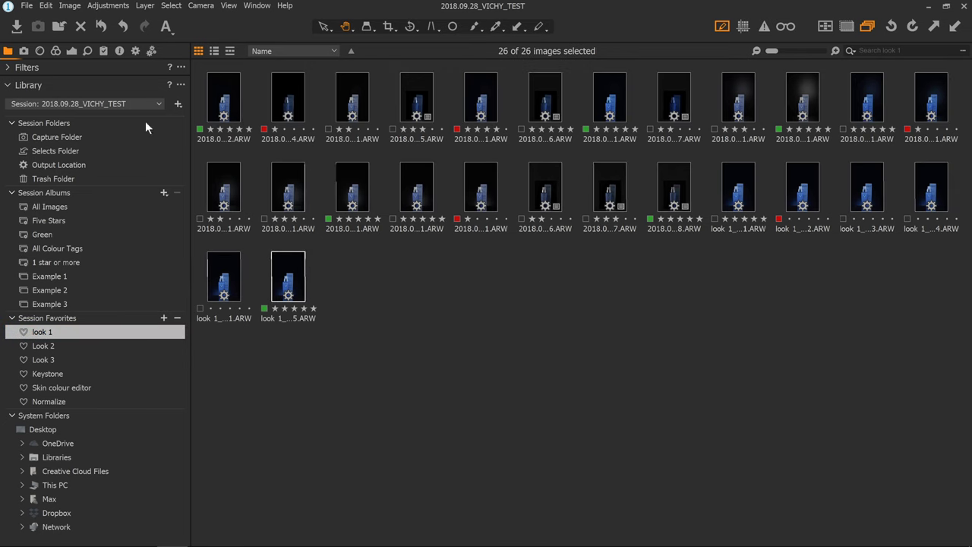
left_click(136, 51)
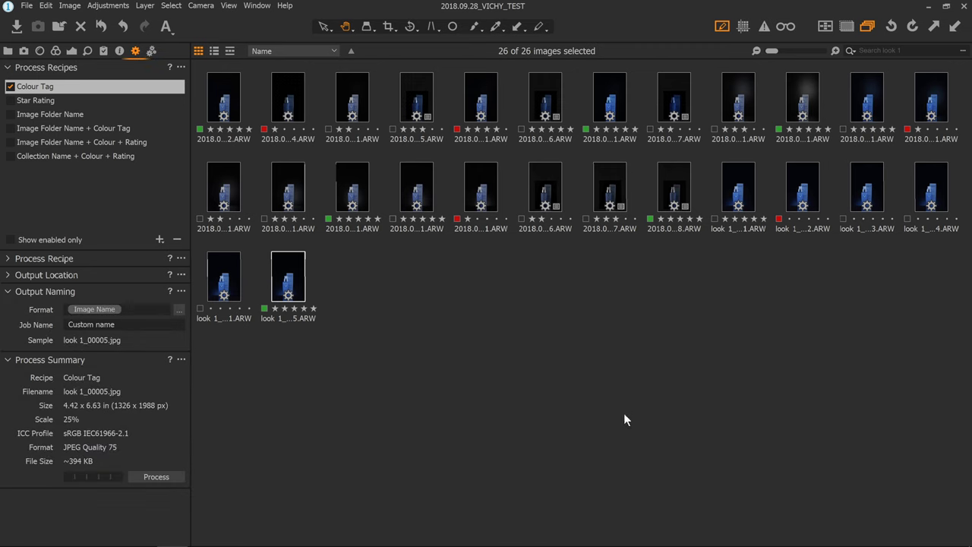
mouse_move(119, 96)
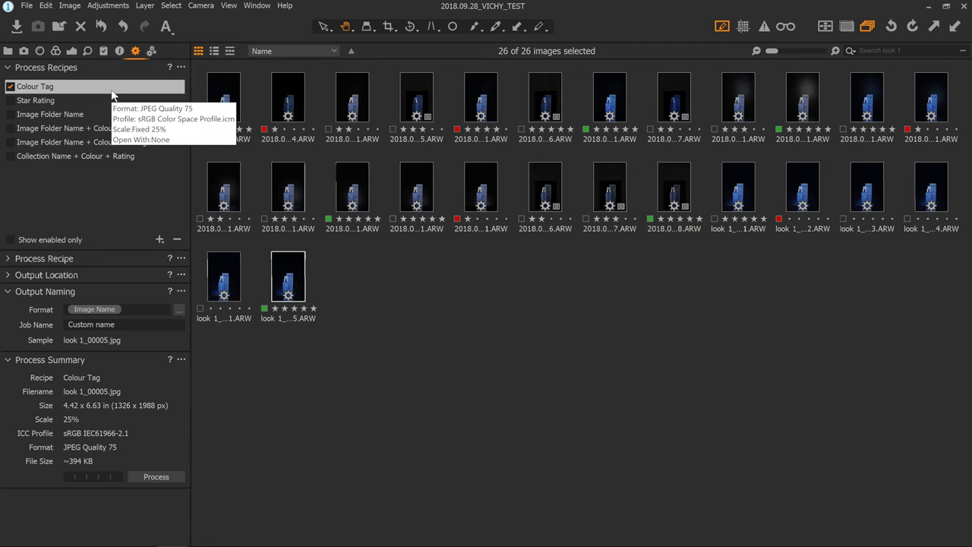
left_click(25, 259)
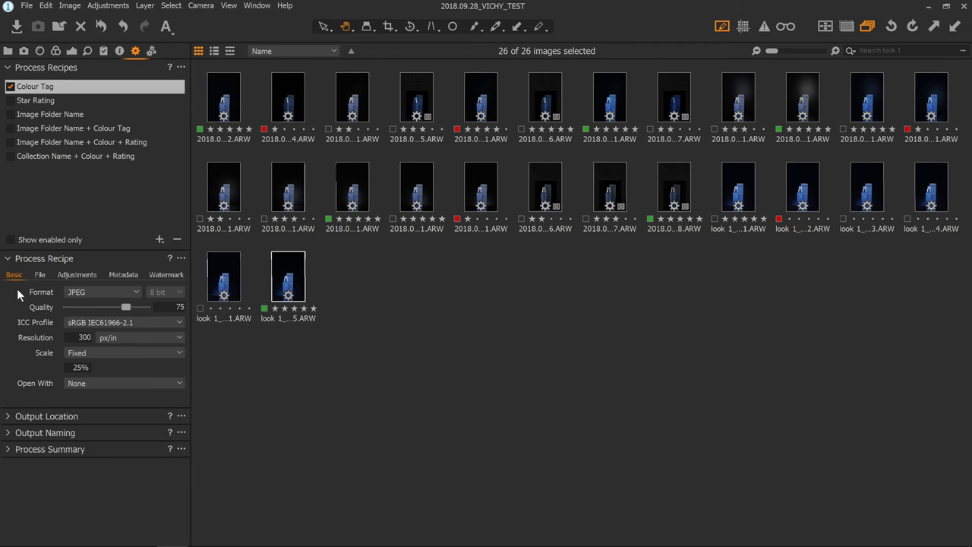
left_click(39, 275)
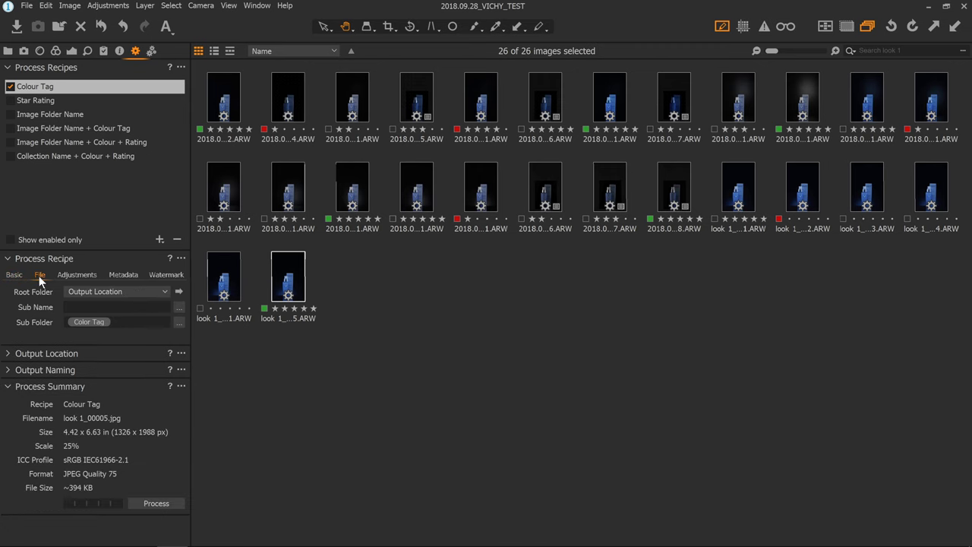
Inspect the recipe's root folder options, leave Output Location chosen, and show the output location settings.
left_click(151, 287)
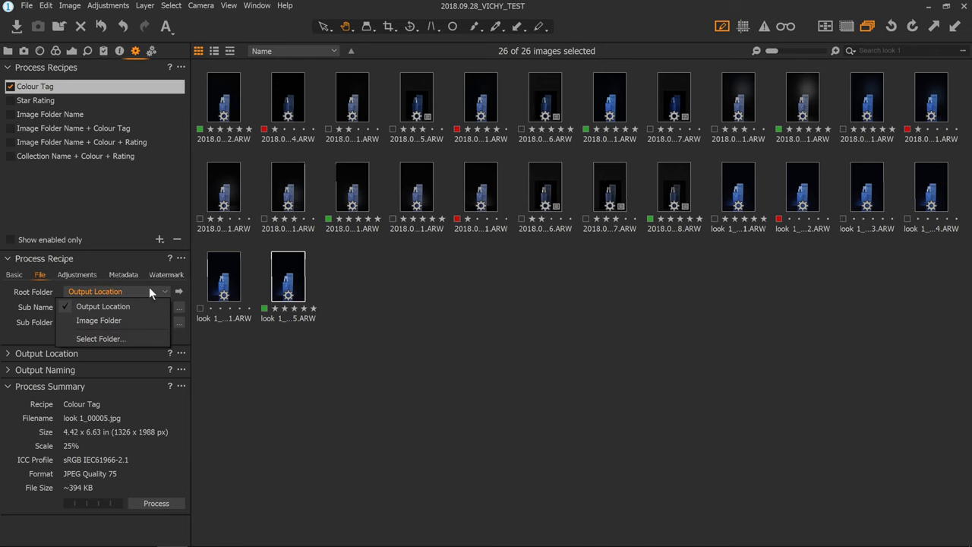
left_click(104, 342)
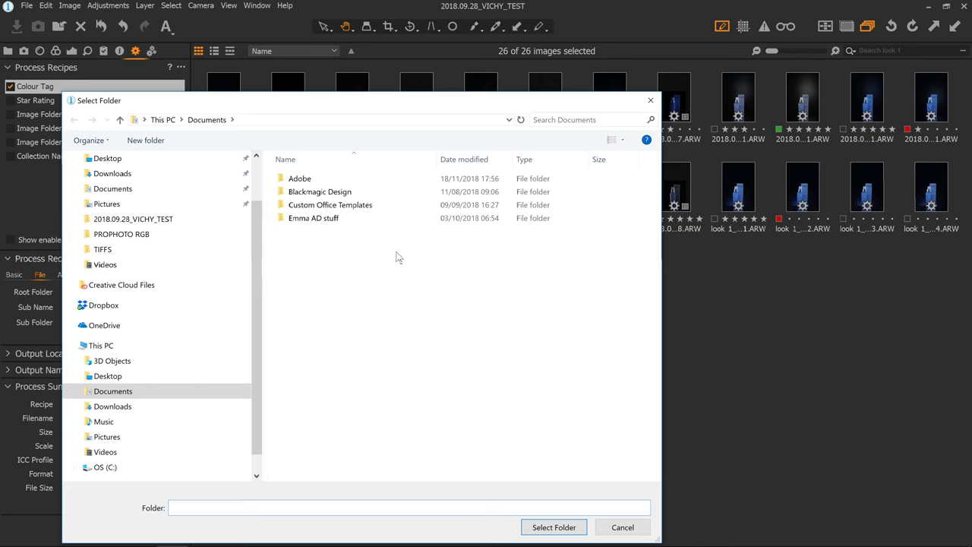
left_click(632, 532)
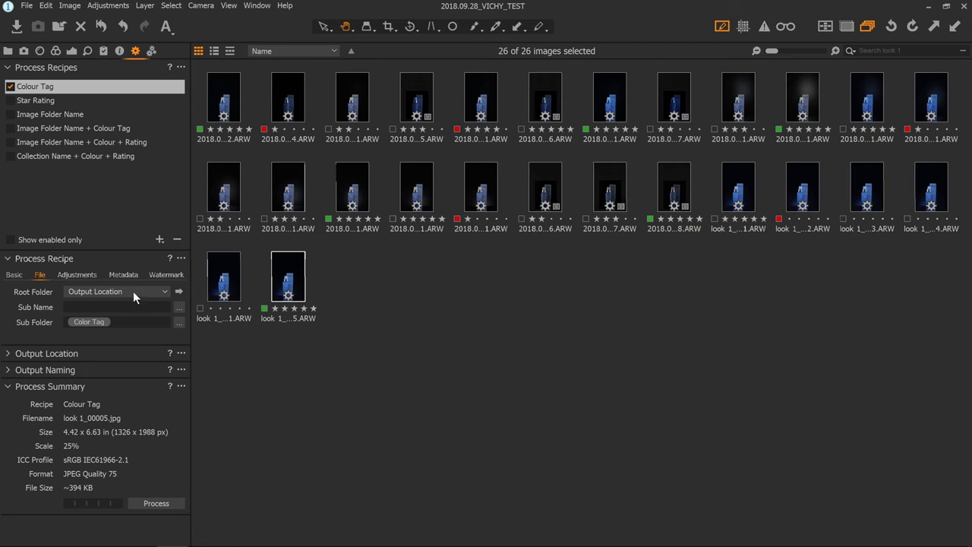
left_click(9, 357)
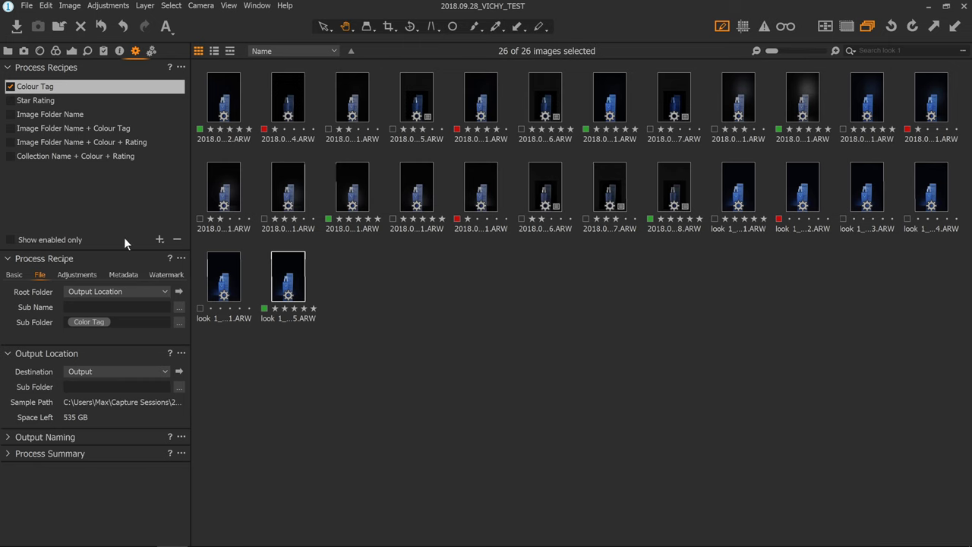
Switch to File Explorer and open the Output folder inside the 2018.09.28_VICHY_TEST session folder.
key("alt+Tab")
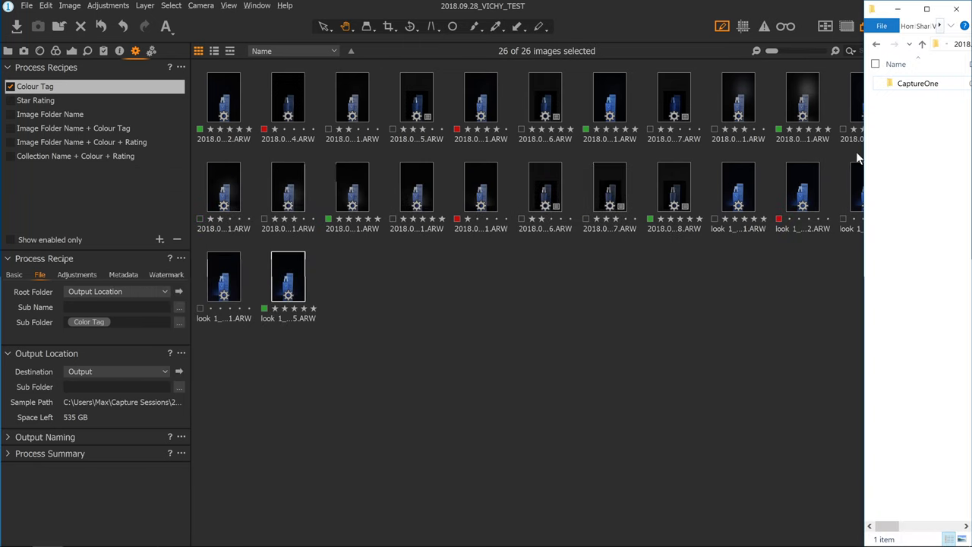
left_click_drag(863, 155, 593, 141)
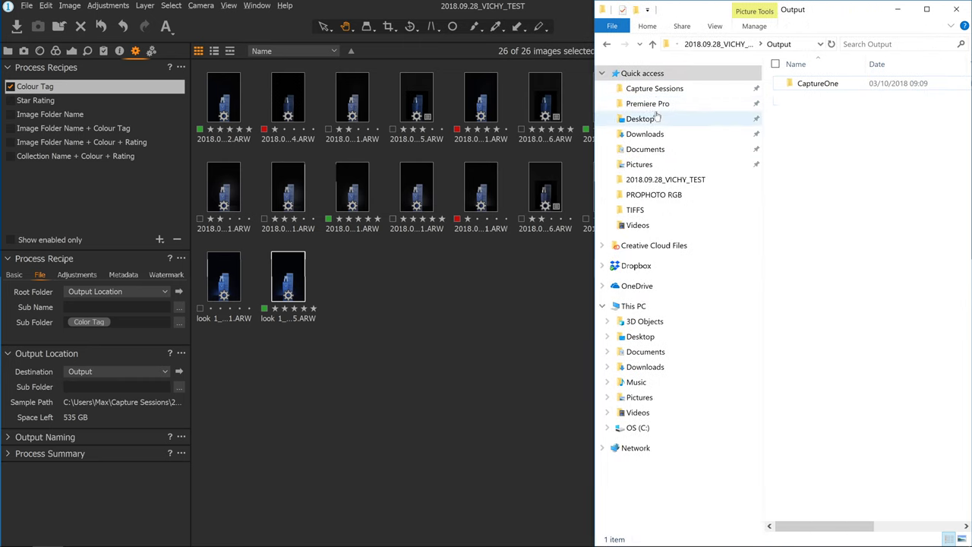
left_click(668, 179)
double_click(829, 110)
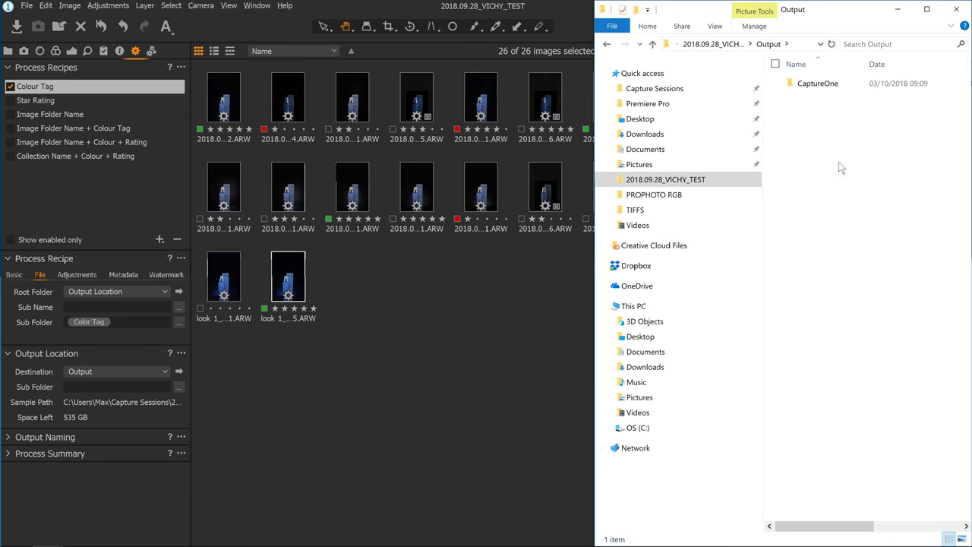
left_click(606, 43)
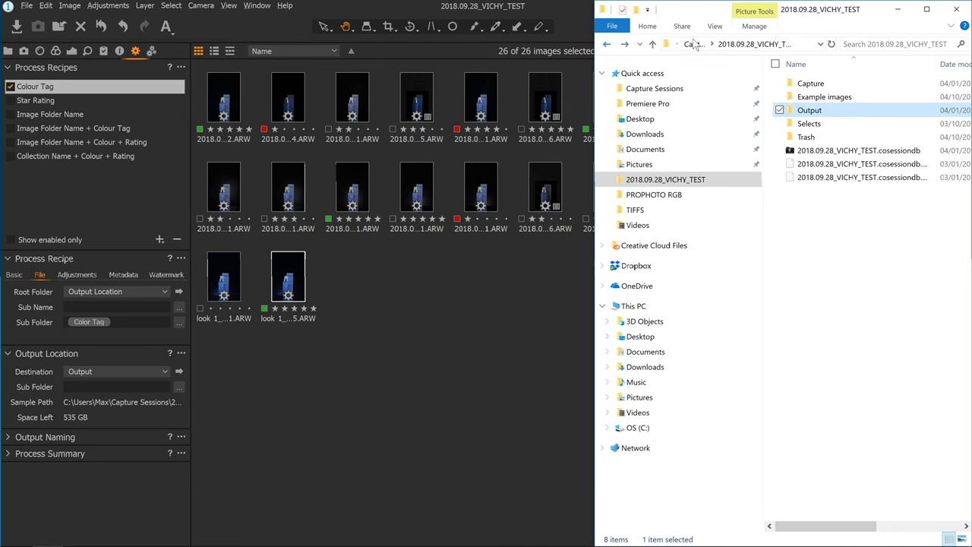
double_click(829, 113)
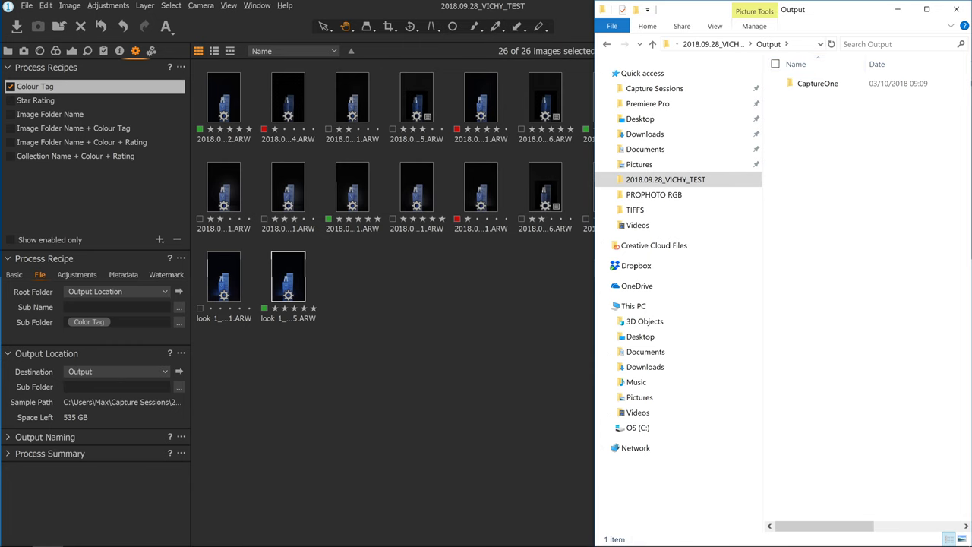
Return to Capture One, open the naming format for the Colour Tag recipe's sub folder and browse the available tokens.
left_click(112, 321)
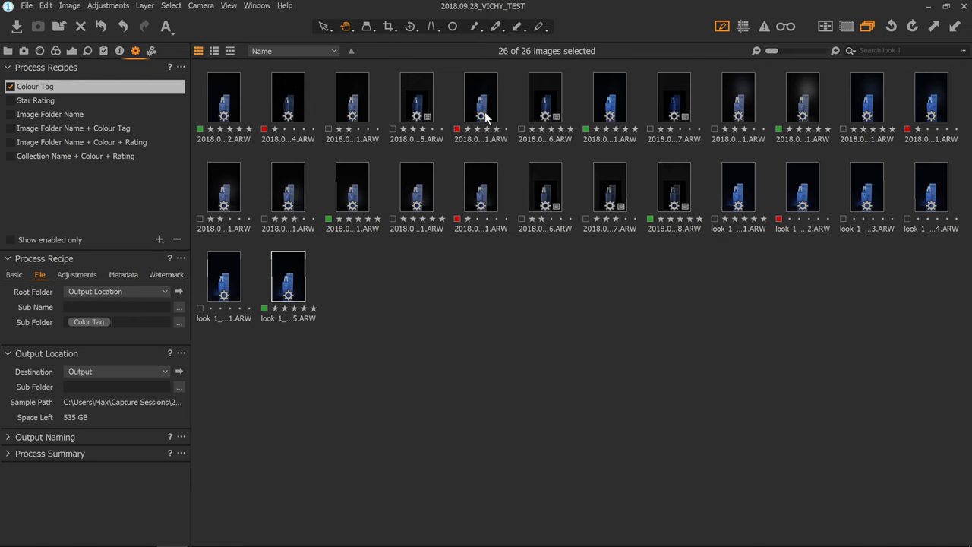
left_click(179, 322)
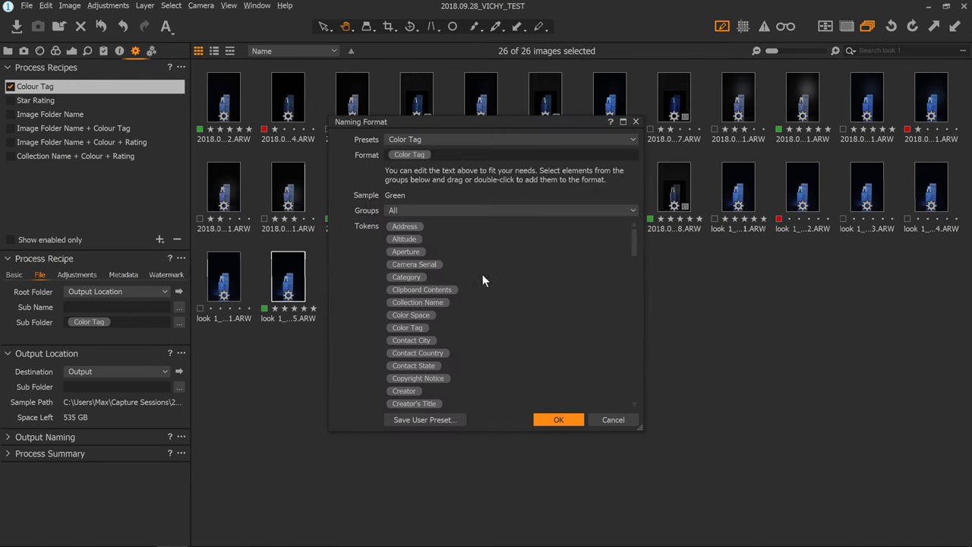
scroll(514, 319, "down", 10)
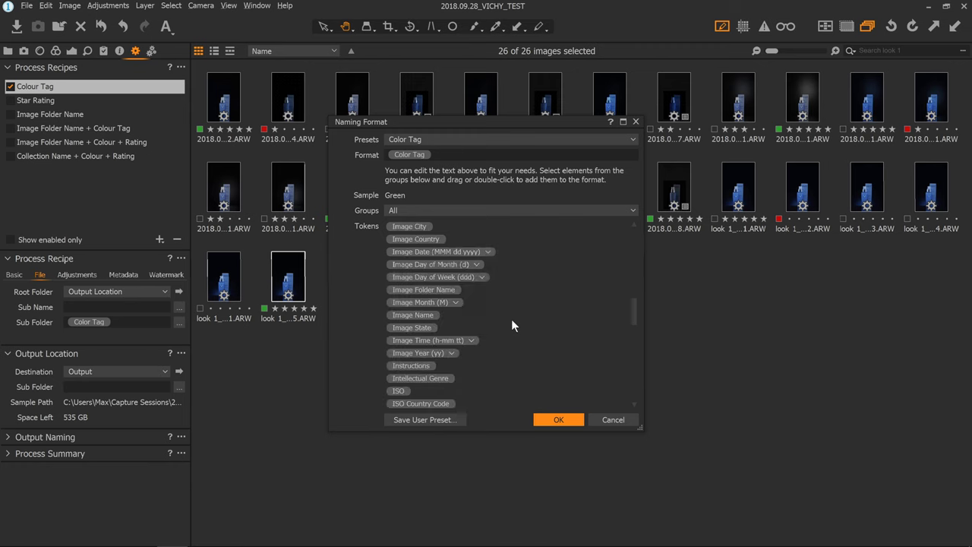
scroll(511, 319, "down", 10)
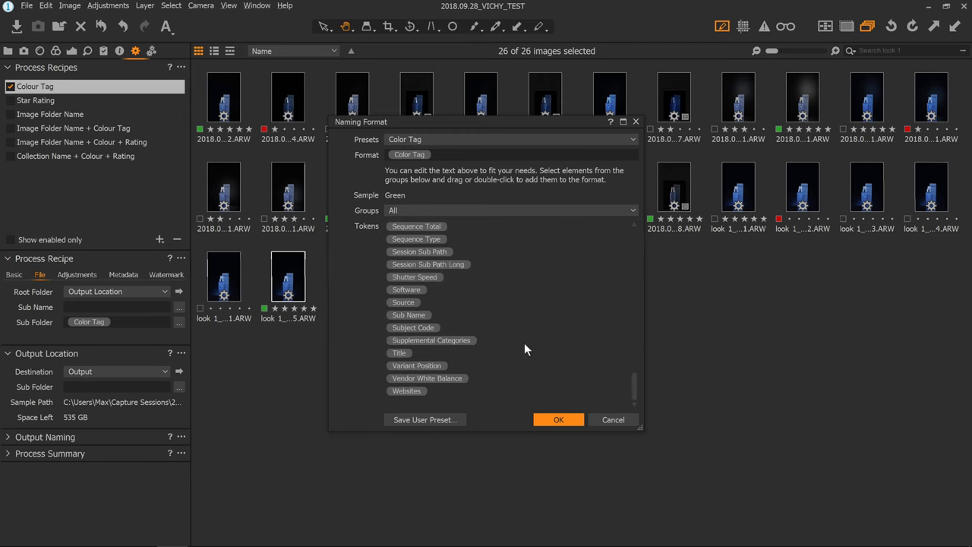
scroll(523, 343, "up", 15)
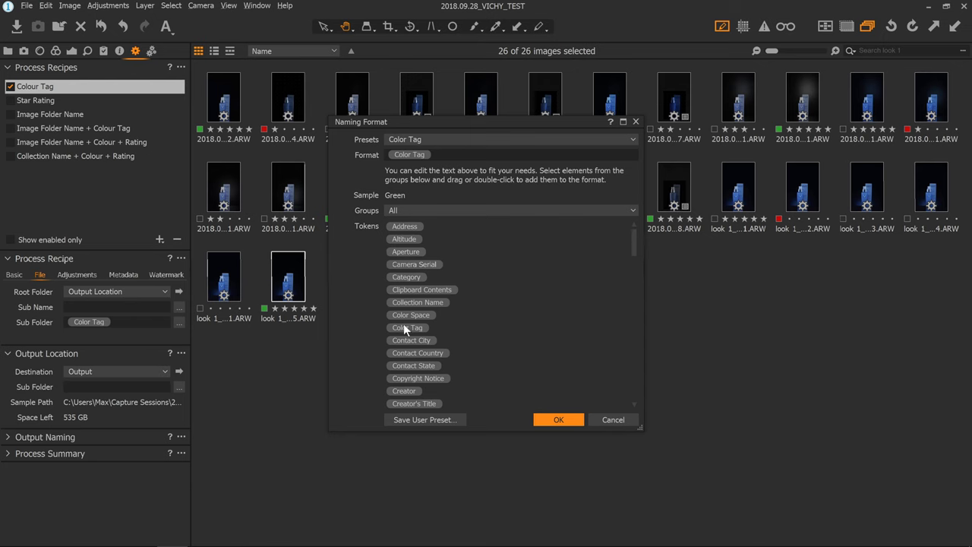
Try a second Color Tag token and the plain text "colo" in the sub folder naming format.
left_click_drag(403, 324, 458, 156)
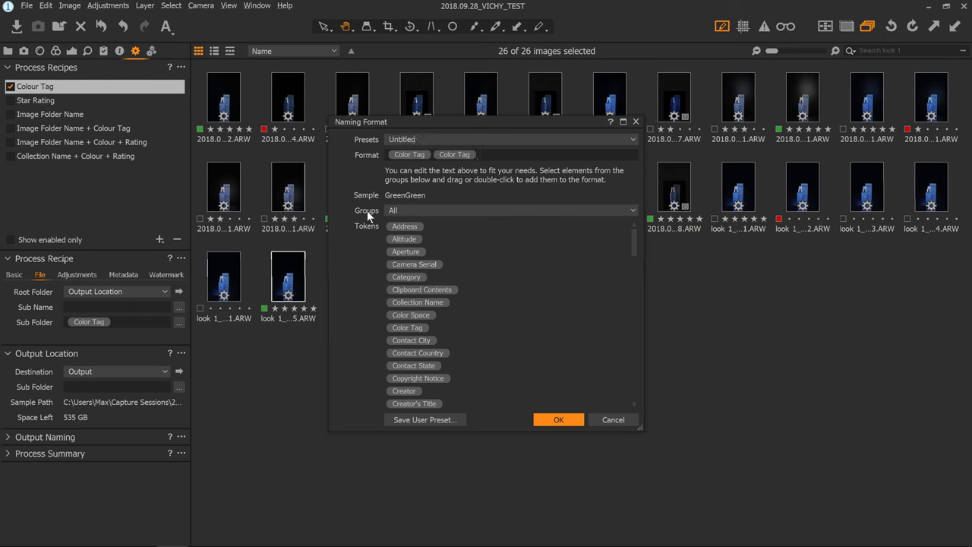
key("BackSpace")
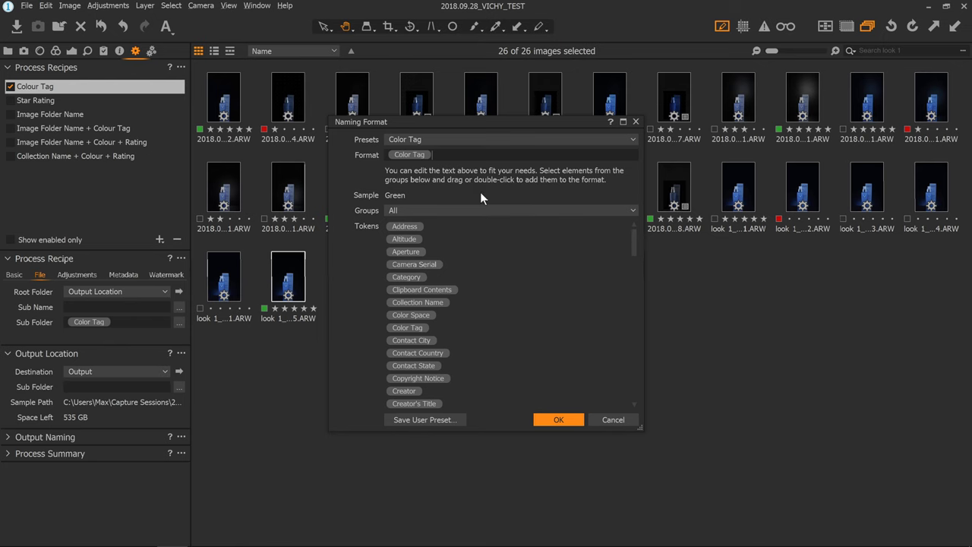
key("BackSpace")
type("colo")
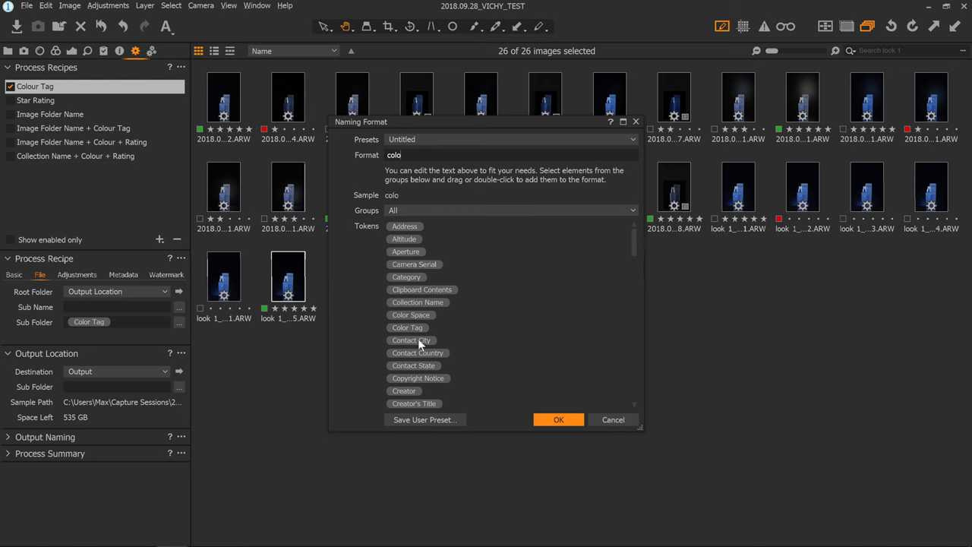
Replace the plain text in the sub folder naming format with the Color Tag token and accept the format.
key("BackSpace")
key("BackSpace")
key("BackSpace")
key("BackSpace")
left_click_drag(410, 328, 427, 151)
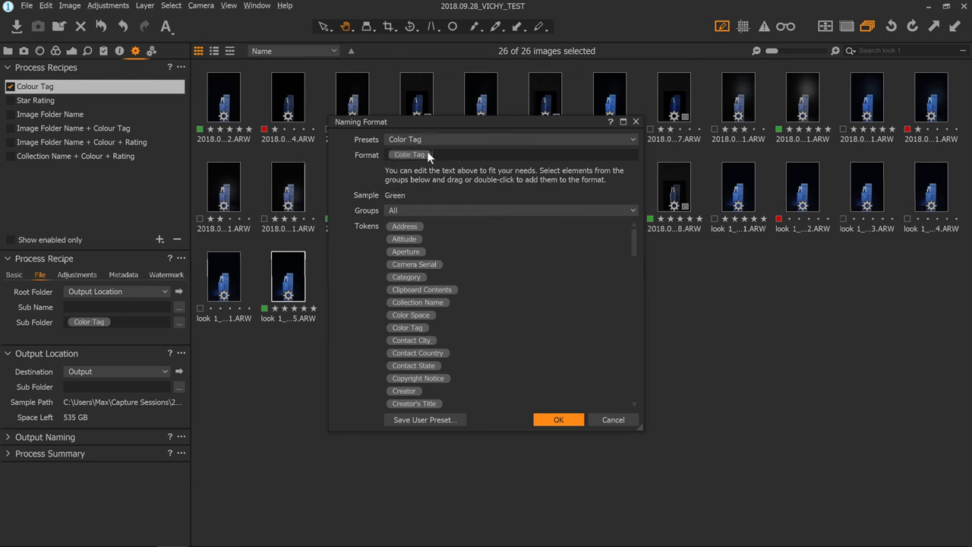
left_click(559, 420)
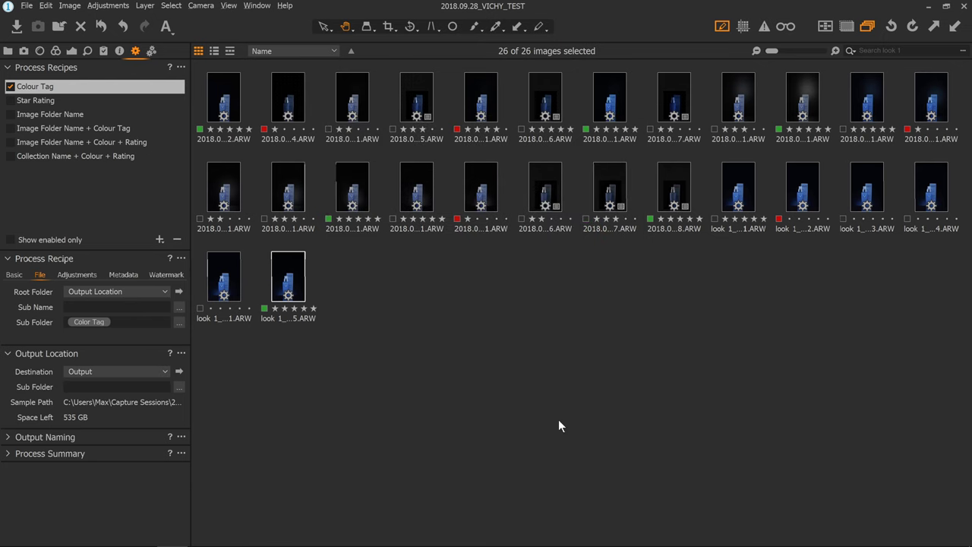
Select all images in look 1 and process them with the Colour Tag recipe, starting the stopped batch queue.
left_click(345, 306)
left_click(286, 281)
key("ctrl+a")
key("ctrl+b")
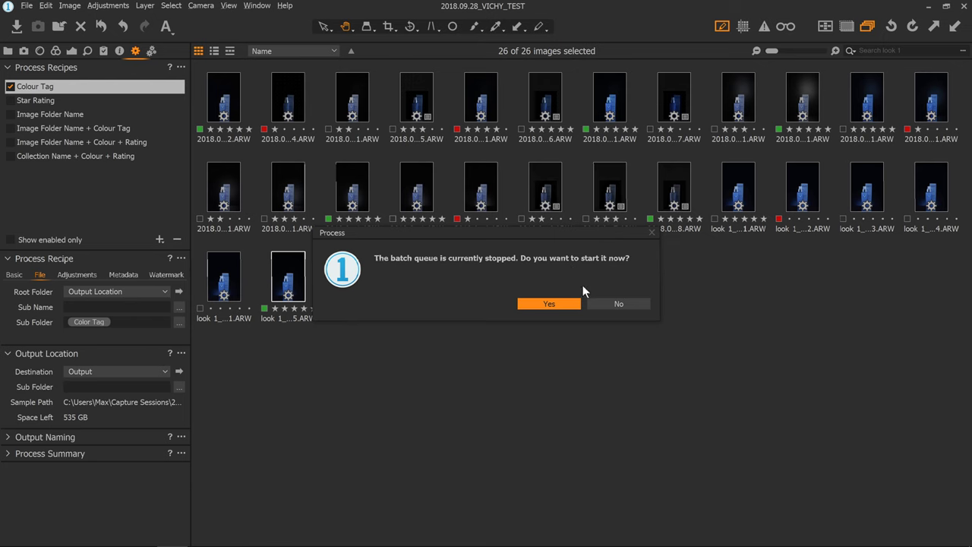
left_click_drag(546, 230, 461, 167)
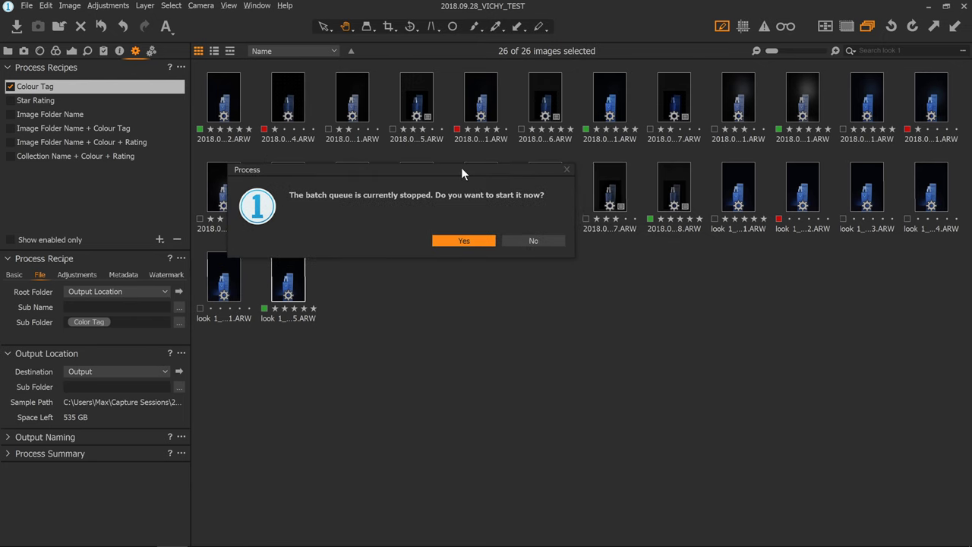
left_click(477, 241)
Check the batch queue in Capture One and inspect the exported Green folder inside Output in File Explorer.
key("alt+Tab")
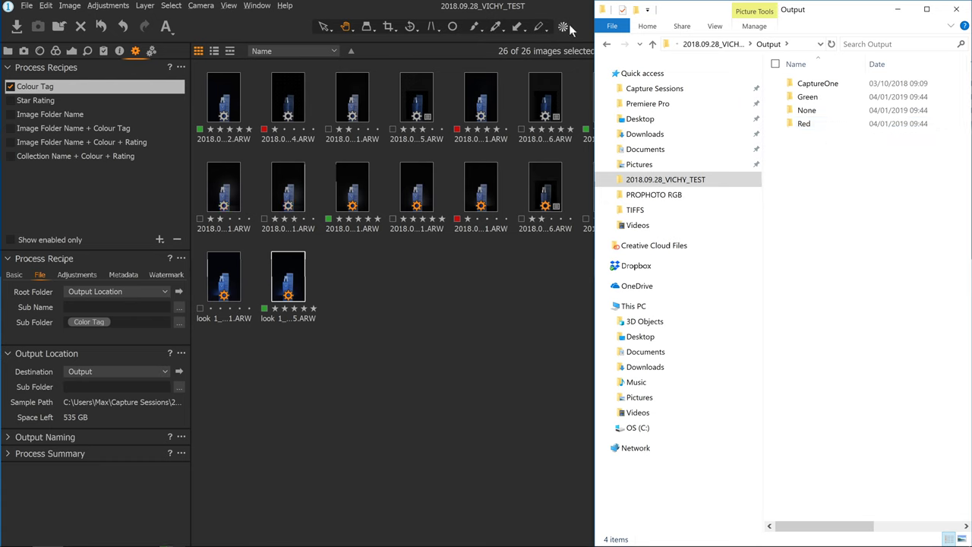
left_click(157, 53)
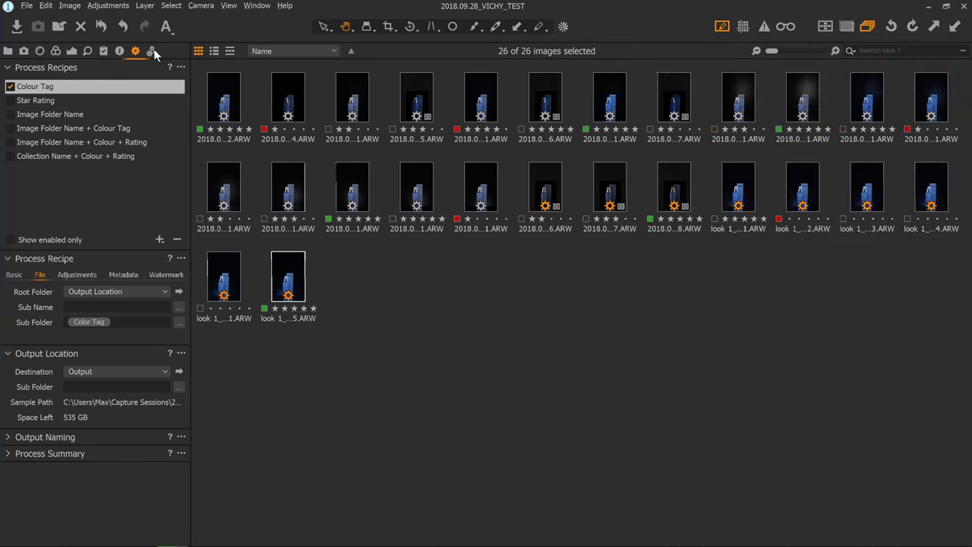
left_click(151, 52)
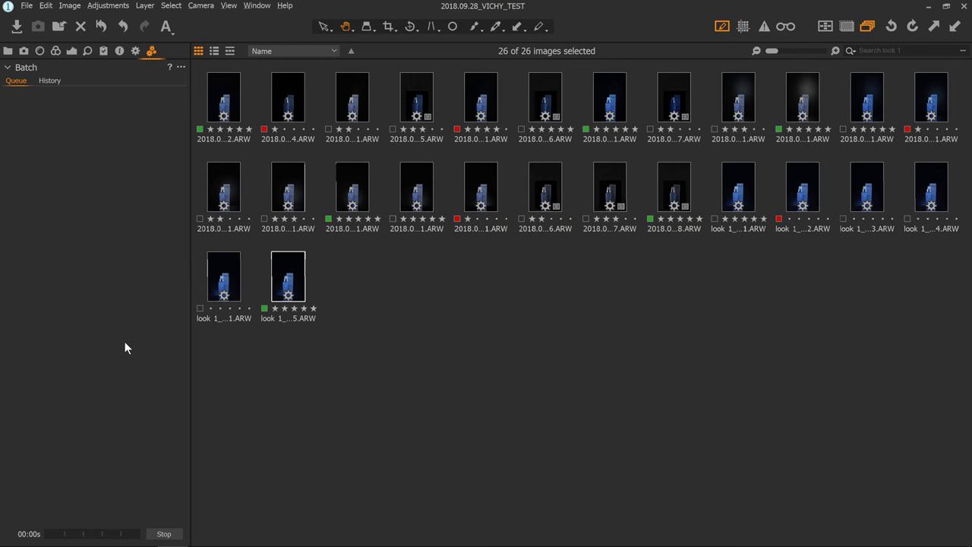
key("alt+Tab")
left_click(817, 98)
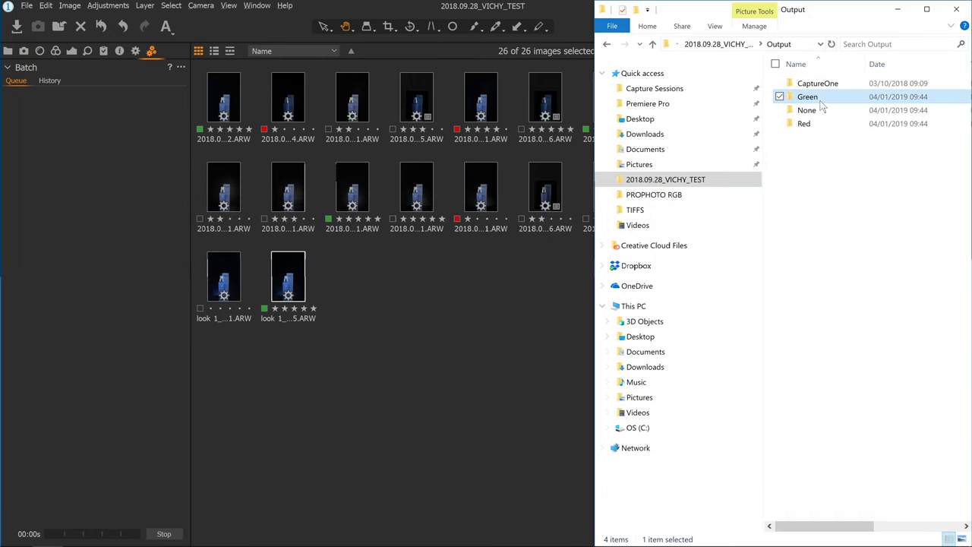
double_click(820, 101)
left_click(606, 44)
Delete the exported Green, None and Red folders from Output and switch back to Capture One.
left_click_drag(826, 147, 812, 95)
key("Delete")
key("Return")
left_click(478, 347)
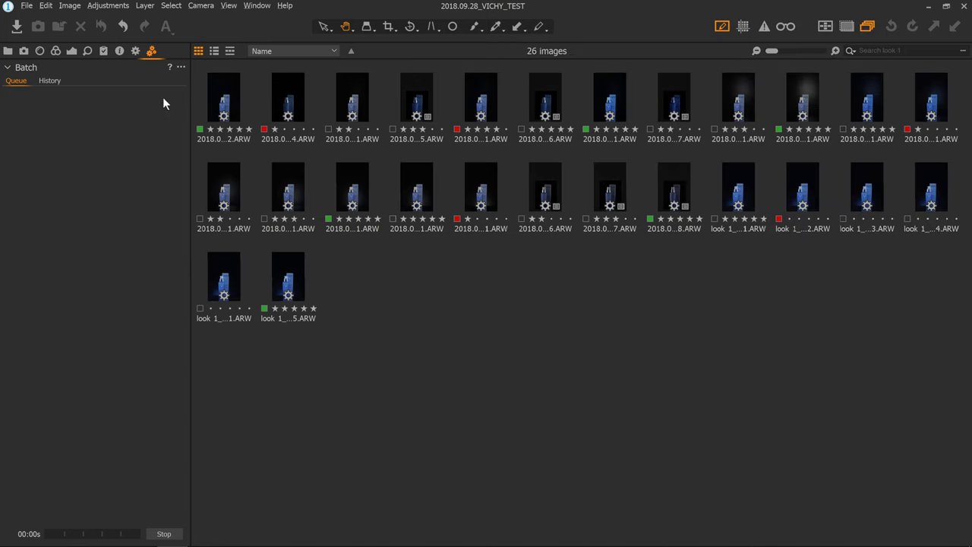
Disable the Colour Tag process recipe and compare its sub folder token with that of the Star Rating recipe.
left_click(135, 50)
left_click(35, 103)
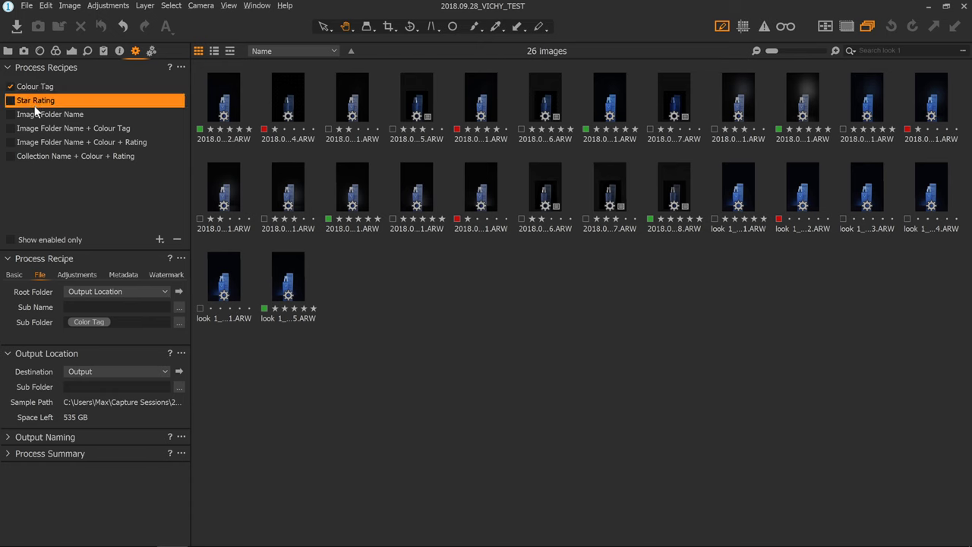
left_click(11, 87)
left_click(60, 88)
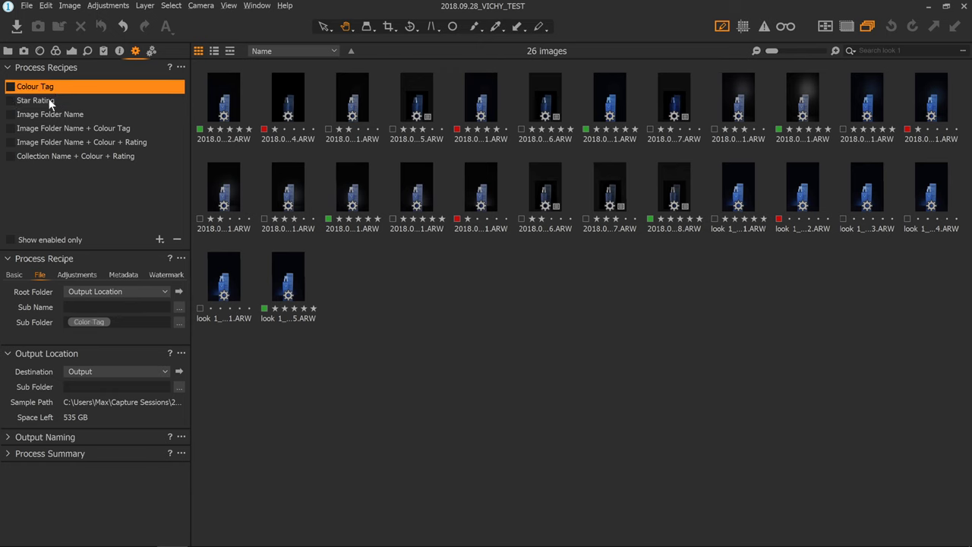
key("Down")
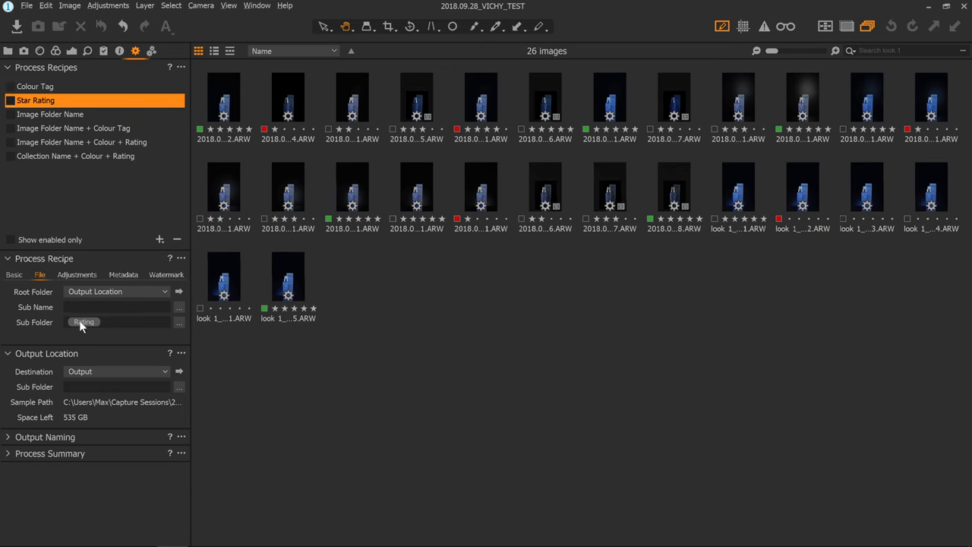
key("Up")
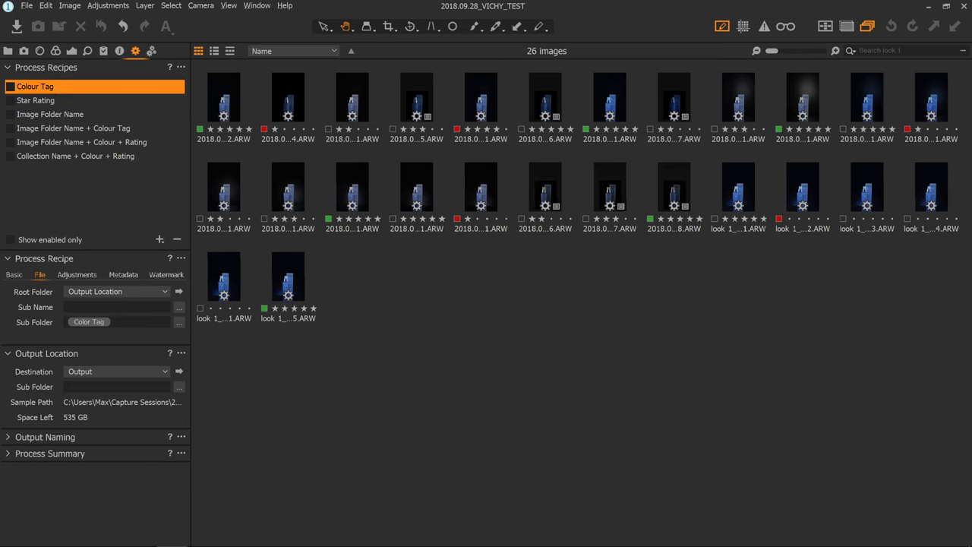
Enable the Image Folder Name process recipe and process the selected image in the Capture Folder with it.
left_click(60, 103)
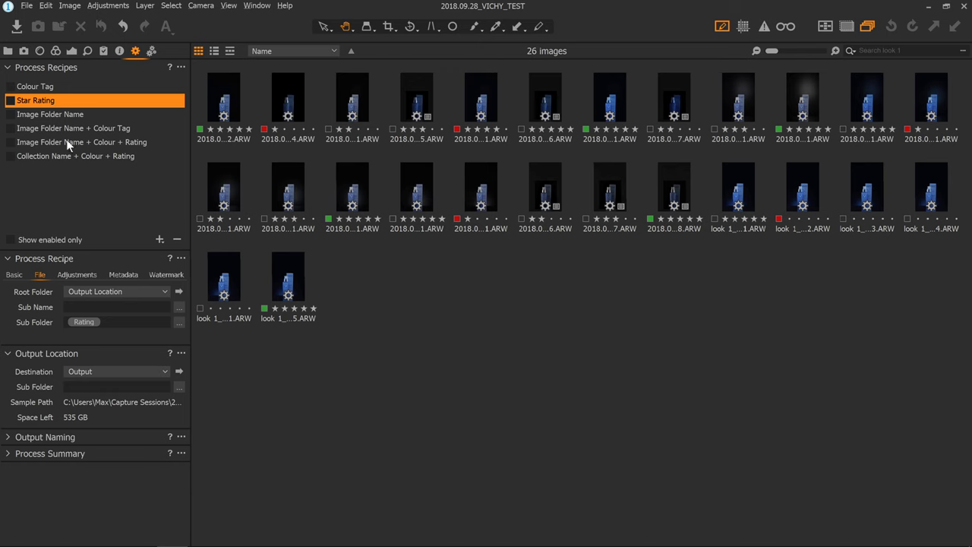
left_click(61, 113)
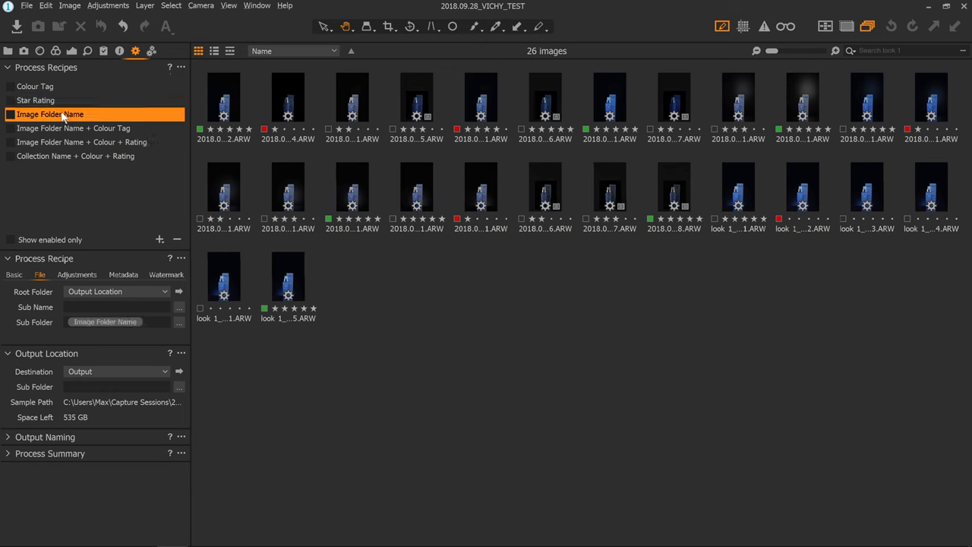
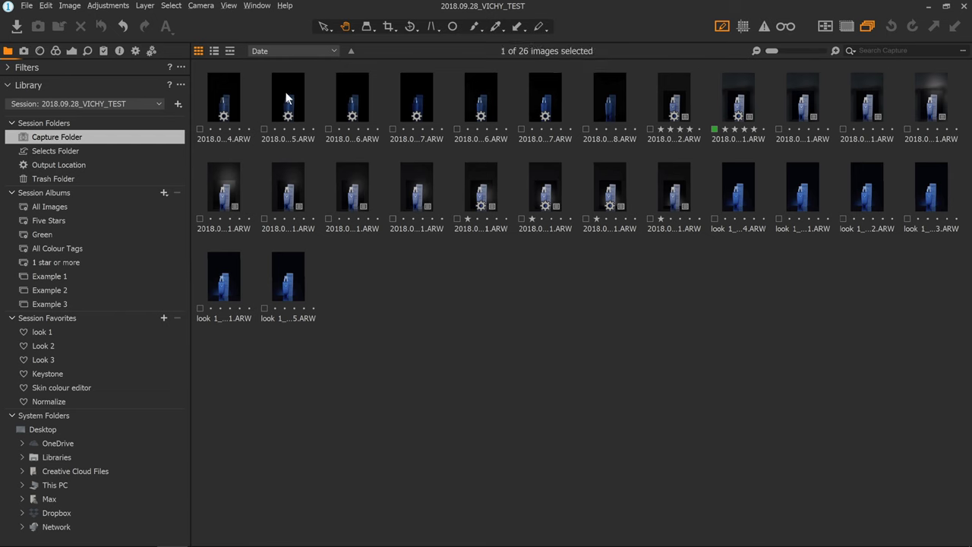
left_click(135, 50)
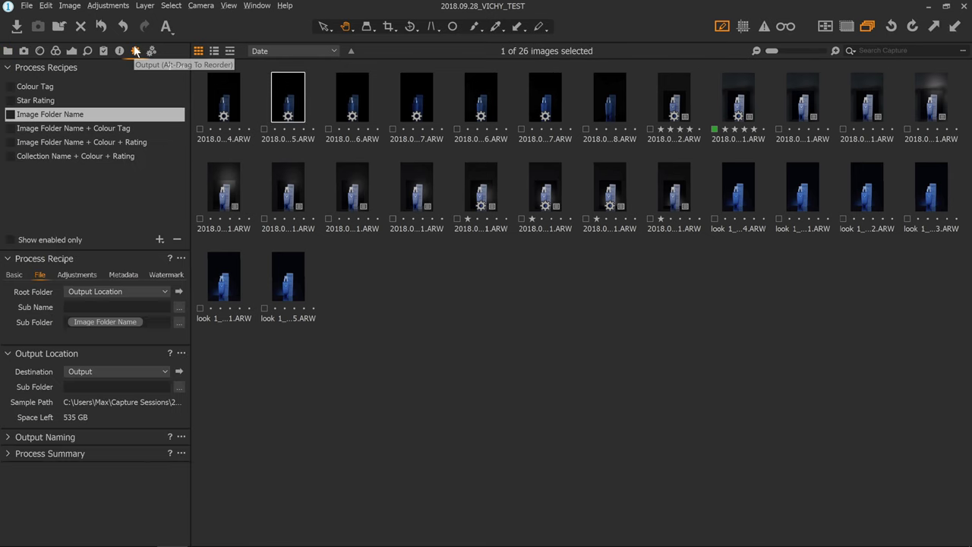
left_click(10, 114)
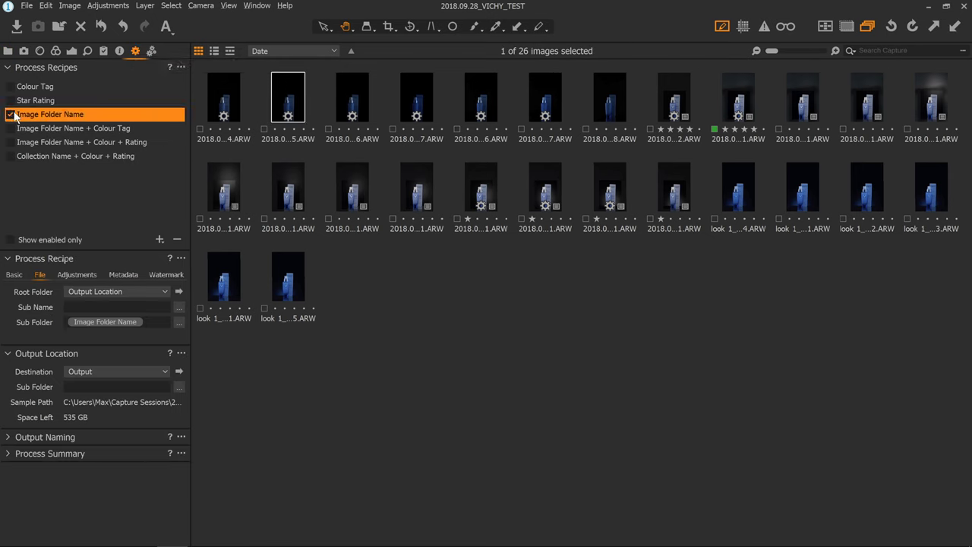
left_click(285, 95)
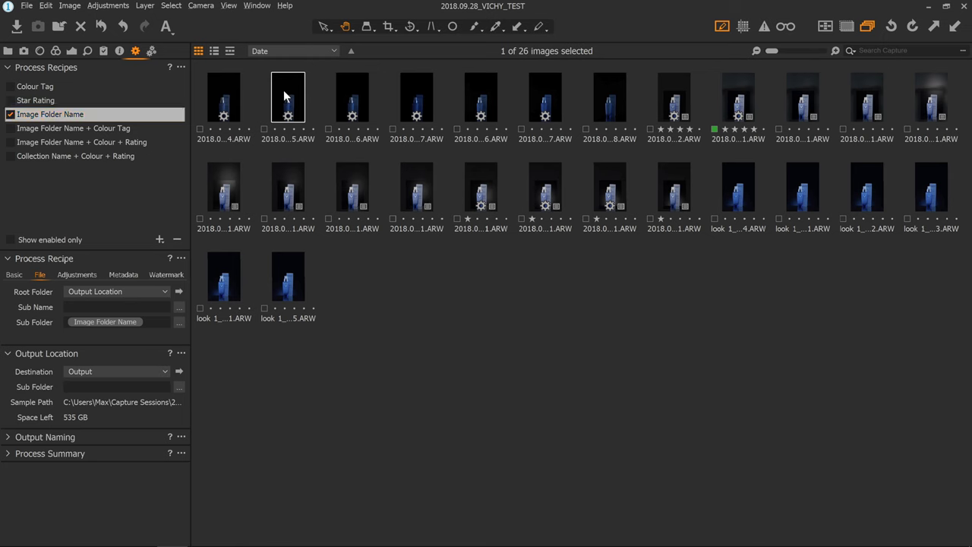
key("ctrl+p")
left_click(8, 51)
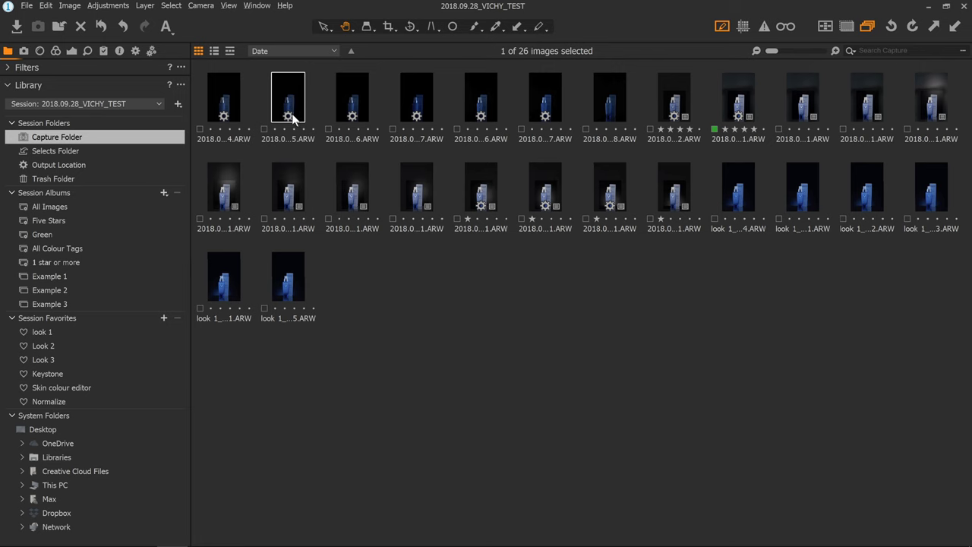
Switch to File Explorer, check the exported Capture folder inside Output and delete it.
key("alt+Tab")
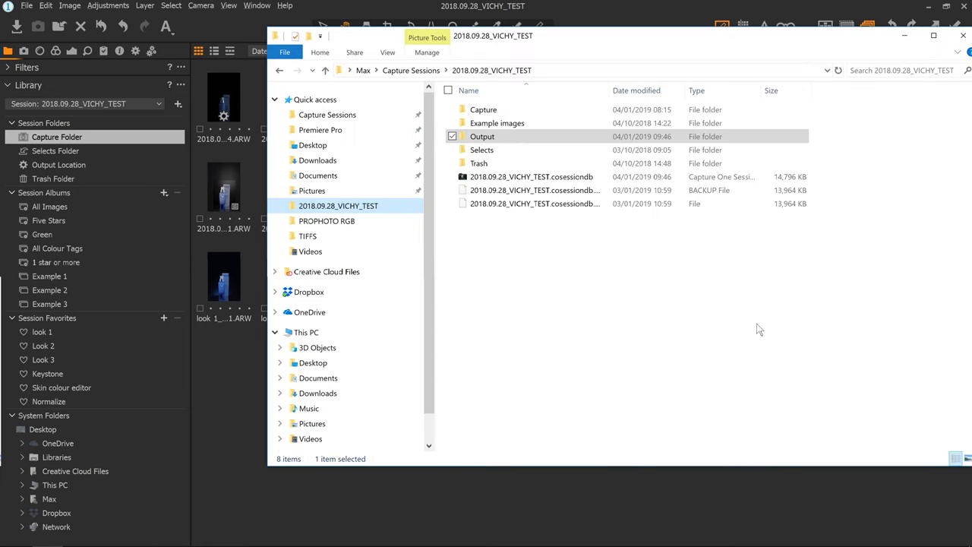
double_click(499, 134)
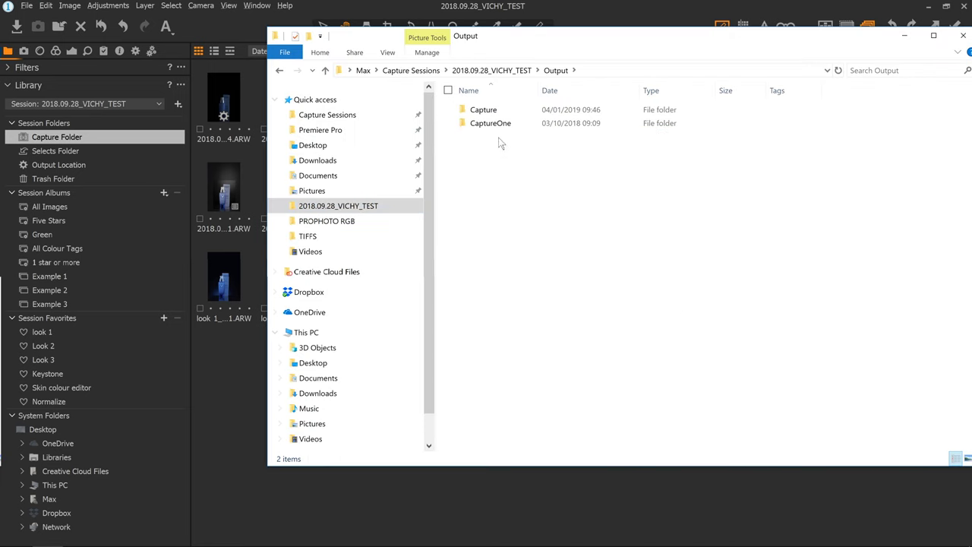
double_click(486, 110)
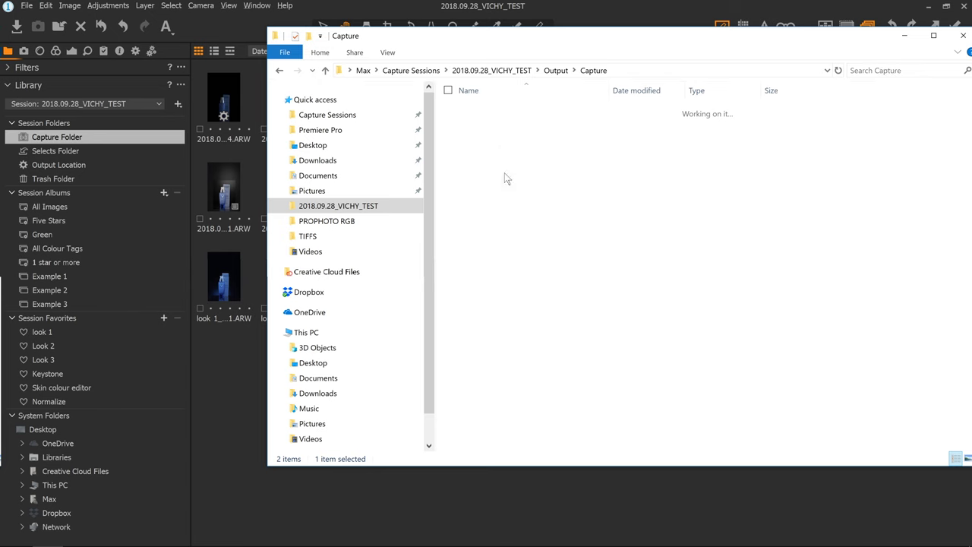
left_click(280, 69)
key("Delete")
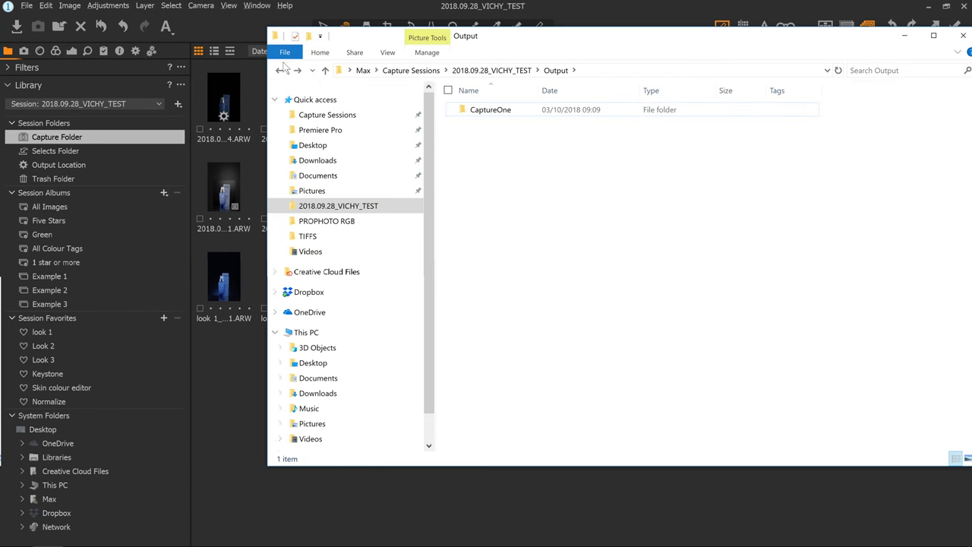
Browse the session's Capture folder to examine its look subfolders and the contents of Look 1.
left_click(281, 70)
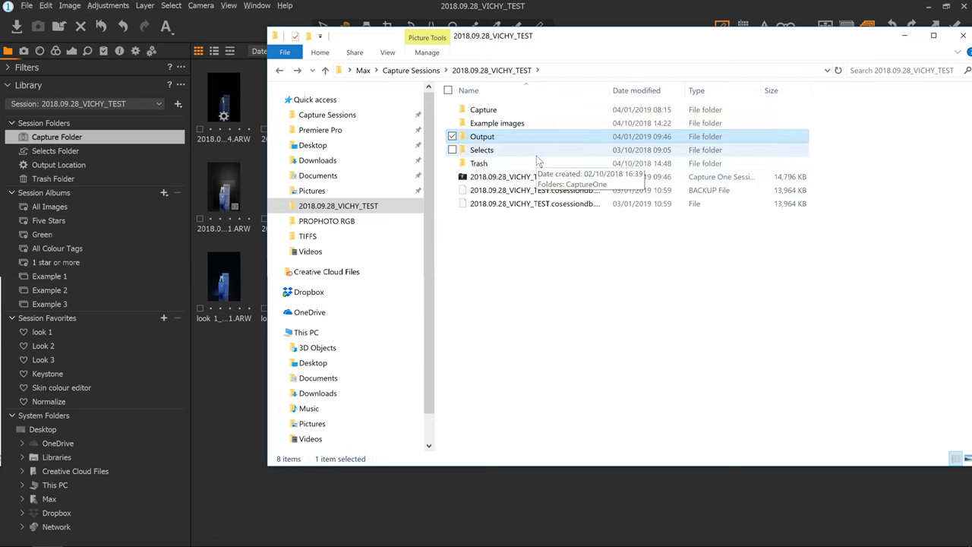
double_click(514, 109)
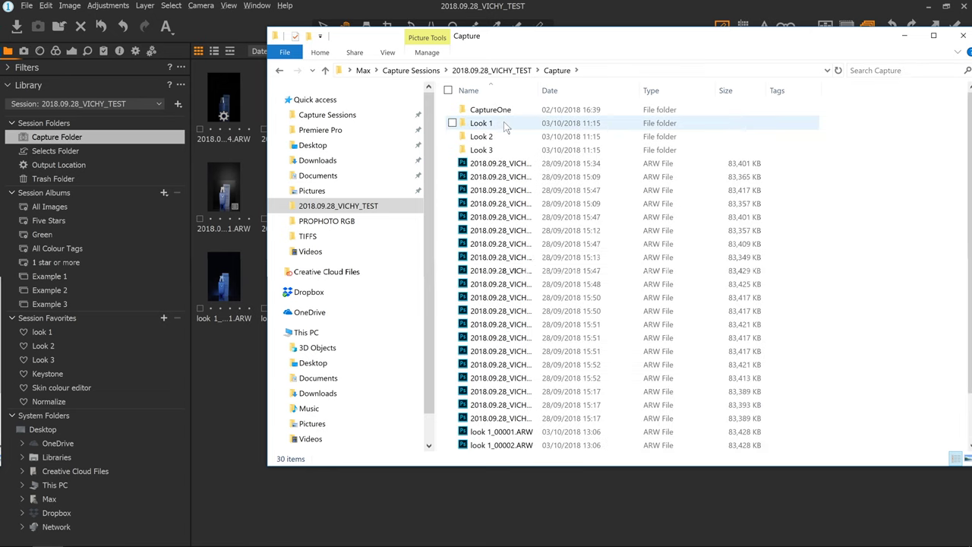
left_click(509, 150)
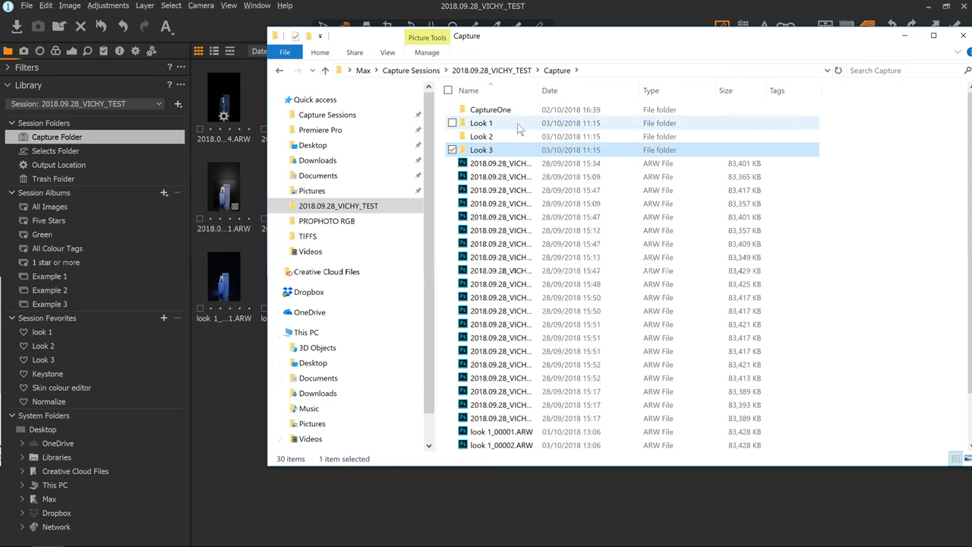
left_click(519, 129)
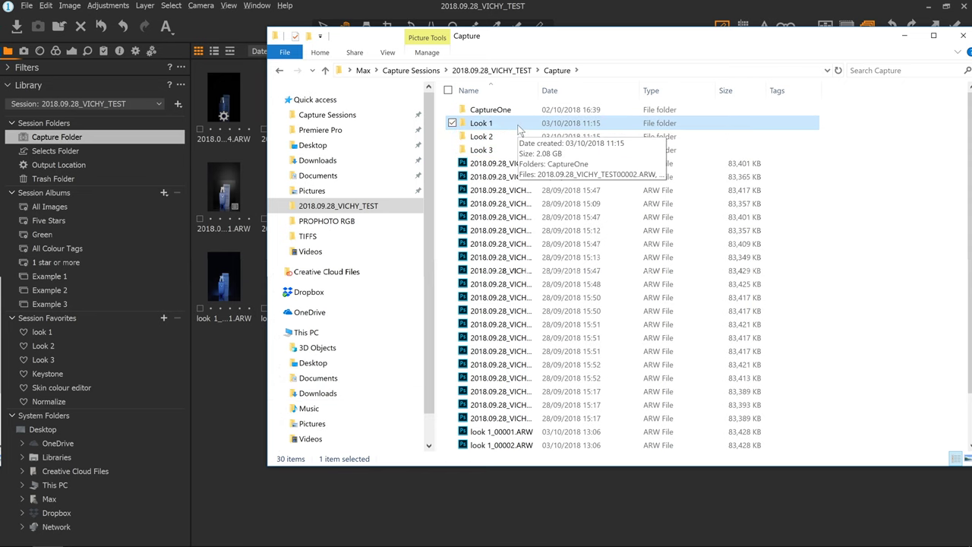
double_click(520, 130)
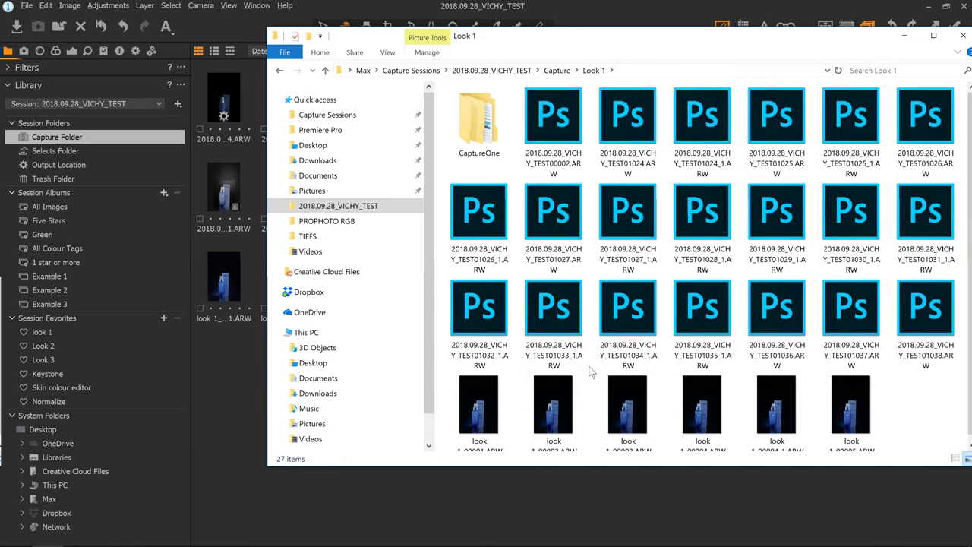
Return to Capture One, select the first five images in the look 1 favorite and process them with the Image Folder Name recipe.
left_click(241, 392)
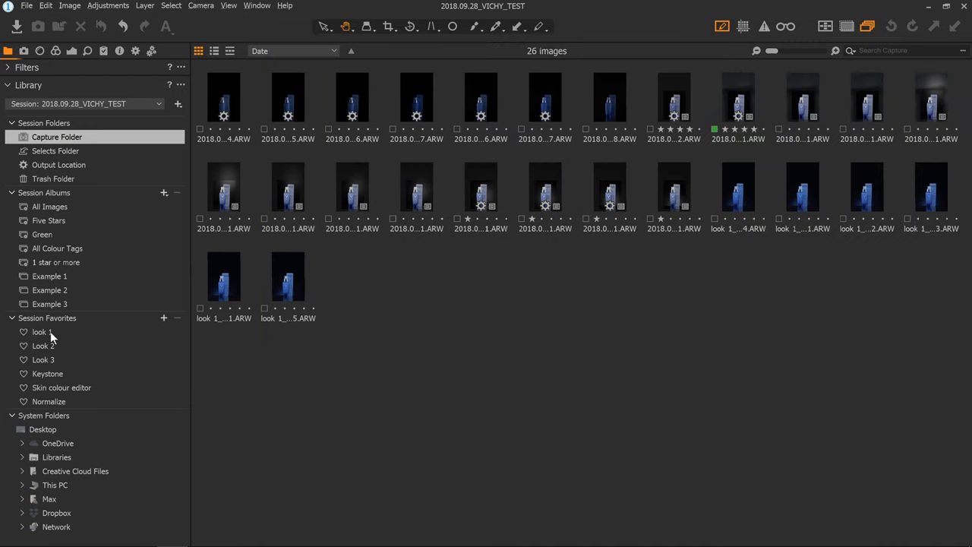
left_click(113, 334)
right_click(113, 334)
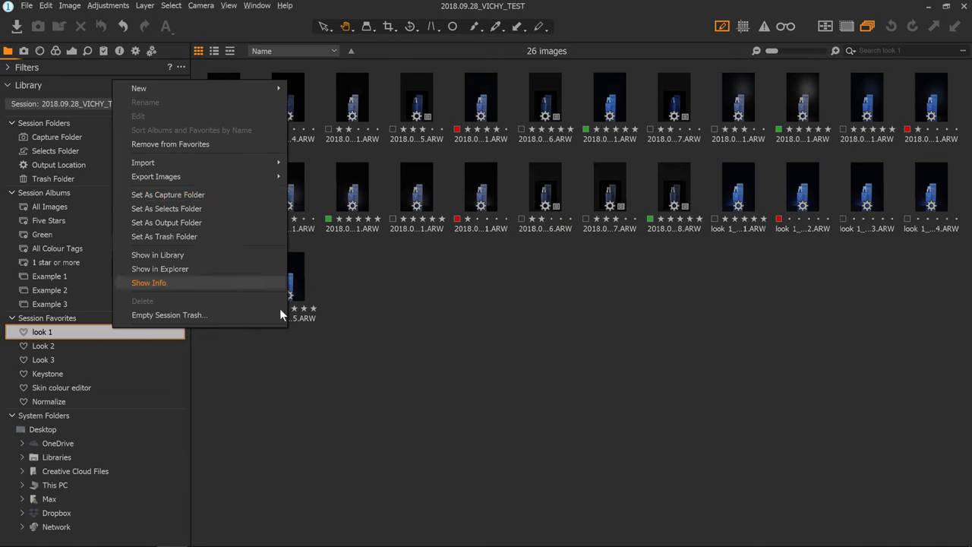
key("Escape")
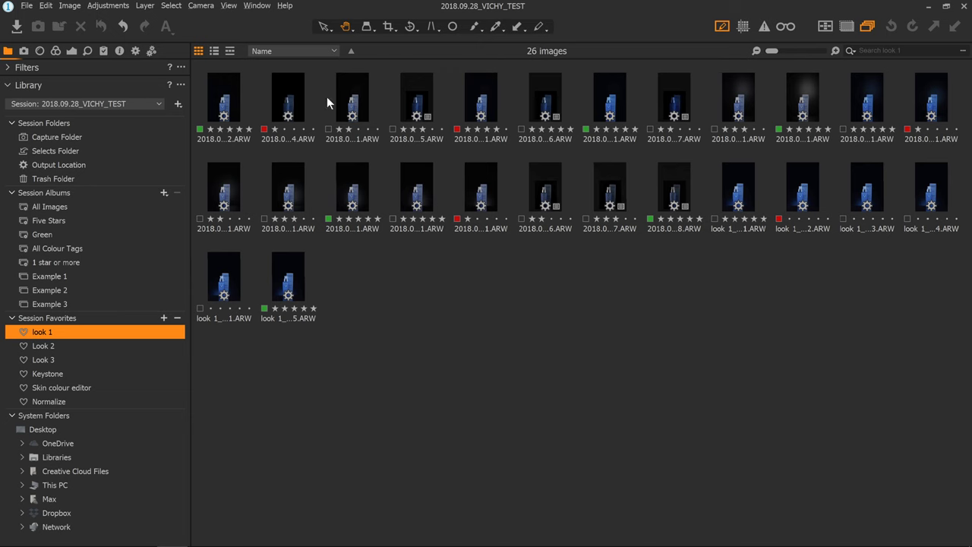
left_click(236, 94)
left_click(481, 111, "shift")
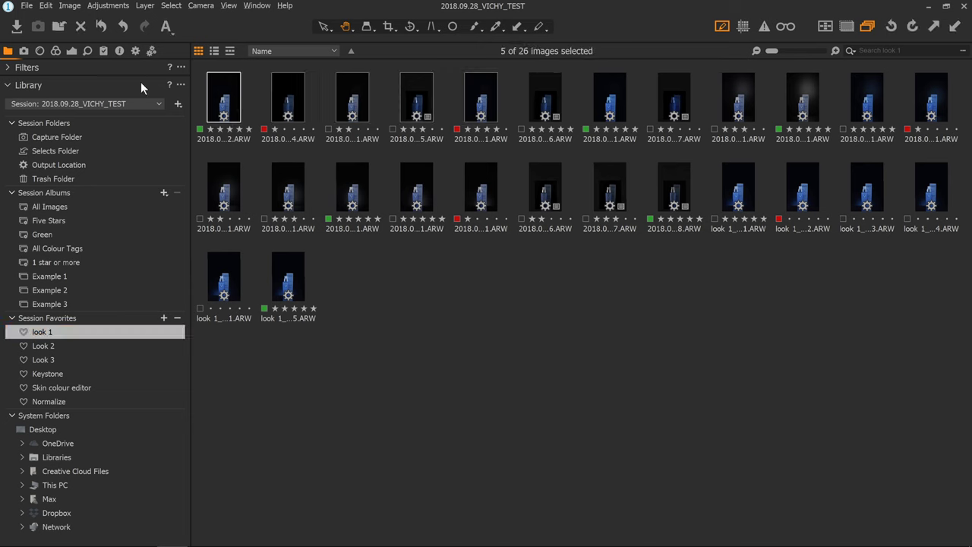
left_click(135, 52)
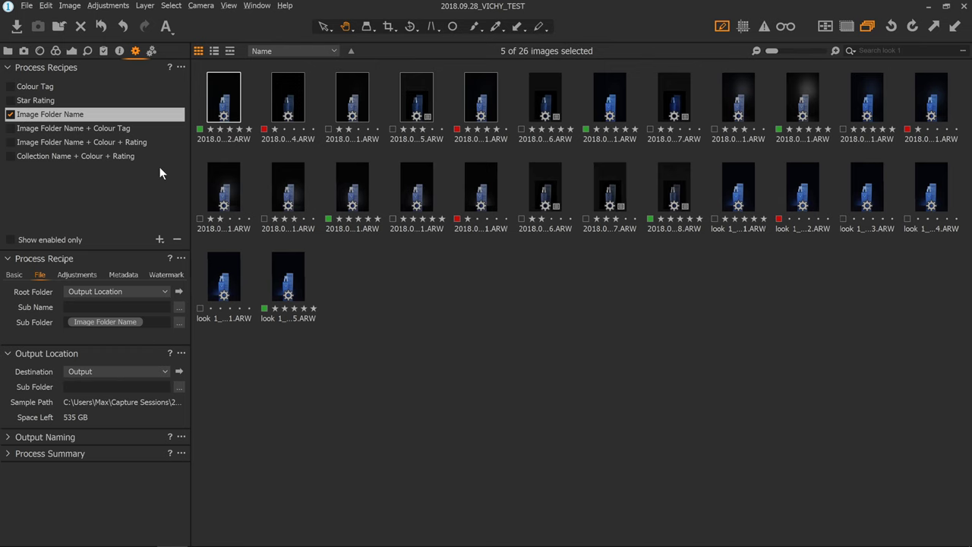
Switch to File Explorer and inspect the exported images in the look 1 folder inside Output.
key("alt+Tab")
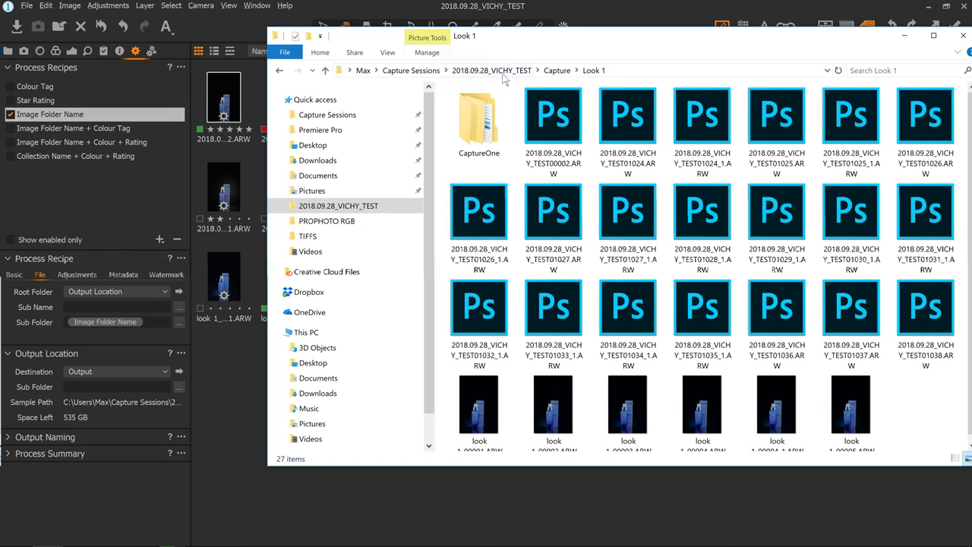
left_click(493, 70)
double_click(482, 137)
double_click(505, 126)
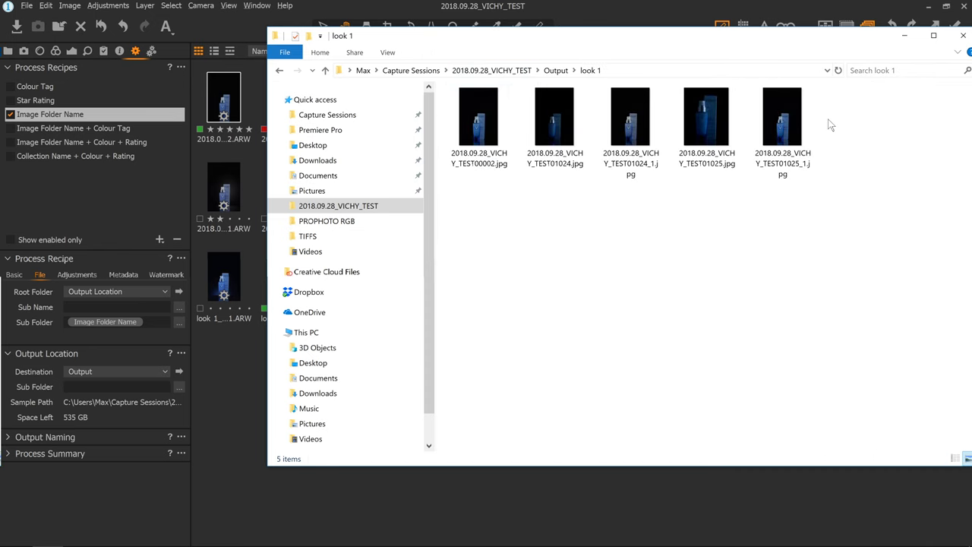
Delete the exported look 1 folder from Output and switch back to Capture One.
left_click(279, 71)
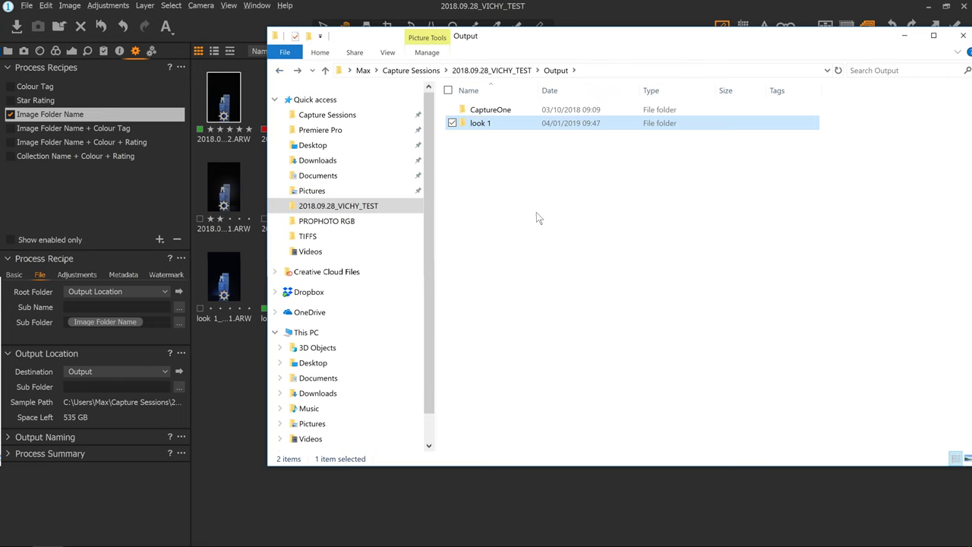
key("Delete")
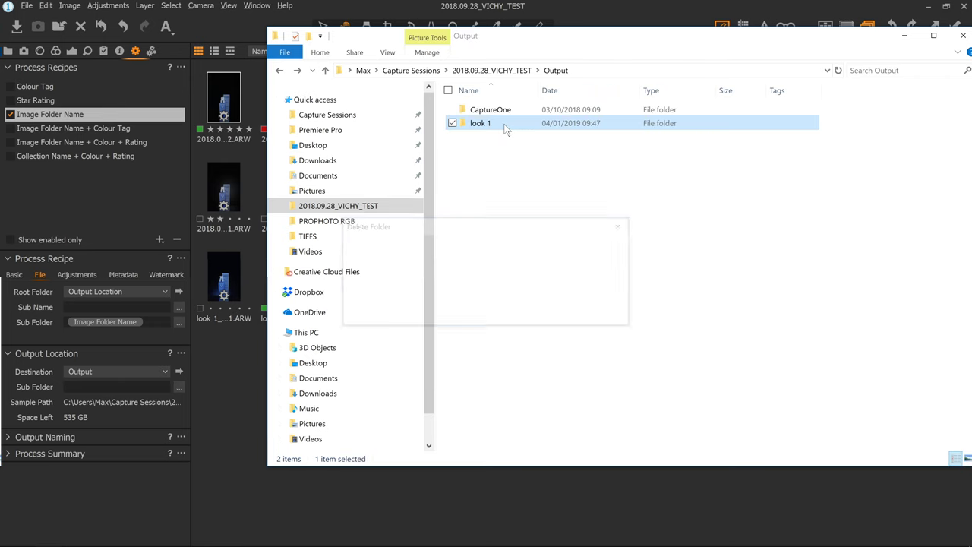
left_click(224, 369)
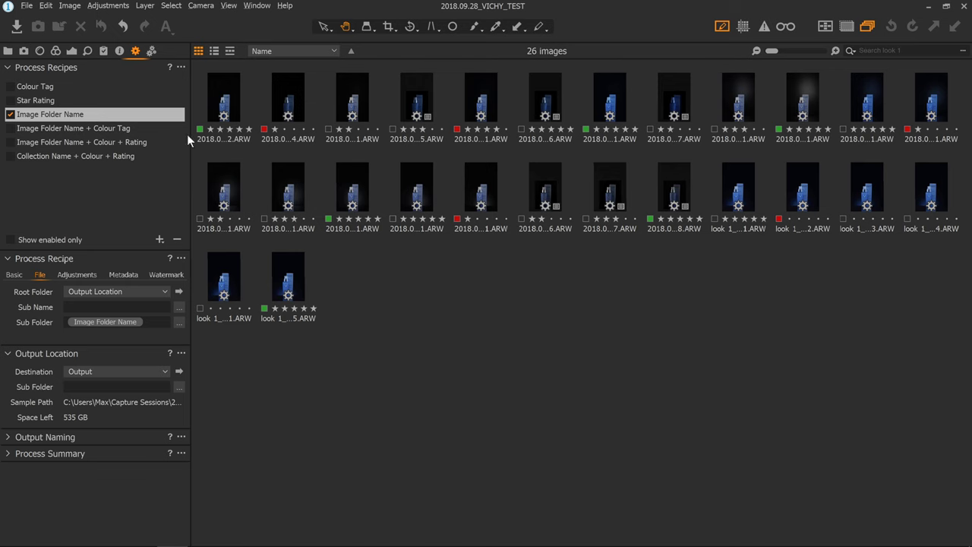
Disable the Image Folder Name process recipe and select the Image Folder Name + Colour Tag recipe.
left_click(8, 50)
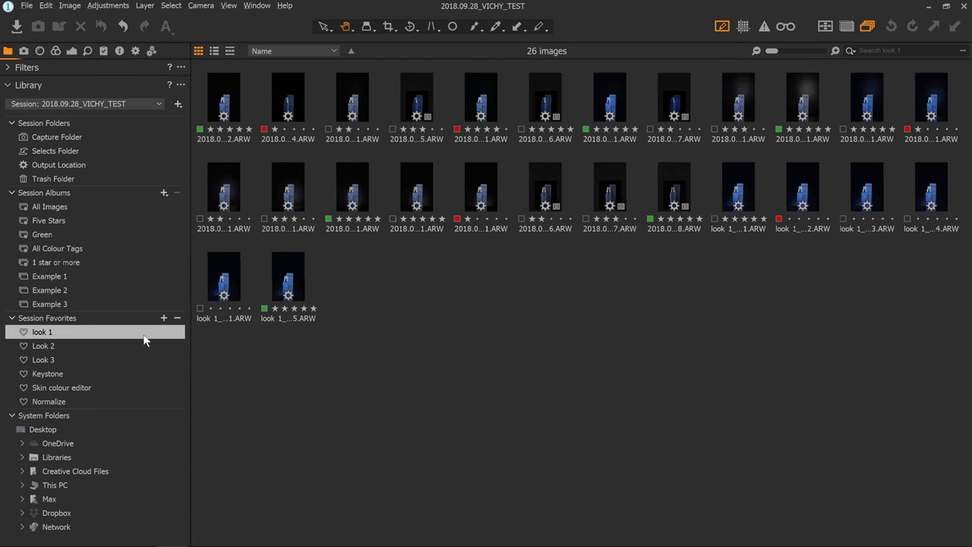
left_click(136, 50)
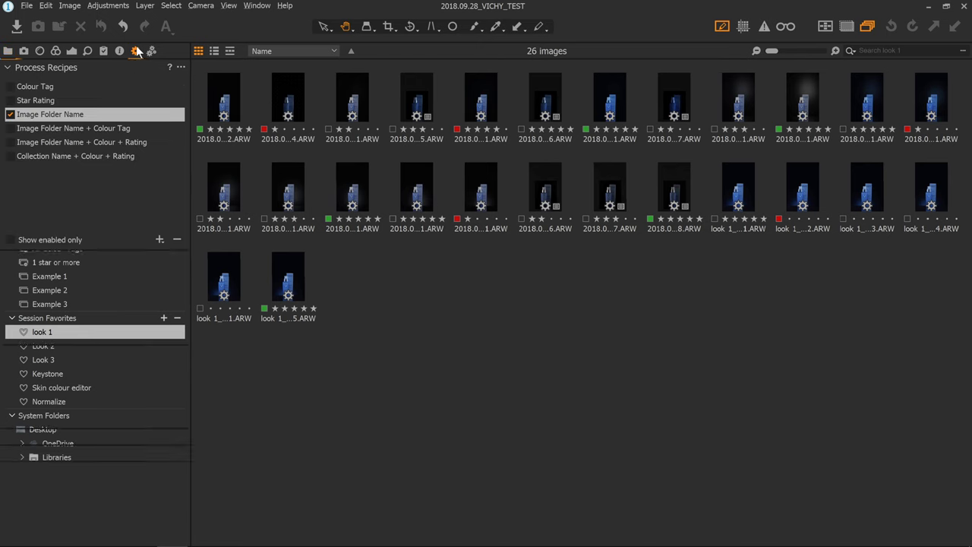
left_click(11, 115)
left_click(42, 128)
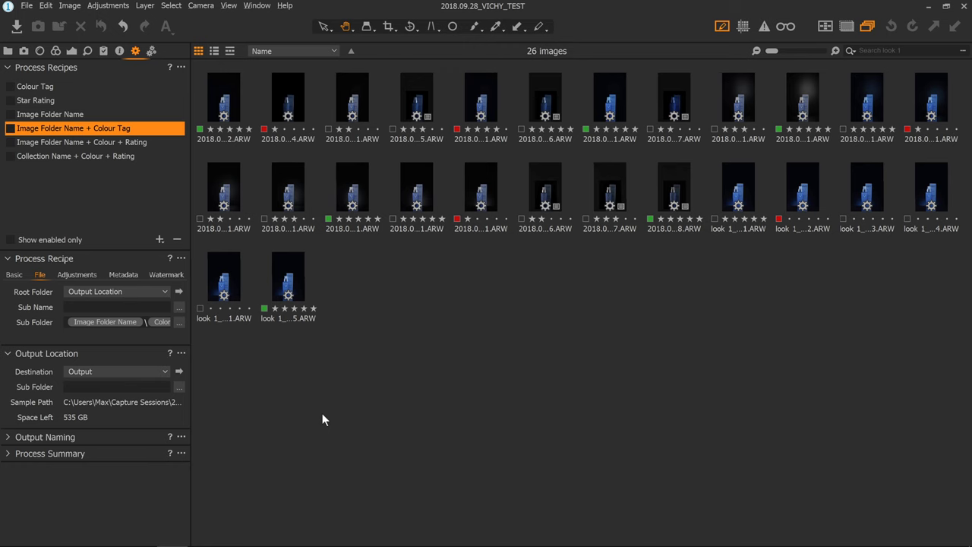
Review the sub folder naming format of the Image Folder Name + Colour Tag recipe and enable the recipe.
left_click(179, 324)
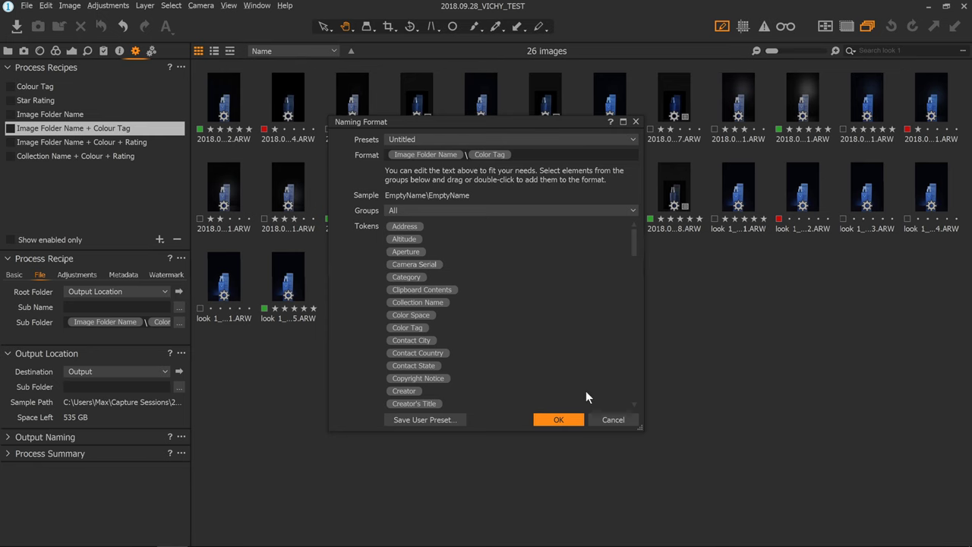
left_click(559, 419)
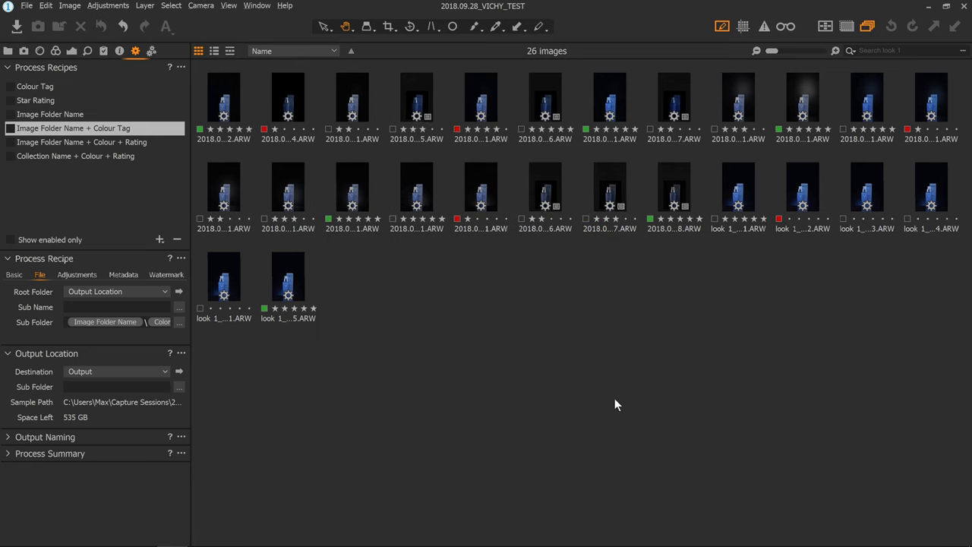
left_click(10, 129)
Select all images in the All Colour Tags smart album and process them with the Image Folder Name + Colour Tag recipe.
left_click(7, 51)
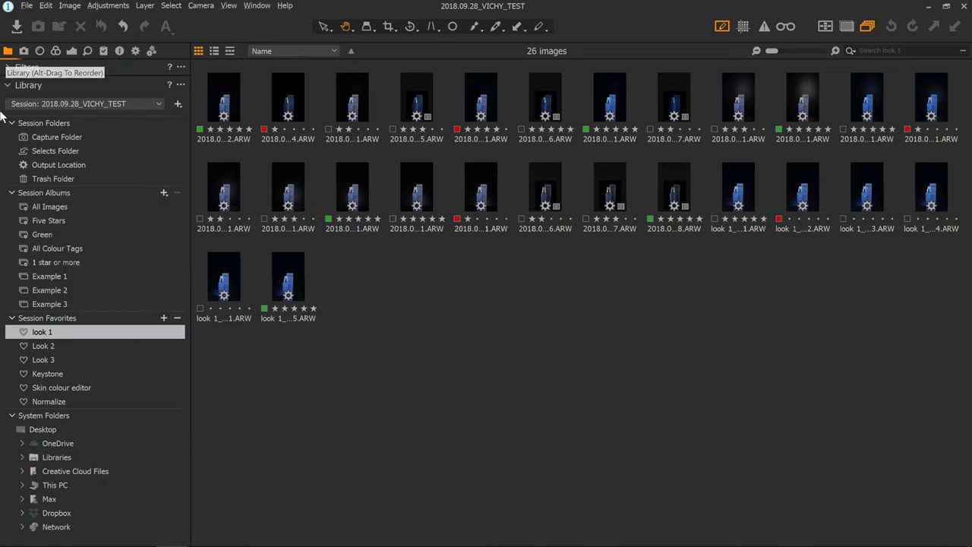
left_click(76, 262)
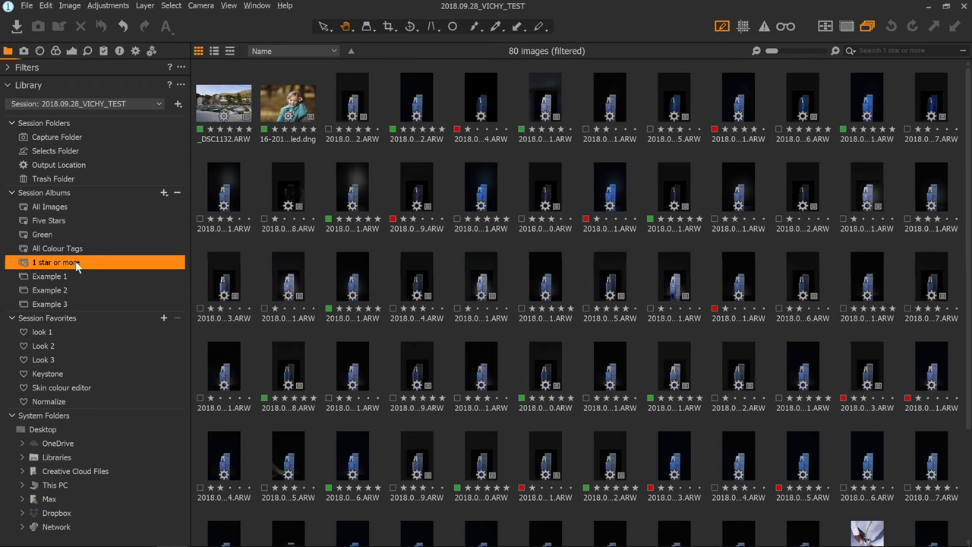
left_click(72, 248)
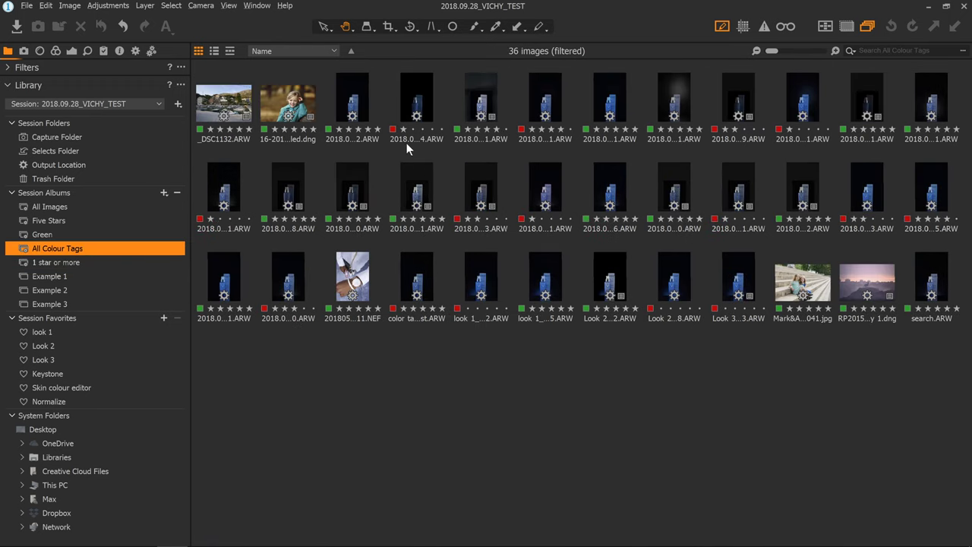
left_click(213, 111)
key("ctrl+a")
key("ctrl+d")
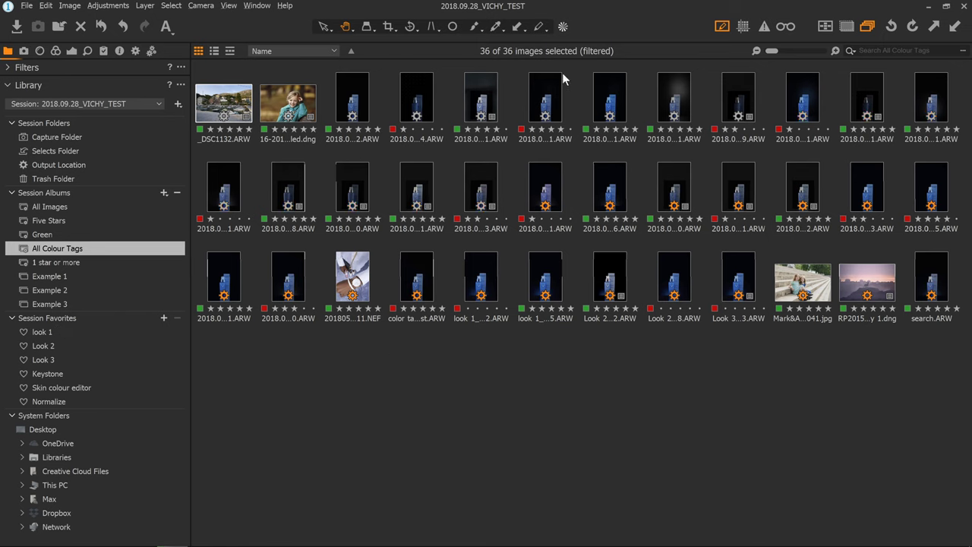
Browse the look 1, Keystone, Skin colour editor and Normalize favourites, and return to the All Colour Tags album.
left_click(46, 334)
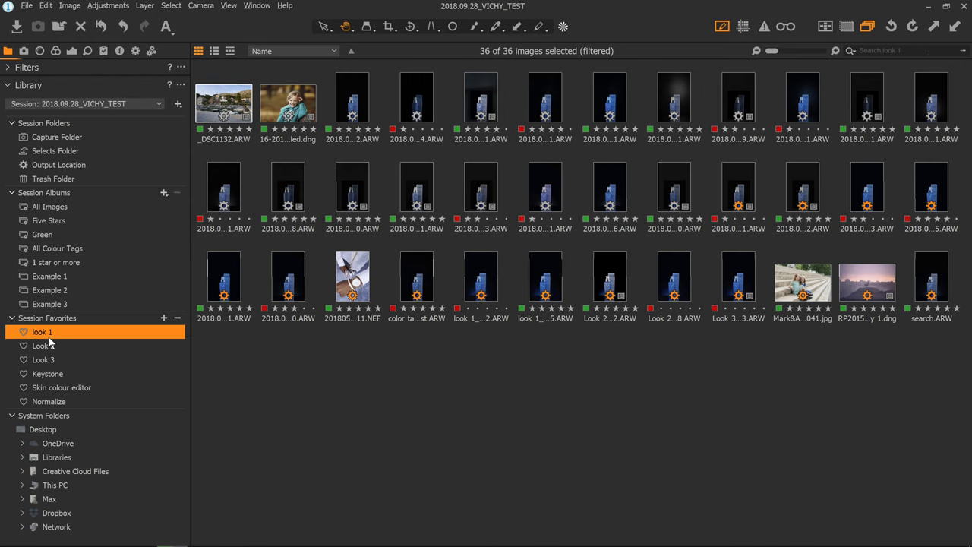
left_click(48, 374)
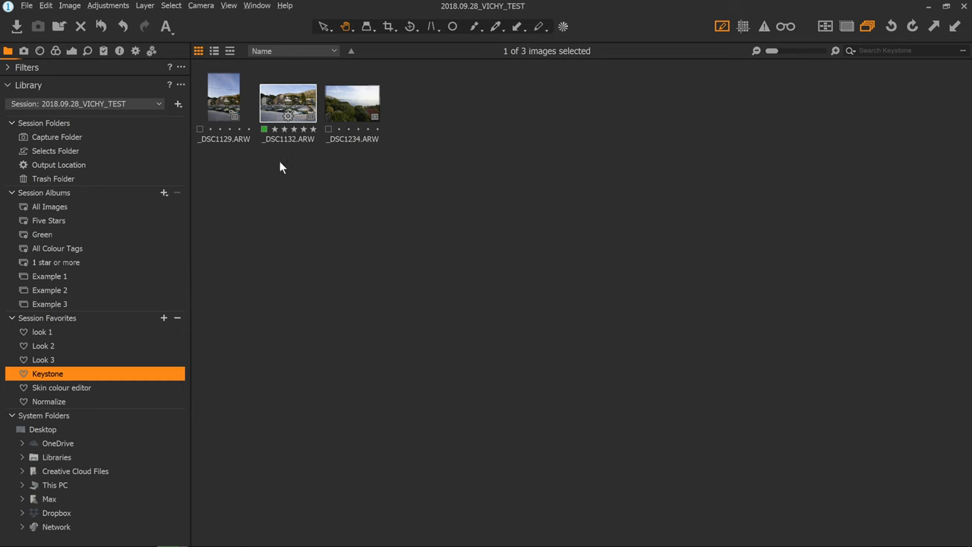
left_click(68, 387)
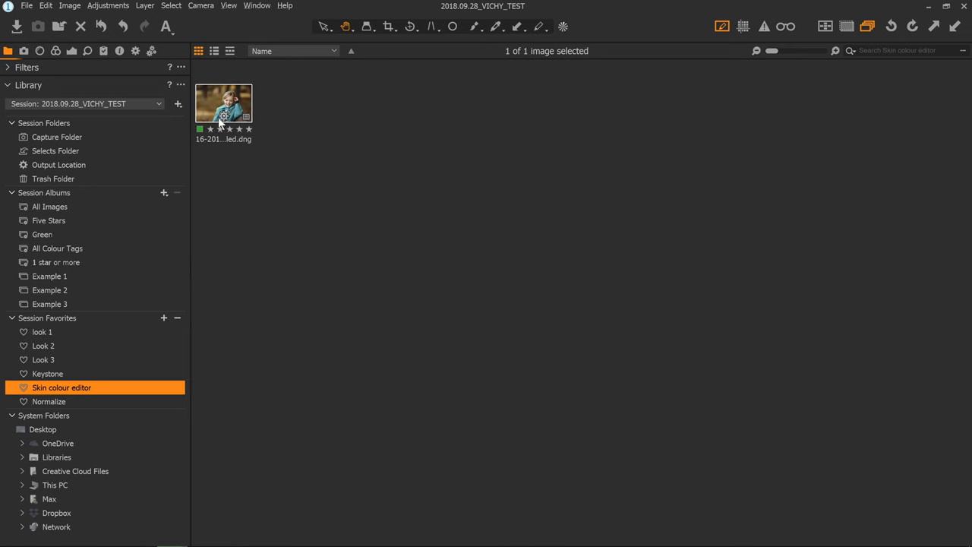
left_click(53, 401)
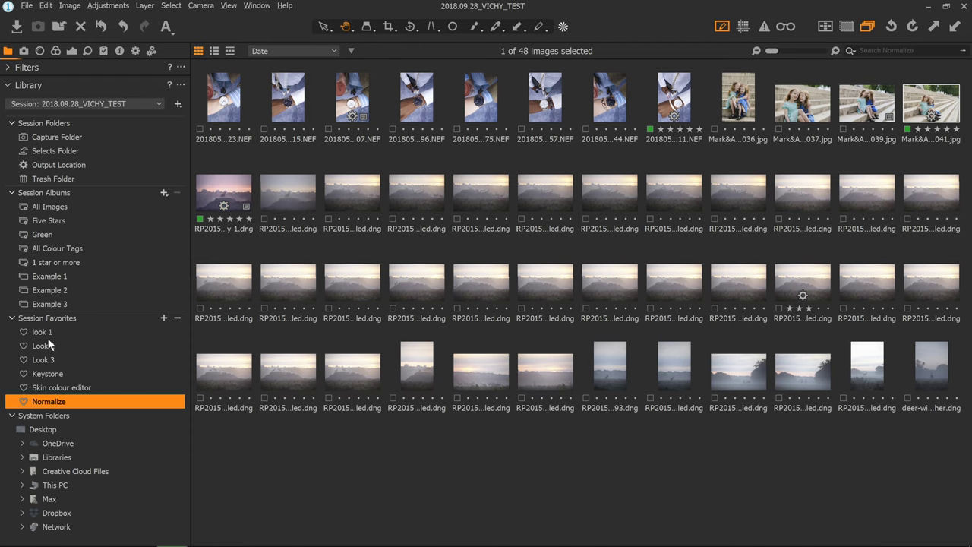
left_click(70, 248)
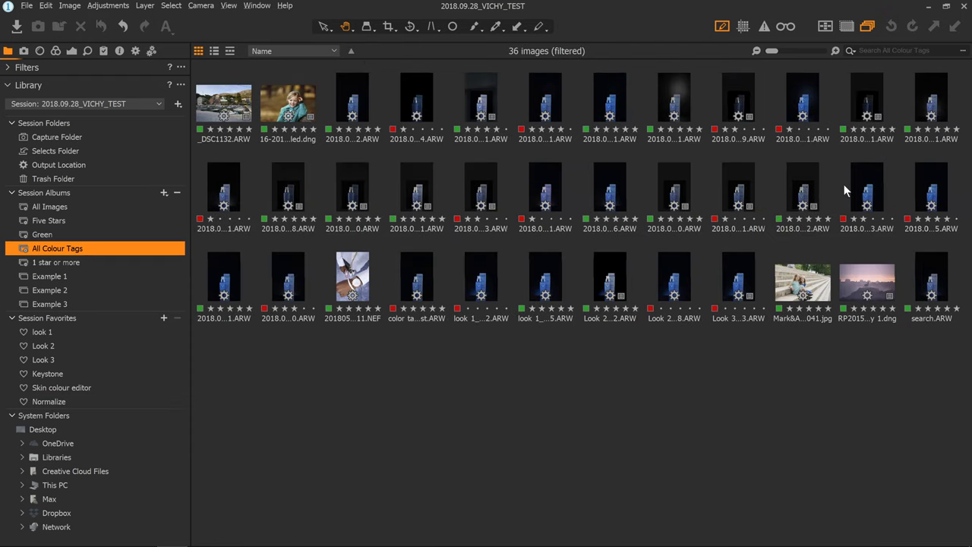
Show the process recipes, switch to File Explorer and inspect the Green and Red subfolders exported inside look 1.
left_click(135, 51)
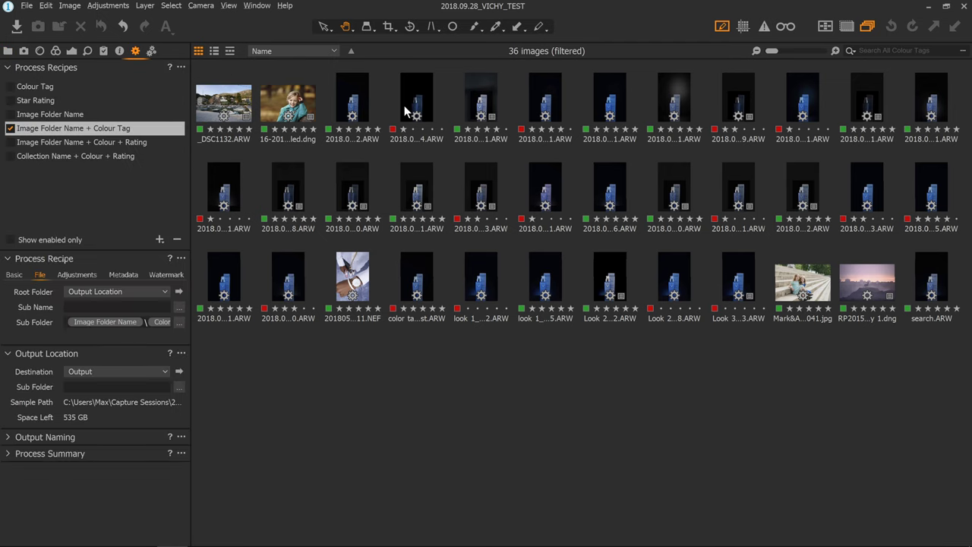
key("alt+Tab")
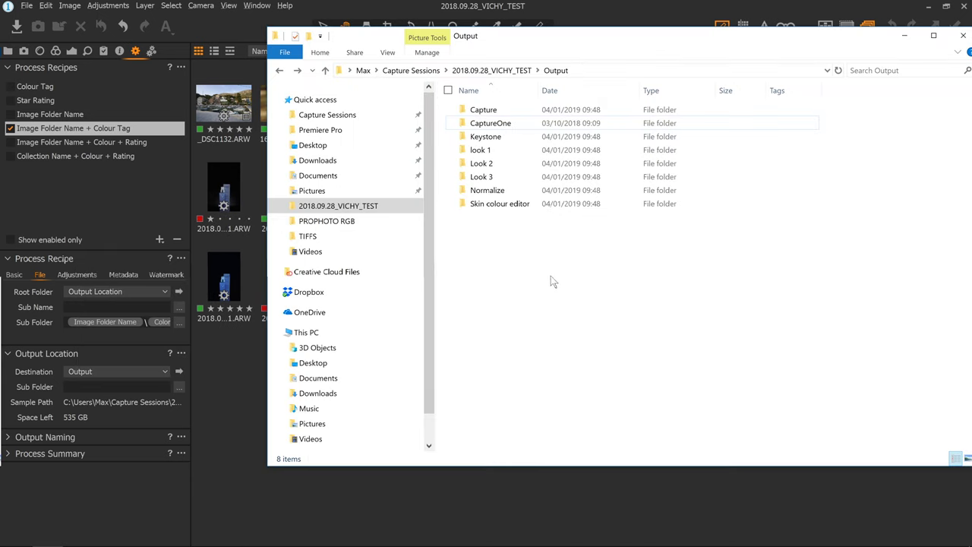
left_click(510, 150)
double_click(510, 150)
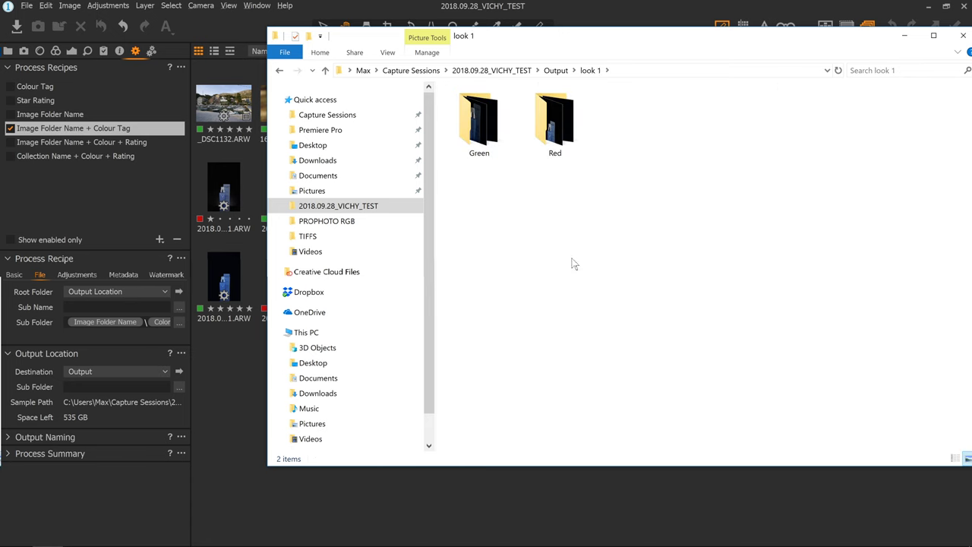
double_click(485, 120)
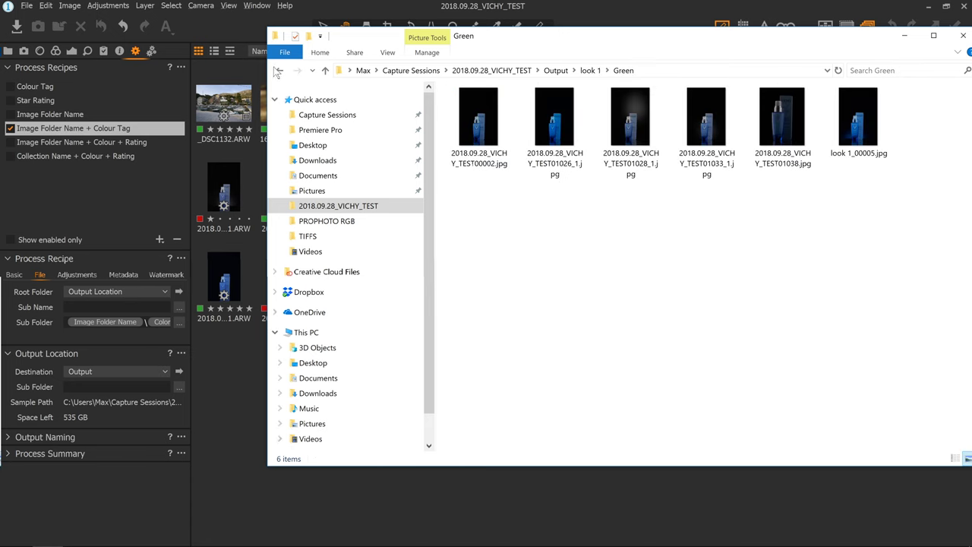
left_click(279, 70)
left_click(558, 125)
double_click(559, 125)
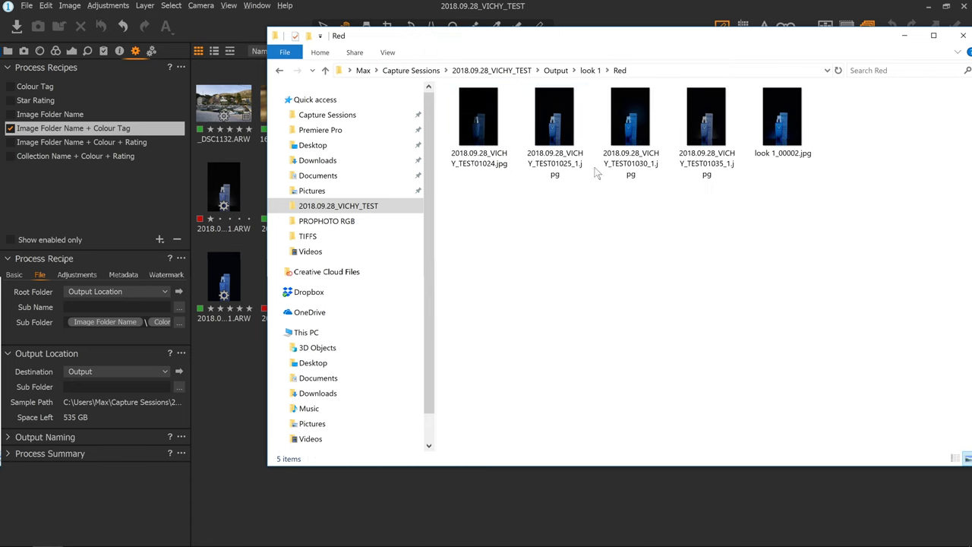
left_click(279, 70)
left_click(278, 70)
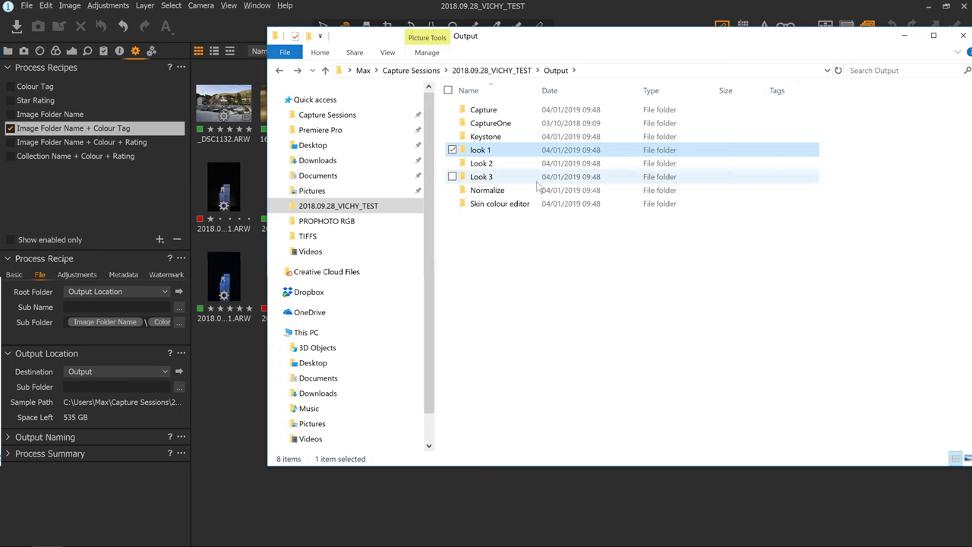
Delete all exported folders in Output except the CaptureOne folder.
left_click_drag(501, 225, 504, 120)
left_click(490, 123, "ctrl")
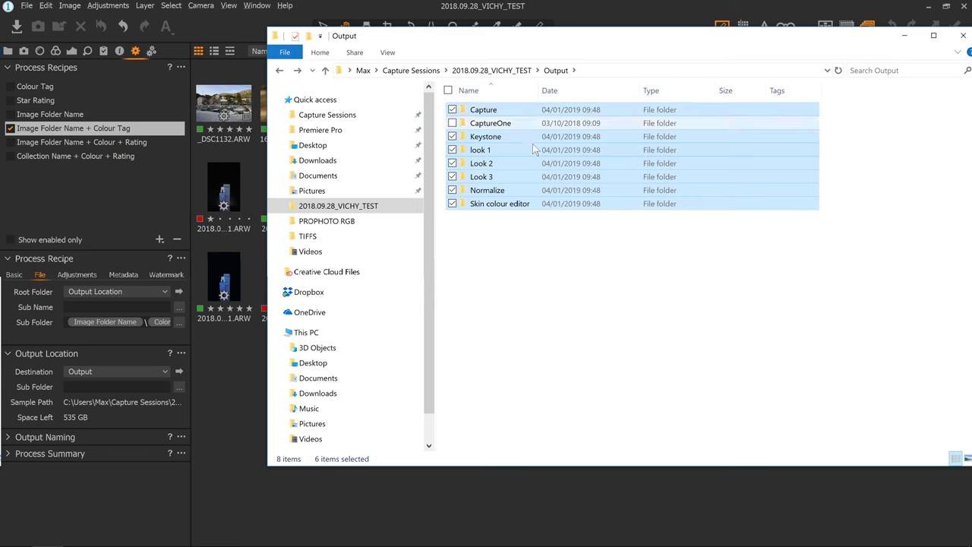
key("Delete")
key("Return")
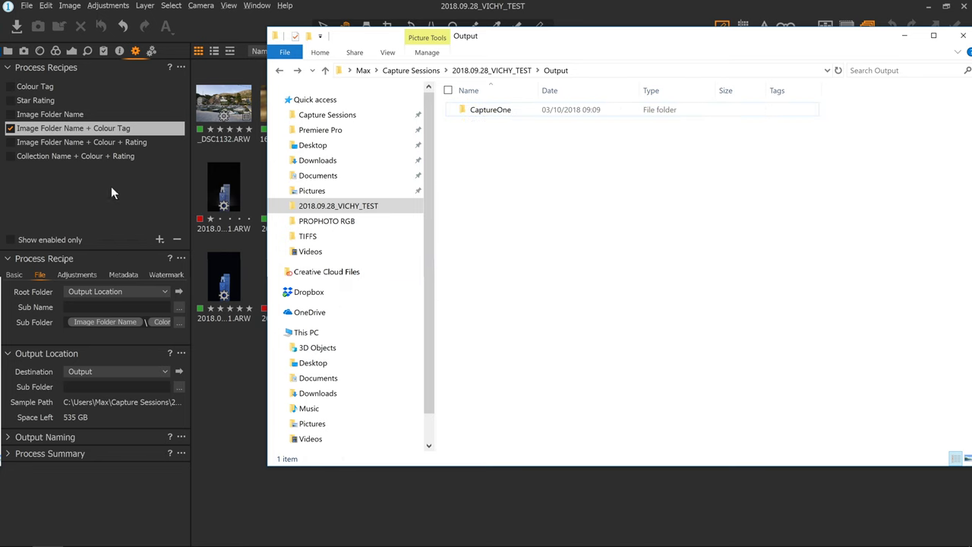
Switch back to Capture One, disable the Image Folder Name + Colour Tag recipe and enable Image Folder Name + Colour + Rating.
left_click(111, 186)
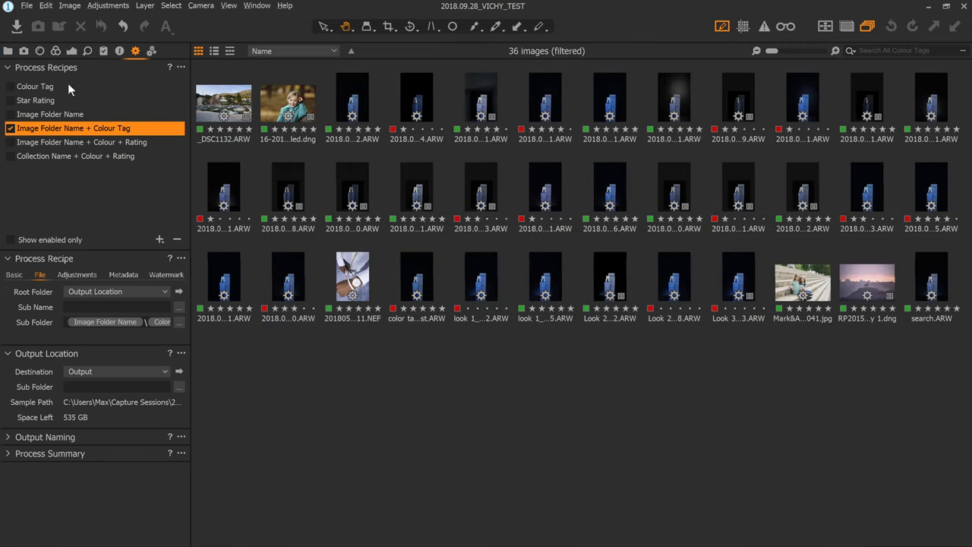
left_click(10, 128)
left_click(47, 147)
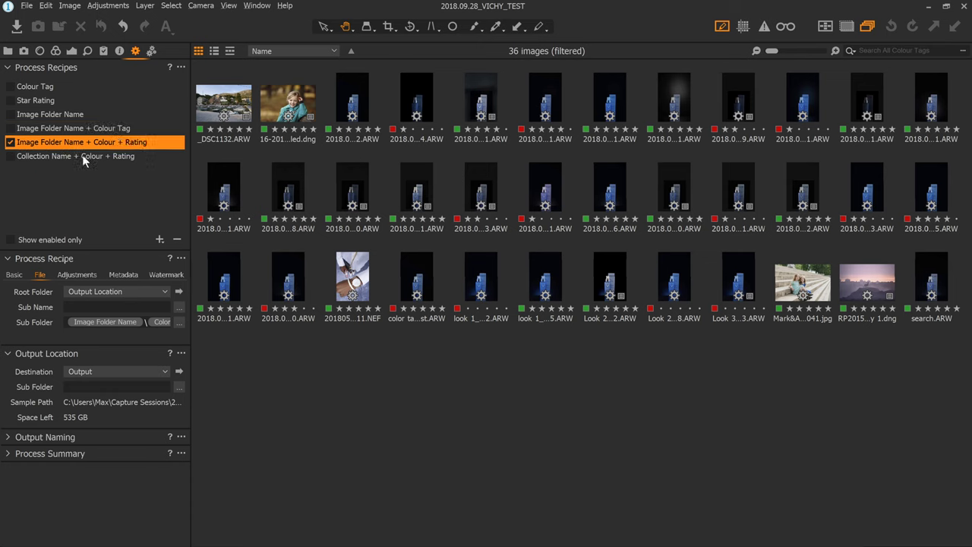
Select all images in the All Colour Tags album and process them with the Image Folder Name + Colour + Rating recipe.
left_click(233, 106)
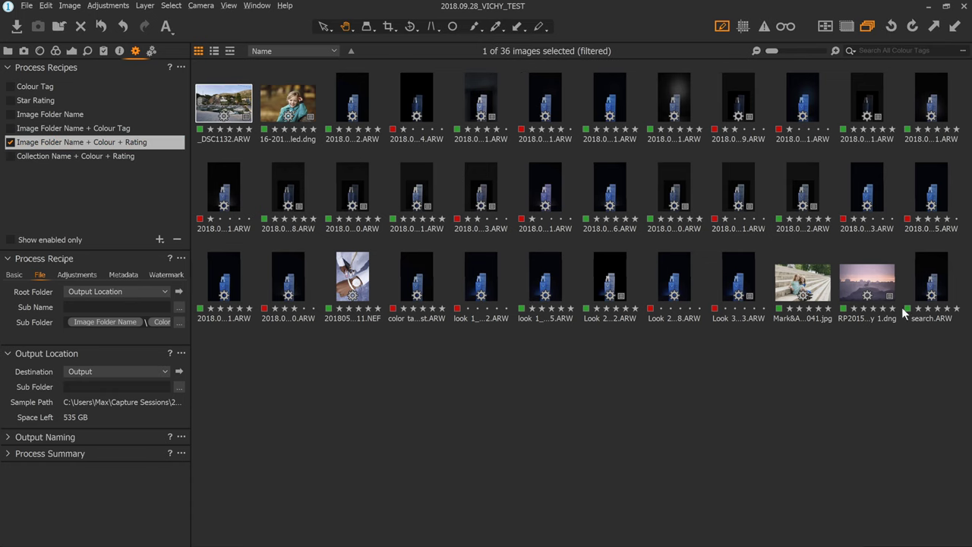
left_click(934, 273, "shift")
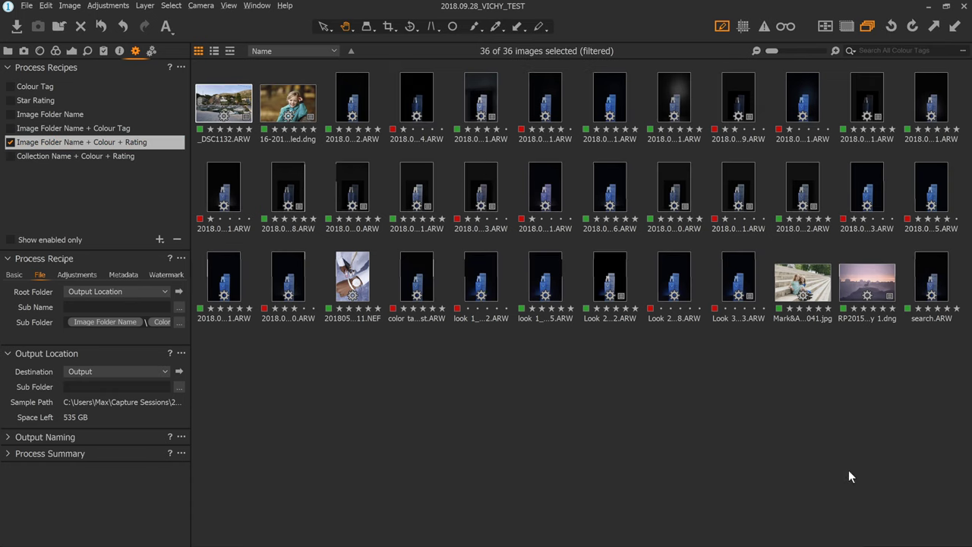
key("ctrl+d")
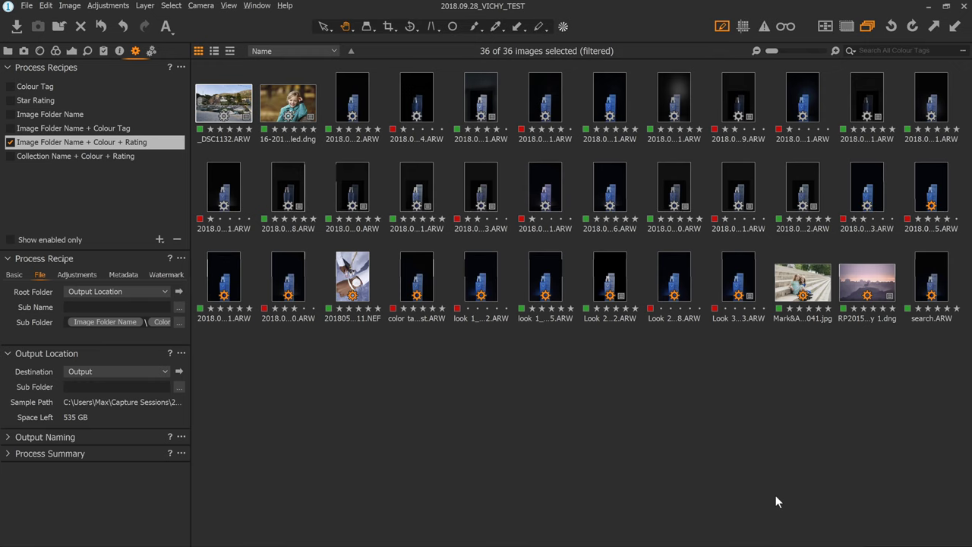
Open the exported look 1 folder in File Explorer, and return to Capture One to view the recipe's basic output settings.
key("alt+Tab")
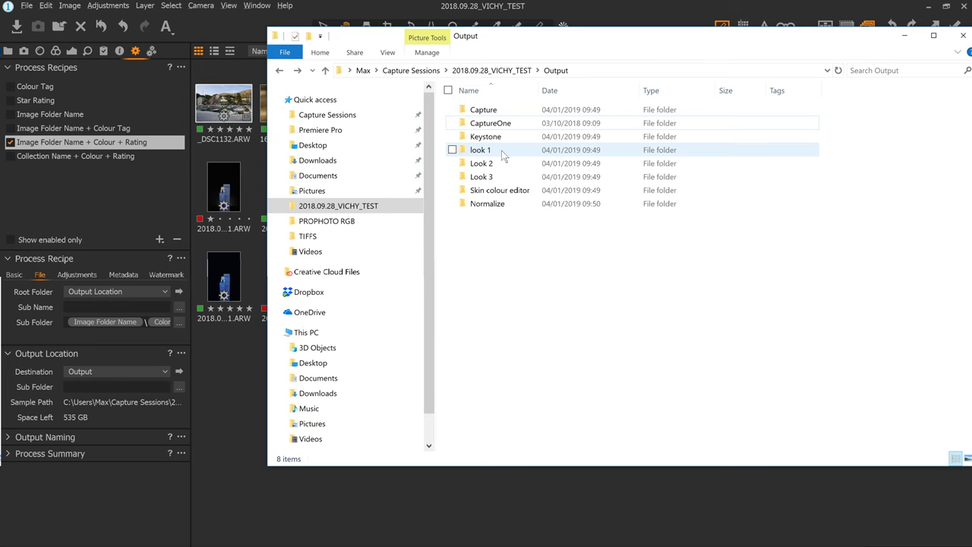
left_click_drag(597, 38, 589, 94)
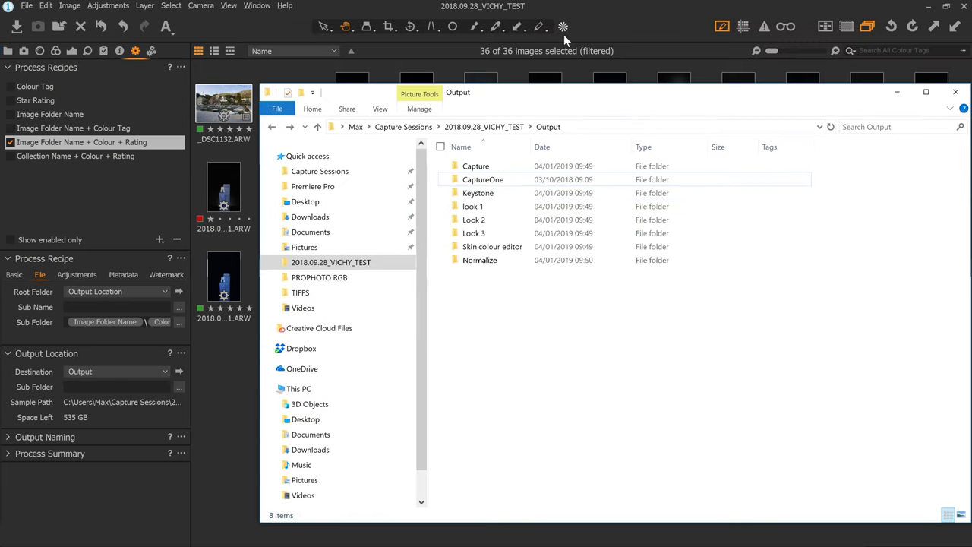
double_click(509, 205)
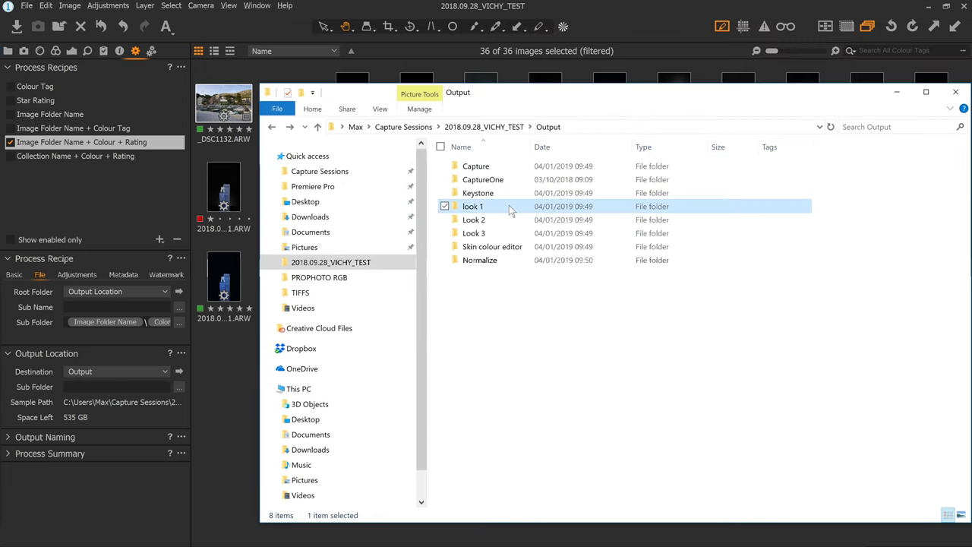
left_click(10, 281)
left_click(17, 276)
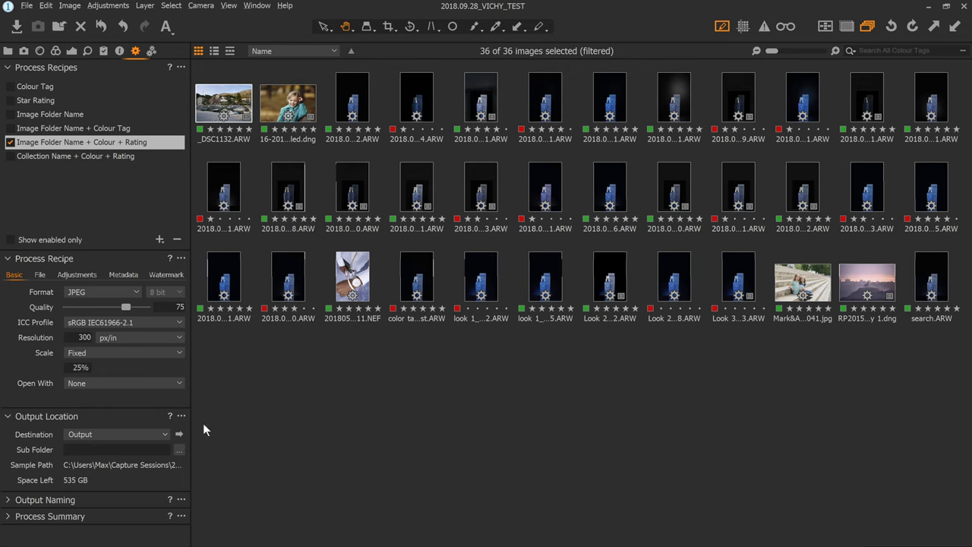
Switch to File Explorer and inspect look 1's Green and Red subfolders and Look 2's Green subfolder for the exported folder structure.
key("alt+Tab")
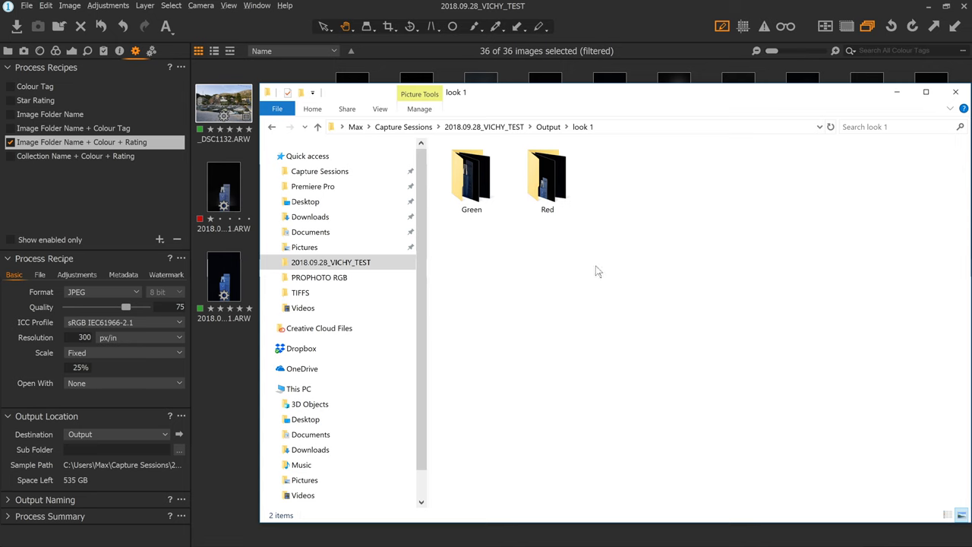
left_click(548, 126)
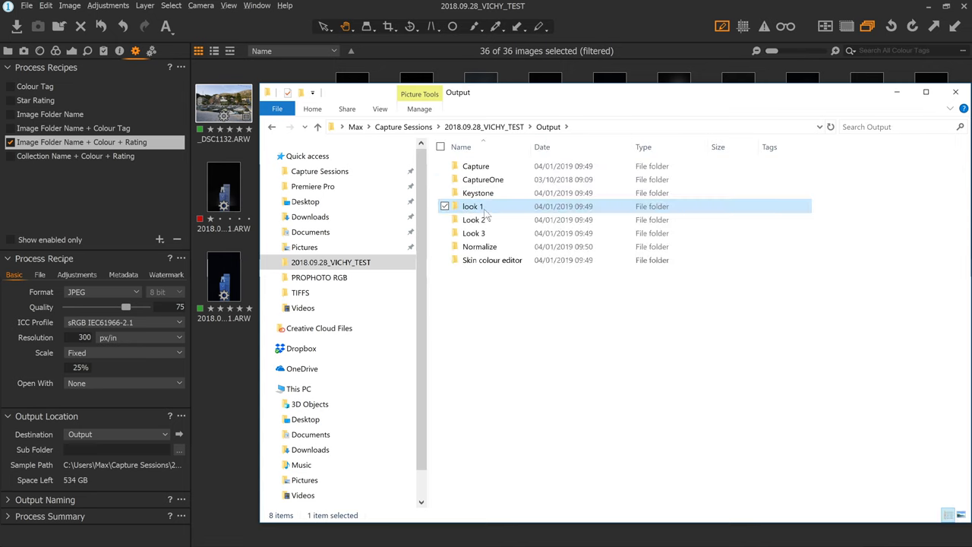
double_click(467, 202)
double_click(488, 187)
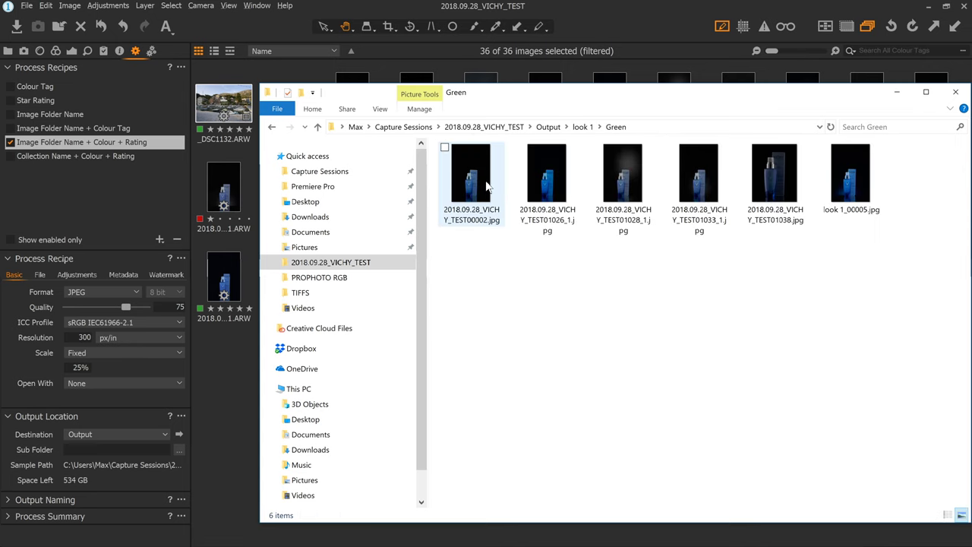
left_click(272, 126)
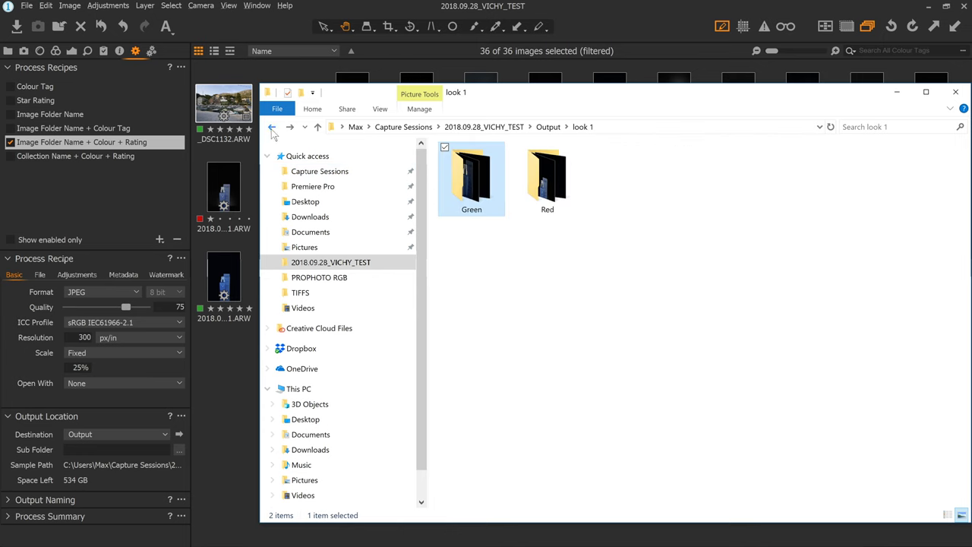
double_click(543, 186)
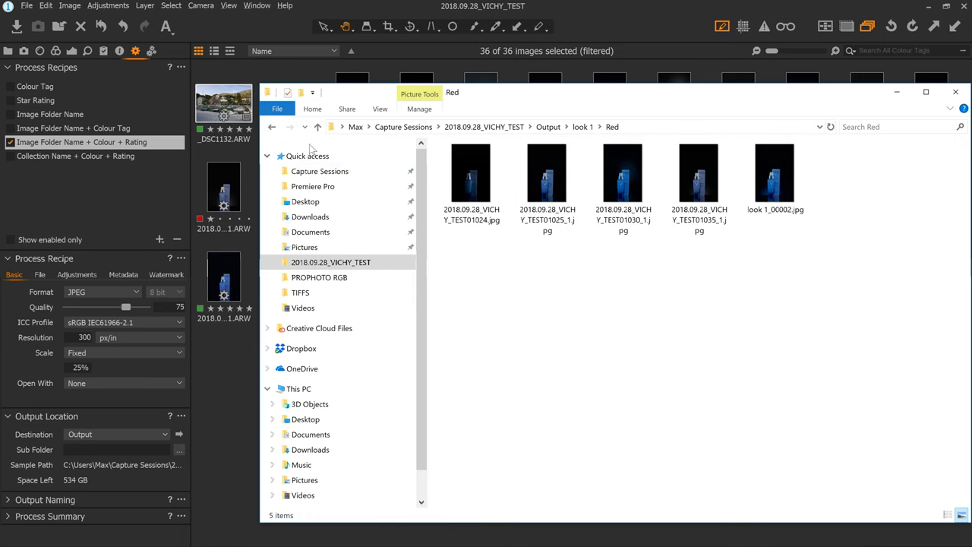
left_click(271, 128)
left_click(272, 127)
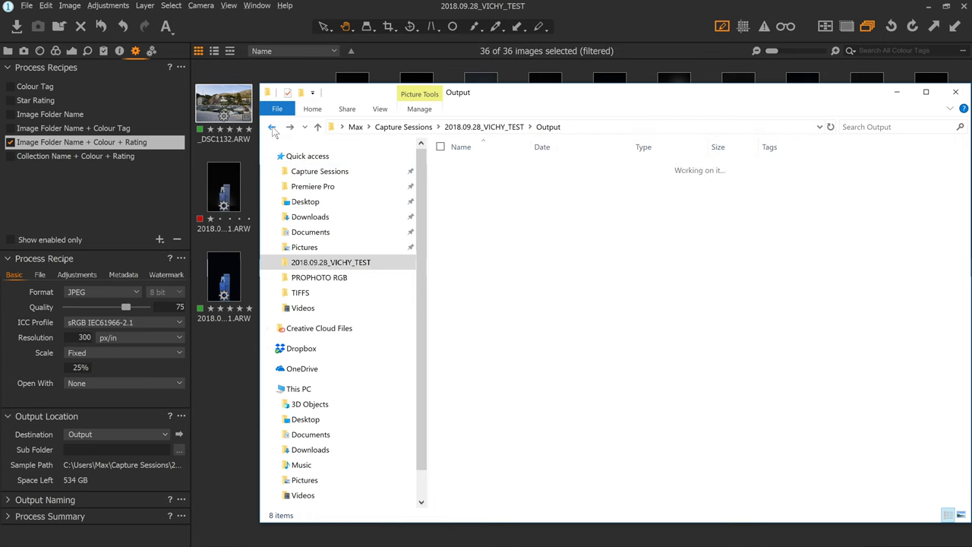
double_click(472, 220)
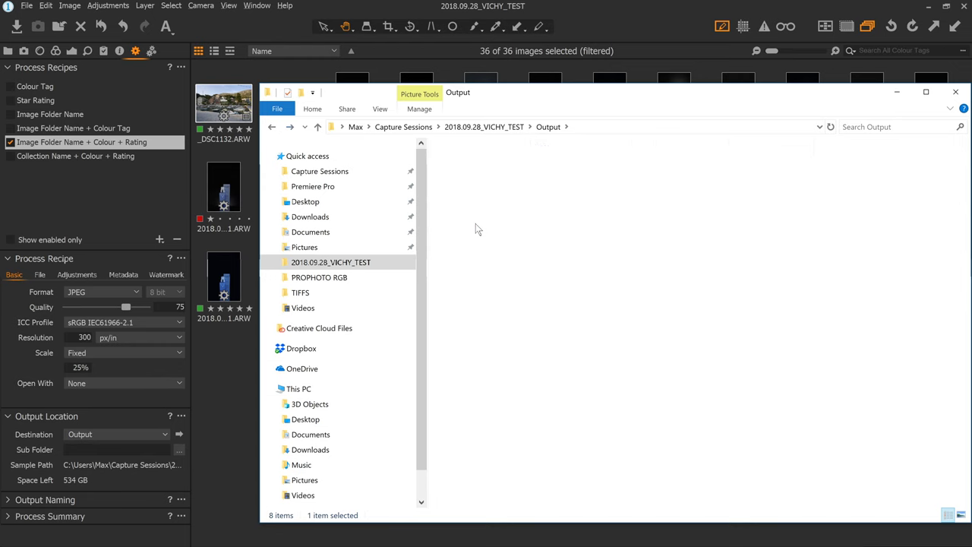
double_click(467, 191)
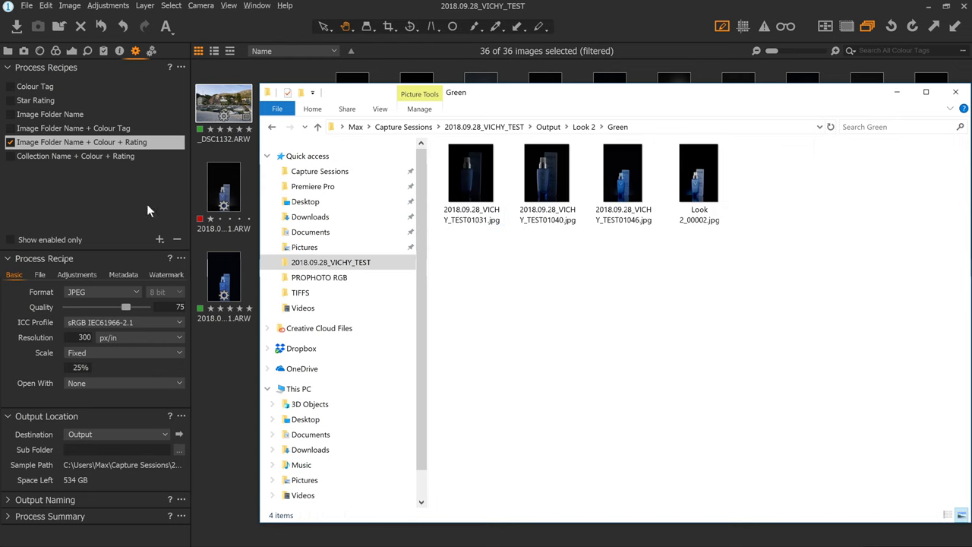
Switch to Capture One and append a backslash and the Rating token to the Image Folder Name + Colour + Rating recipe's sub folder format.
left_click(146, 204)
left_click(39, 274)
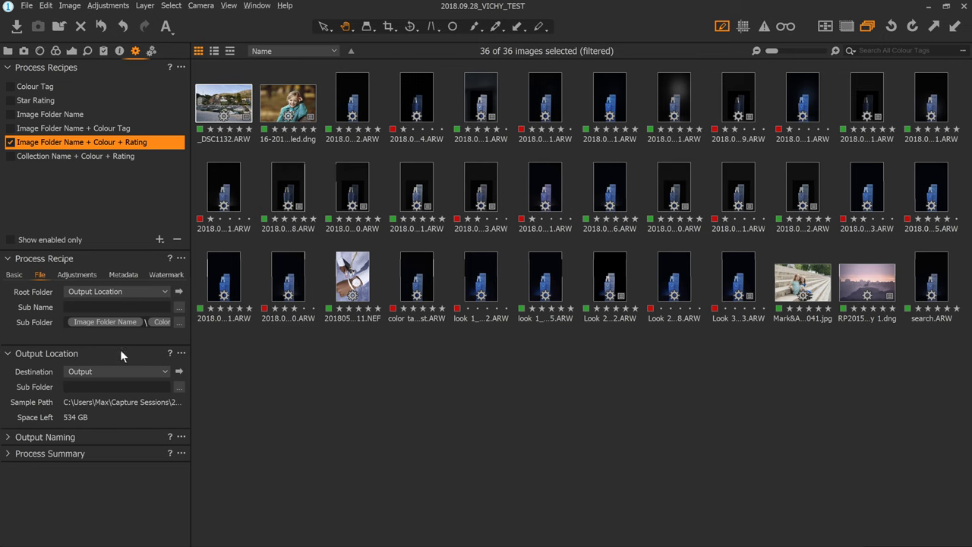
left_click_drag(148, 322, 187, 323)
left_click(179, 321)
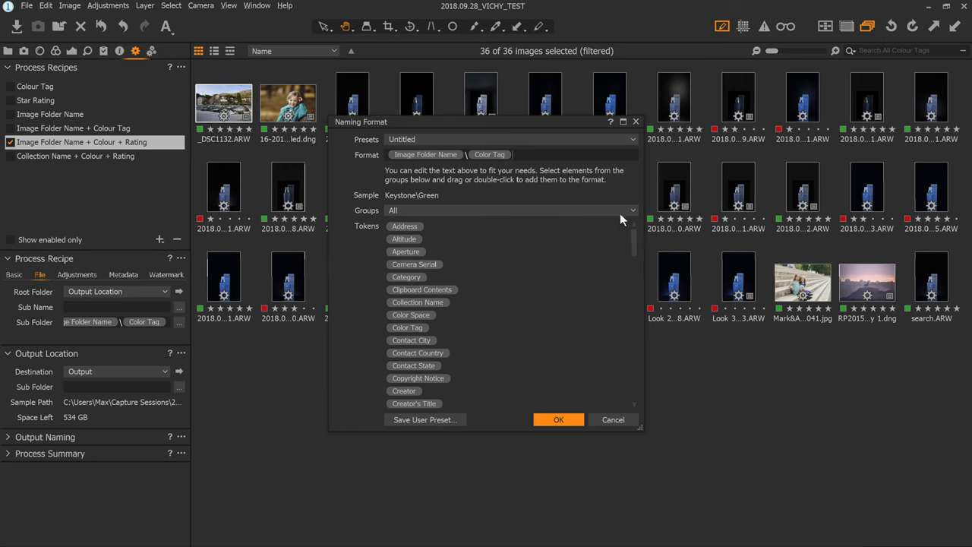
type("\\")
scroll(439, 333, "down", 3)
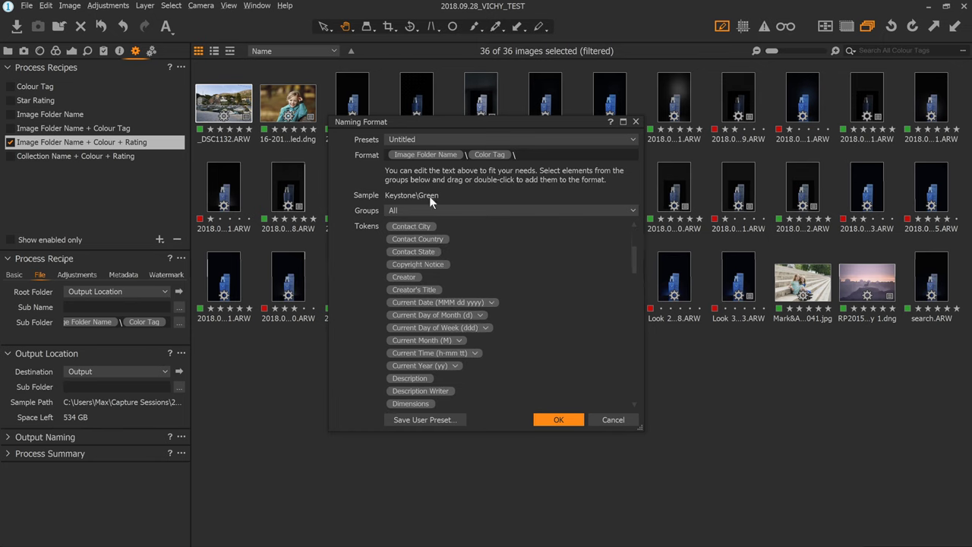
scroll(480, 320, "down", 9)
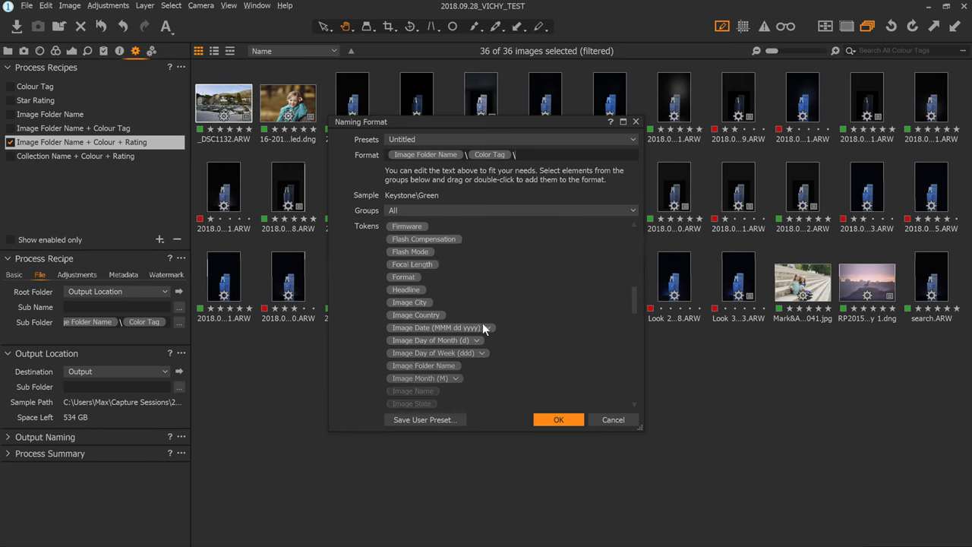
scroll(482, 320, "down", 3)
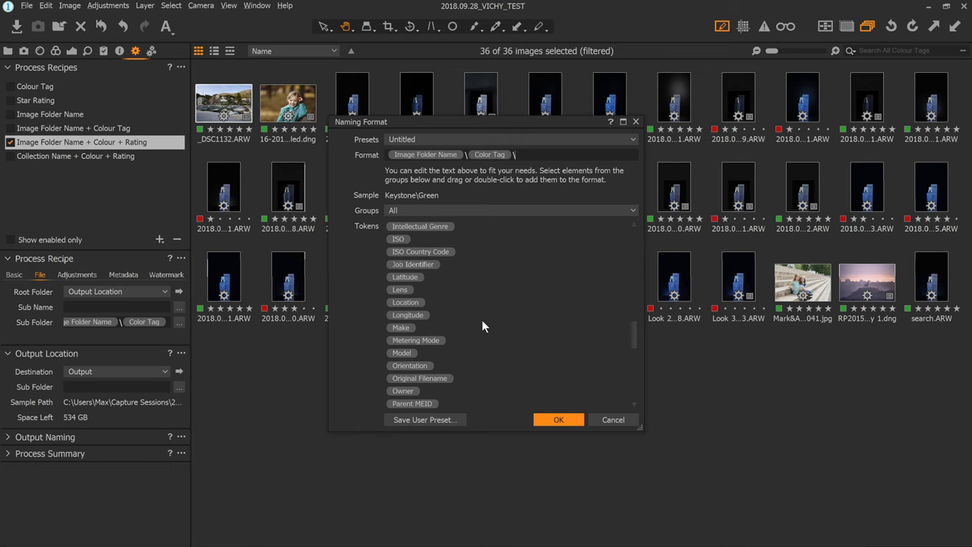
scroll(478, 347, "down", 1)
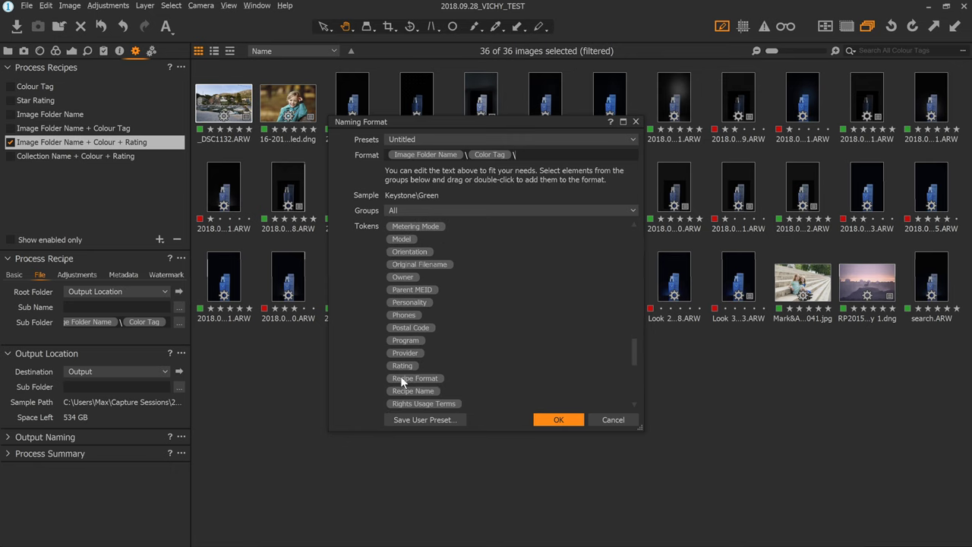
left_click_drag(391, 367, 541, 157)
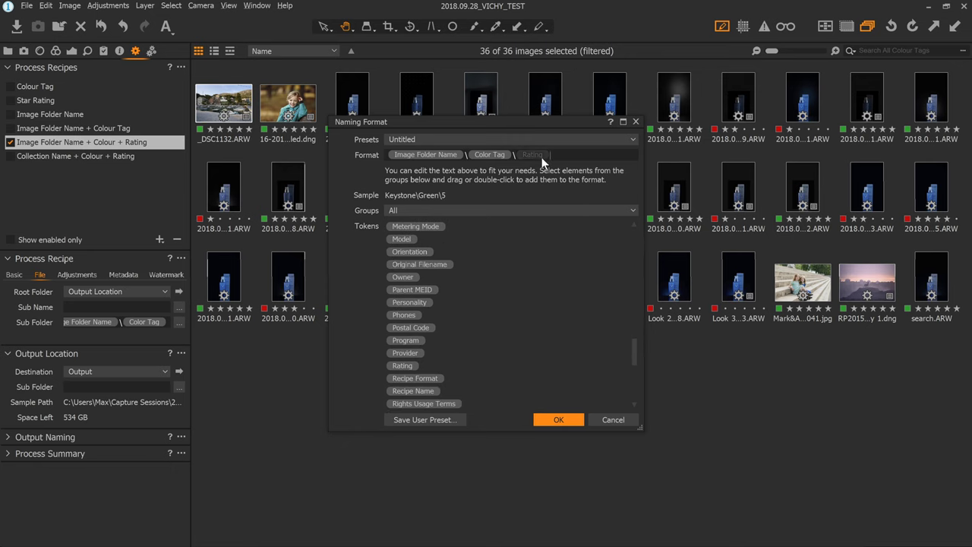
left_click(567, 420)
Switch to File Explorer, go up to the Output folder and delete every exported folder except CaptureOne.
key("alt+Tab")
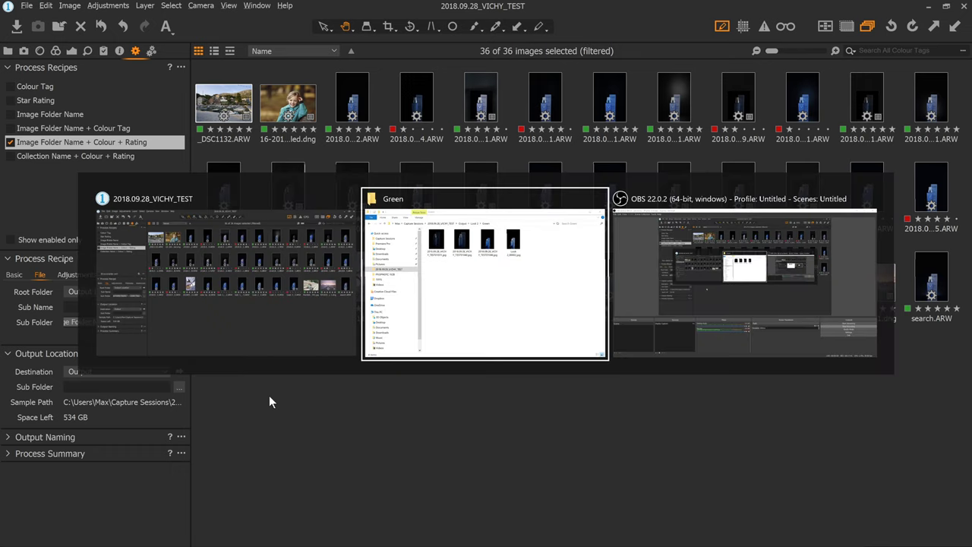
key("alt+Up")
key("alt+Up")
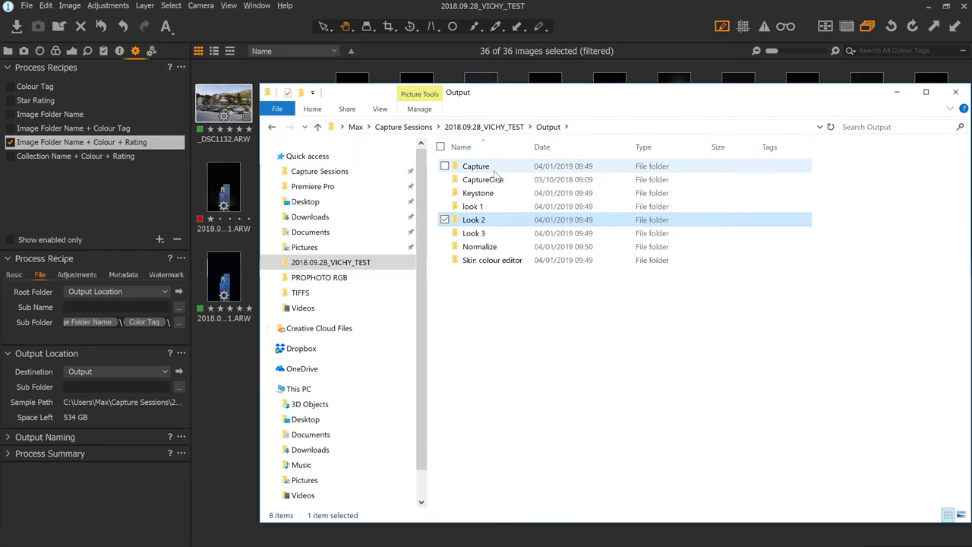
left_click(509, 167)
left_click(480, 193, "ctrl")
left_click(474, 206, "ctrl")
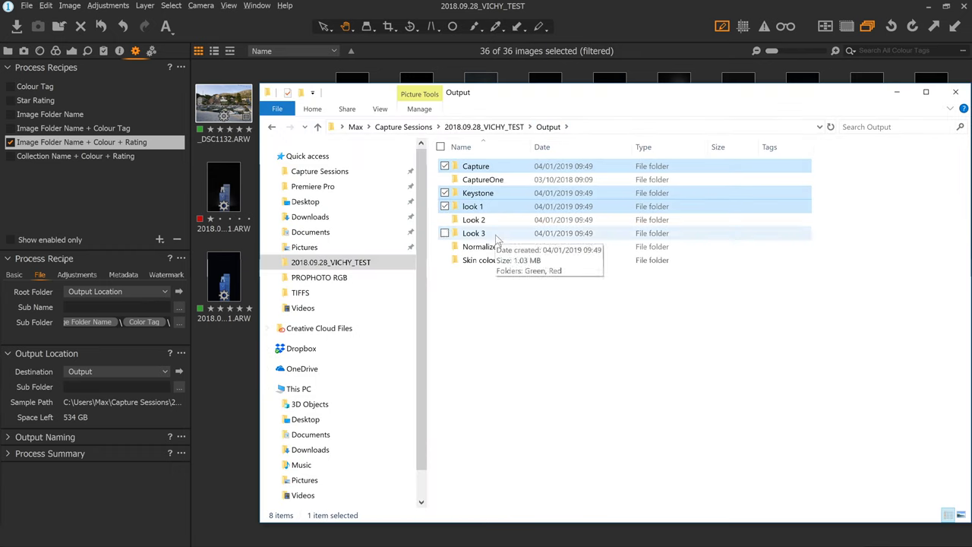
left_click(492, 261)
left_click(478, 193, "shift")
left_click(493, 167, "ctrl")
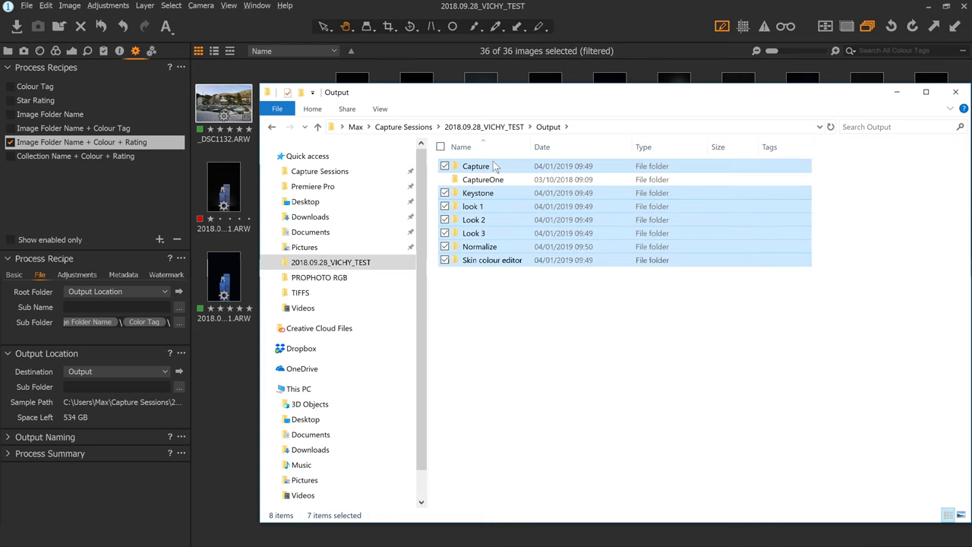
key("Delete")
left_click(590, 290)
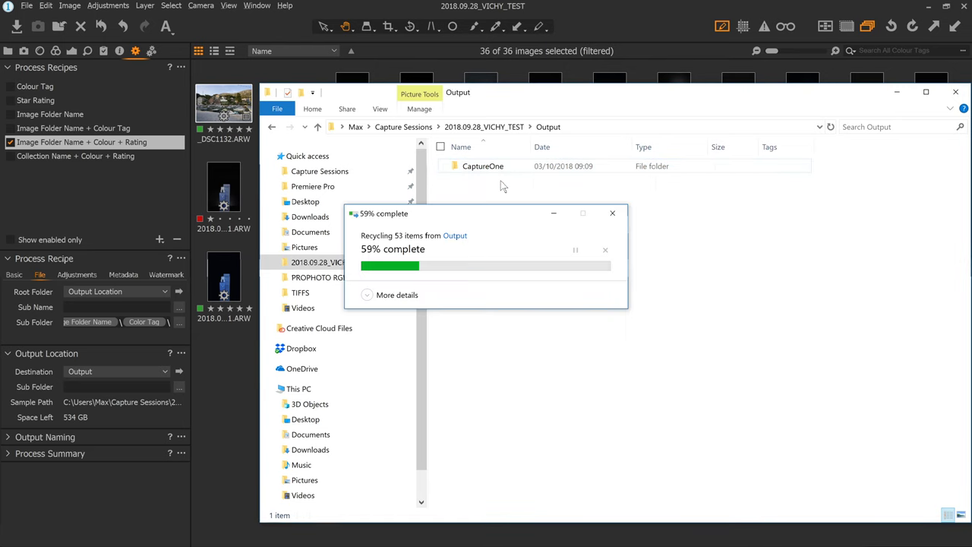
Try to arrange the Output folder window and Capture One side by side with a wider Capture One area.
left_click_drag(640, 105, 586, 76)
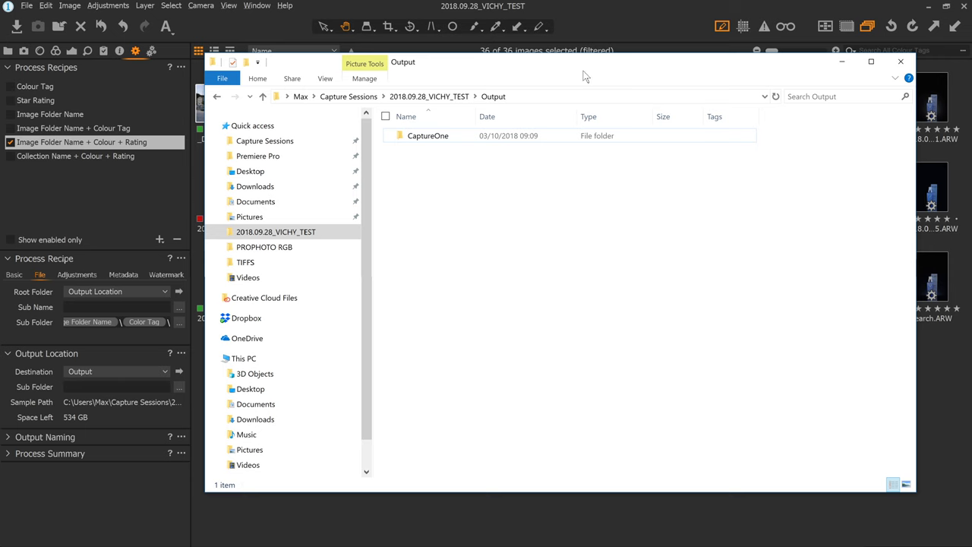
key("super+Right")
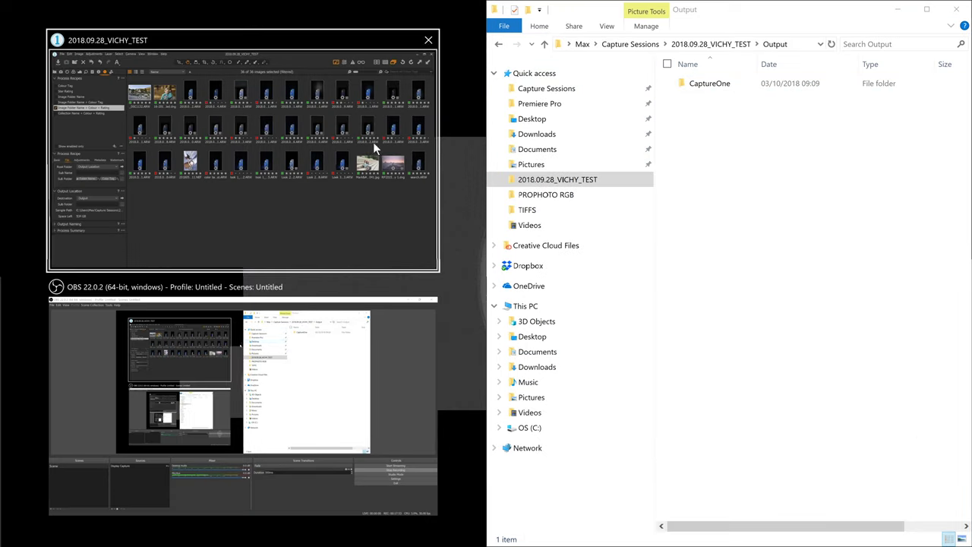
left_click(373, 142)
left_click_drag(489, 189, 760, 171)
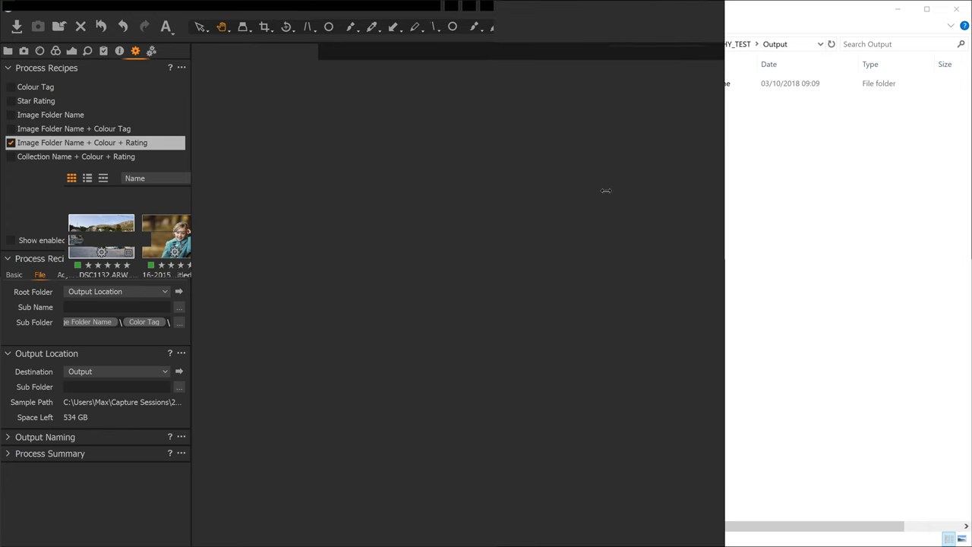
left_click_drag(605, 191, 570, 186)
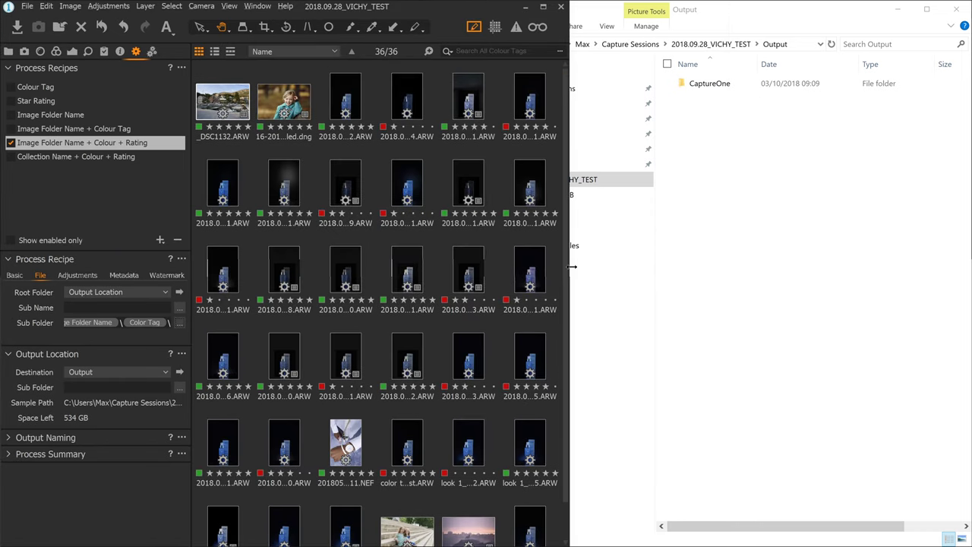
left_click(572, 329)
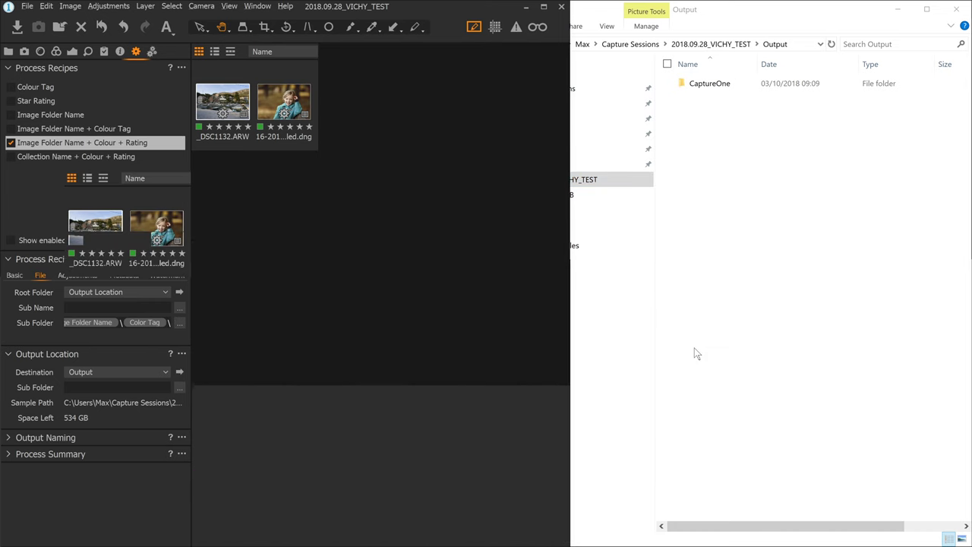
left_click_drag(695, 353, 691, 351)
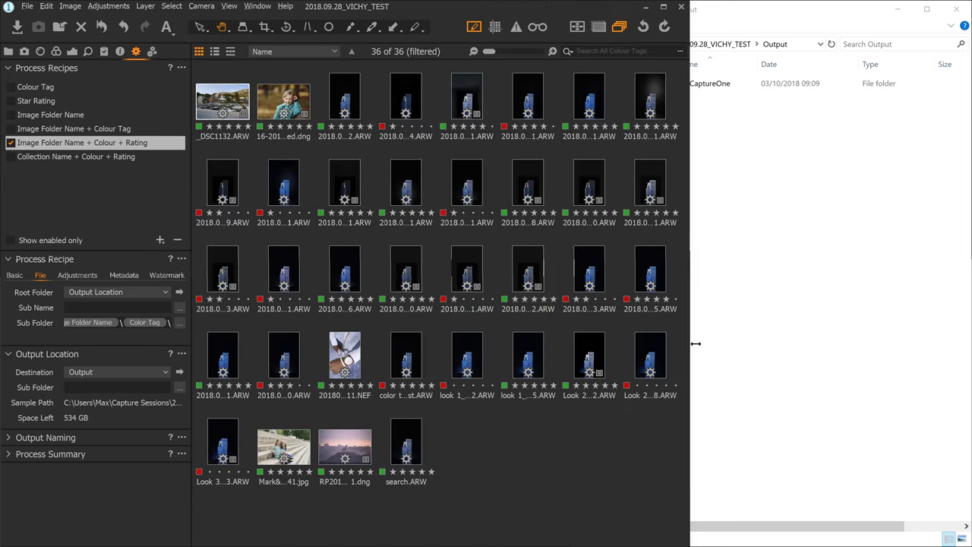
left_click_drag(695, 24, 928, 28)
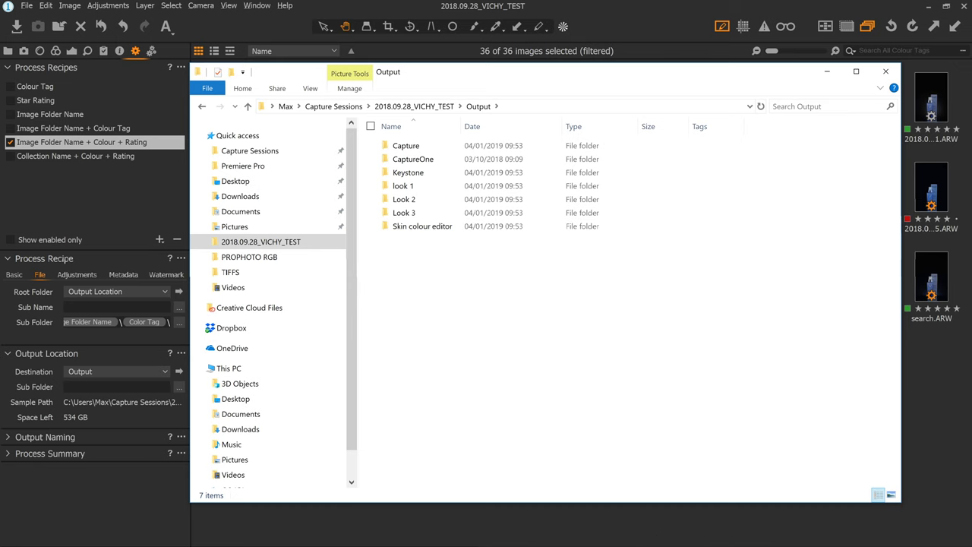
key("alt+Tab")
key("alt+Tab")
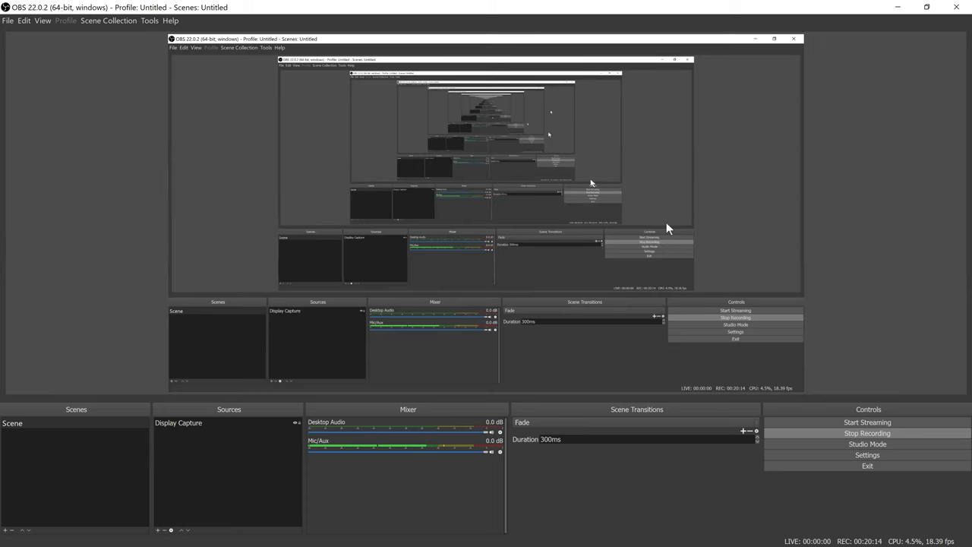
left_click(910, 11)
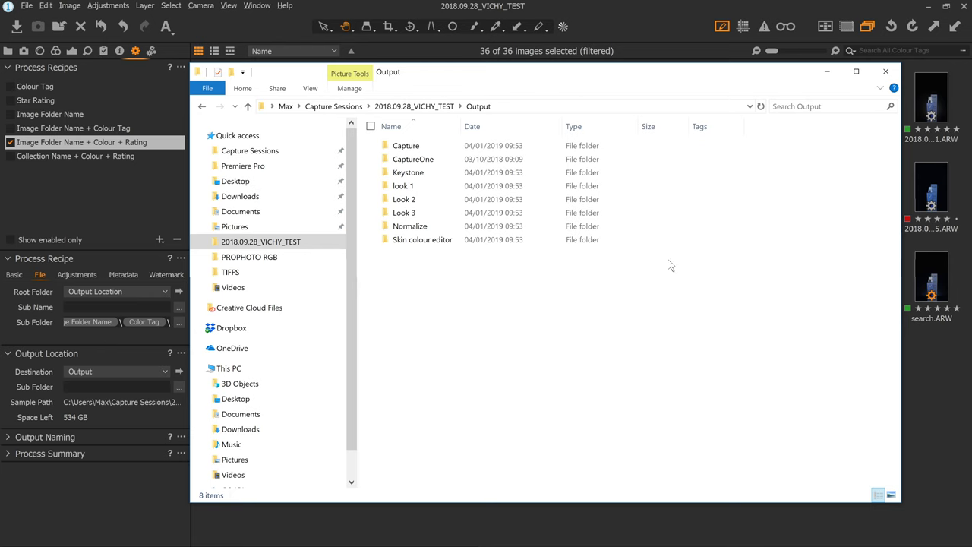
Inspect the rating folder structure inside look 1's Green folder, and return to the Output folder.
left_click_drag(757, 74, 764, 55)
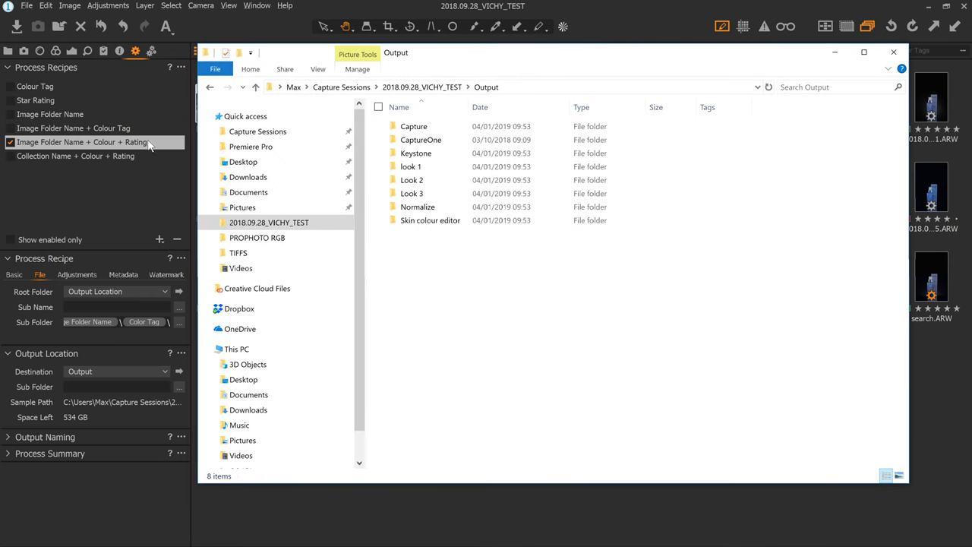
double_click(436, 174)
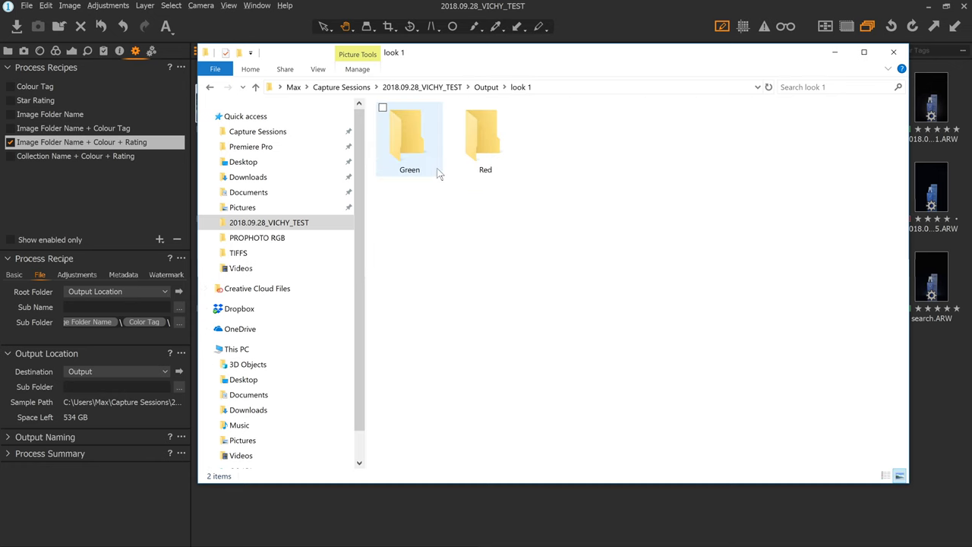
double_click(410, 152)
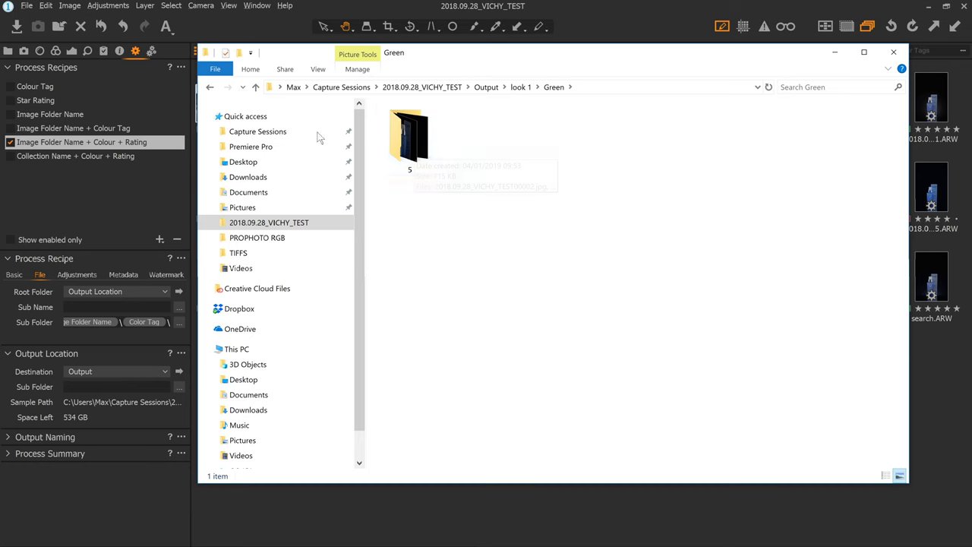
left_click(210, 87)
left_click(209, 87)
Inspect the rating subfolders inside Look 2's Green and Red folders, including the contents of Red's 2 folder.
double_click(410, 182)
double_click(413, 139)
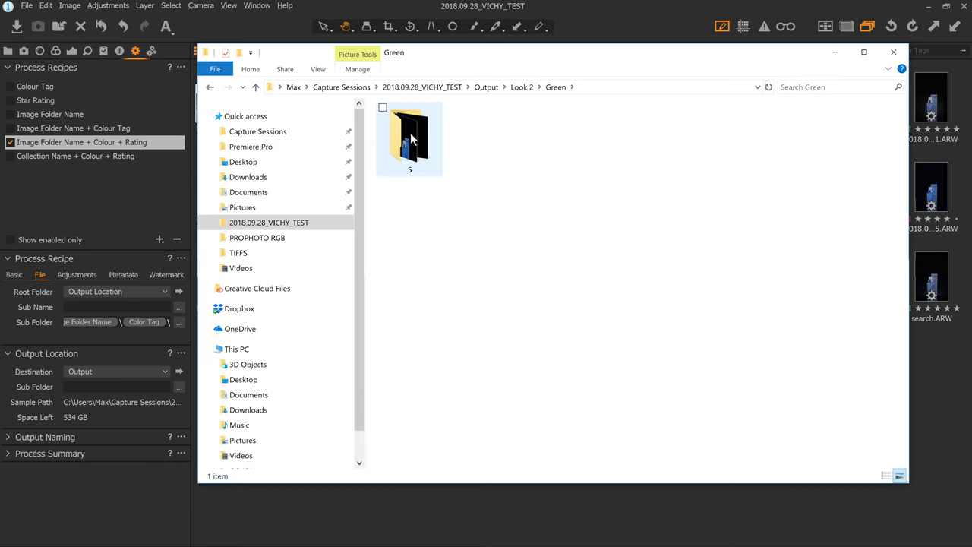
left_click(210, 88)
left_click(474, 145)
double_click(475, 144)
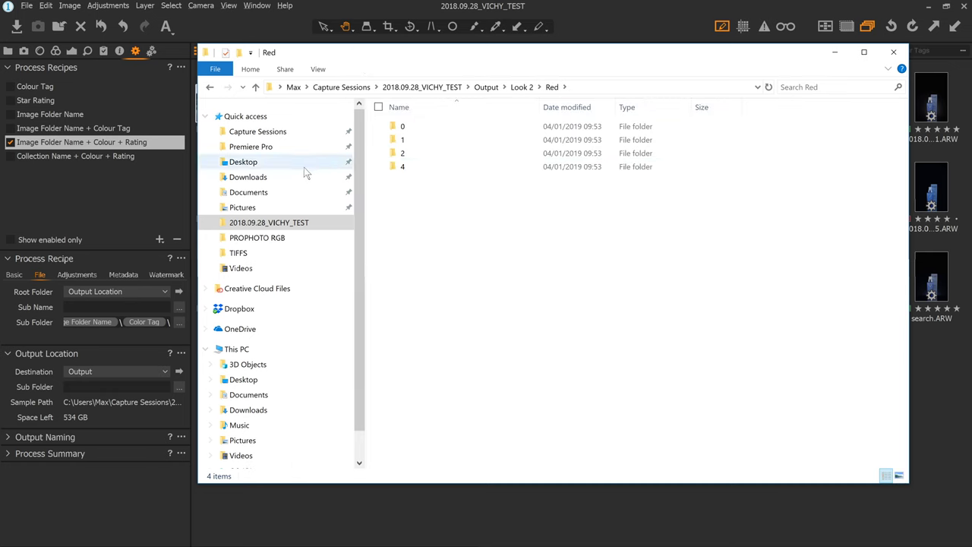
double_click(459, 156)
left_click(210, 87)
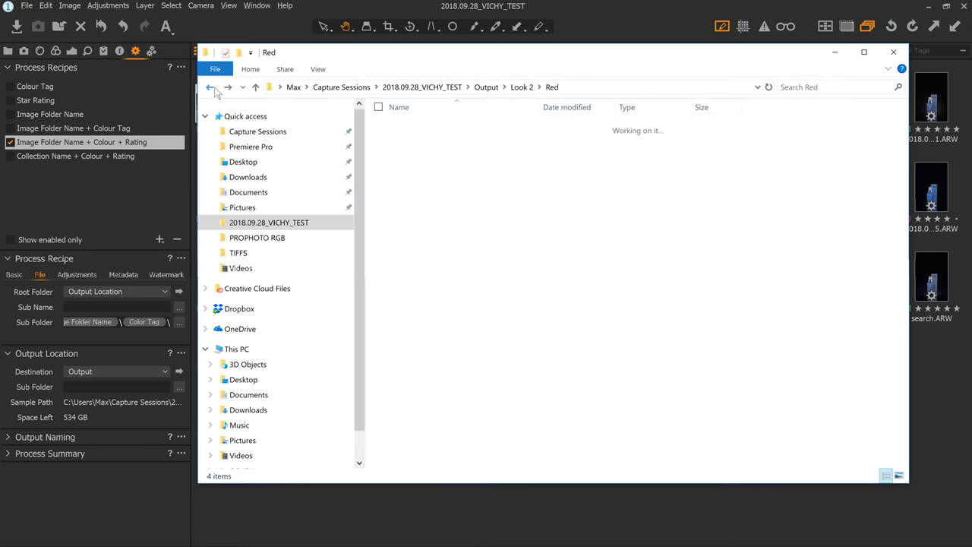
left_click(209, 86)
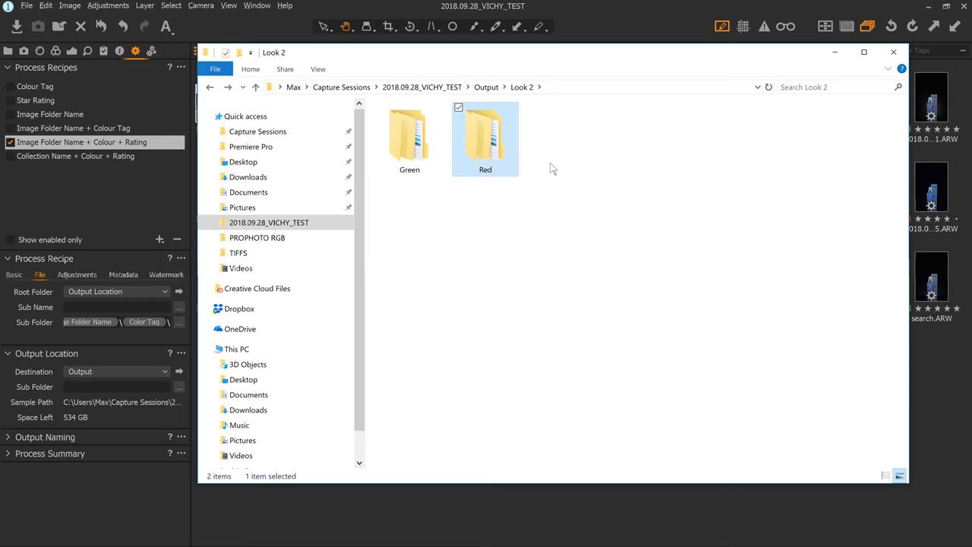
Show the session library in Capture One, and switch to File Explorer to view the session's Capture folder.
left_click(152, 198)
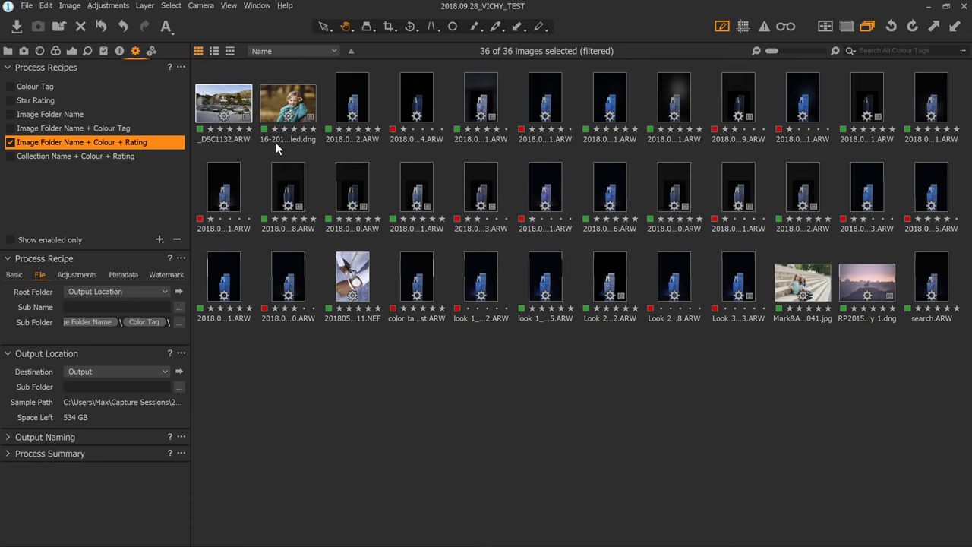
left_click(9, 50)
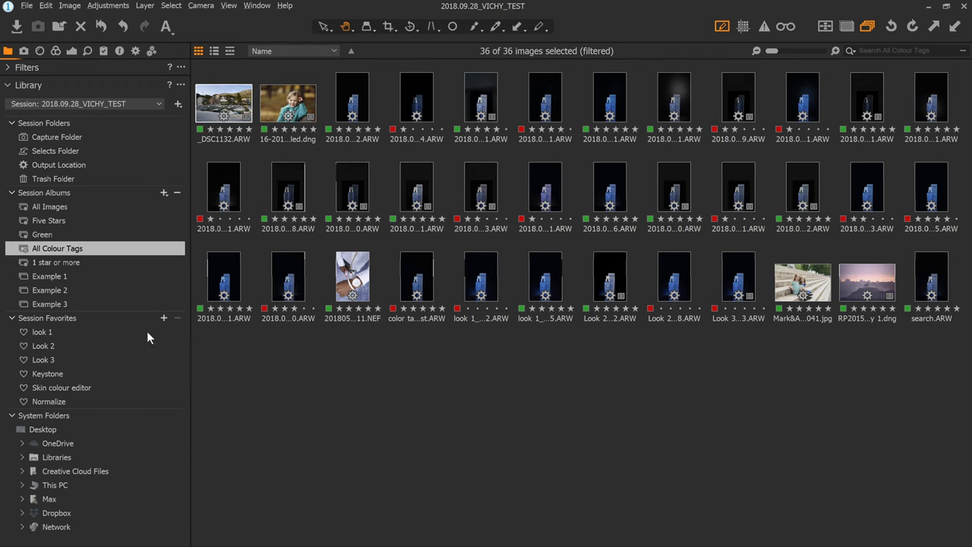
key("alt+Tab")
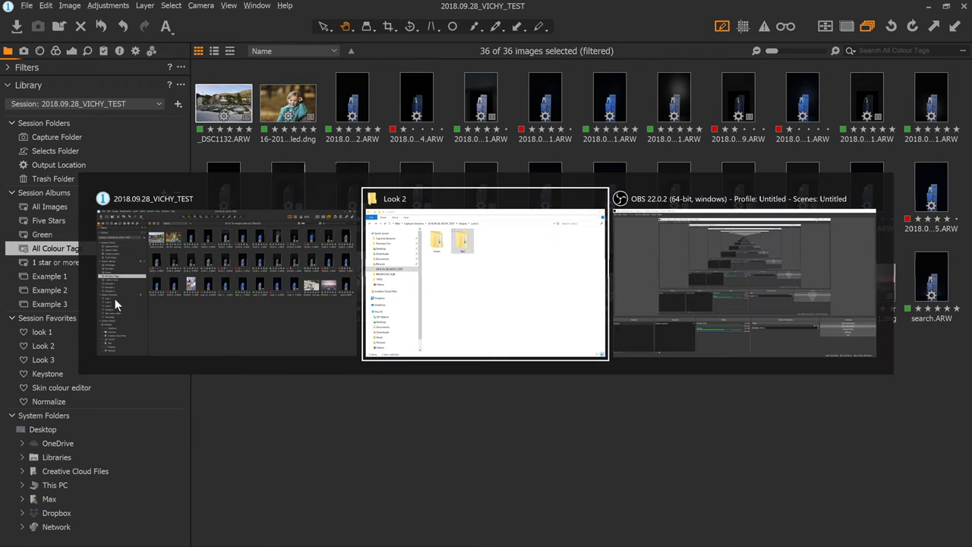
left_click(410, 86)
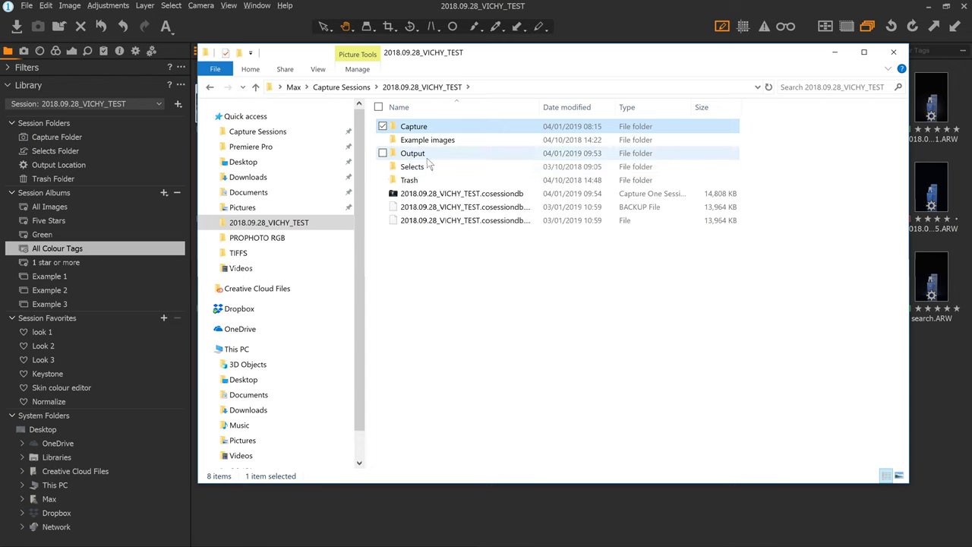
double_click(429, 130)
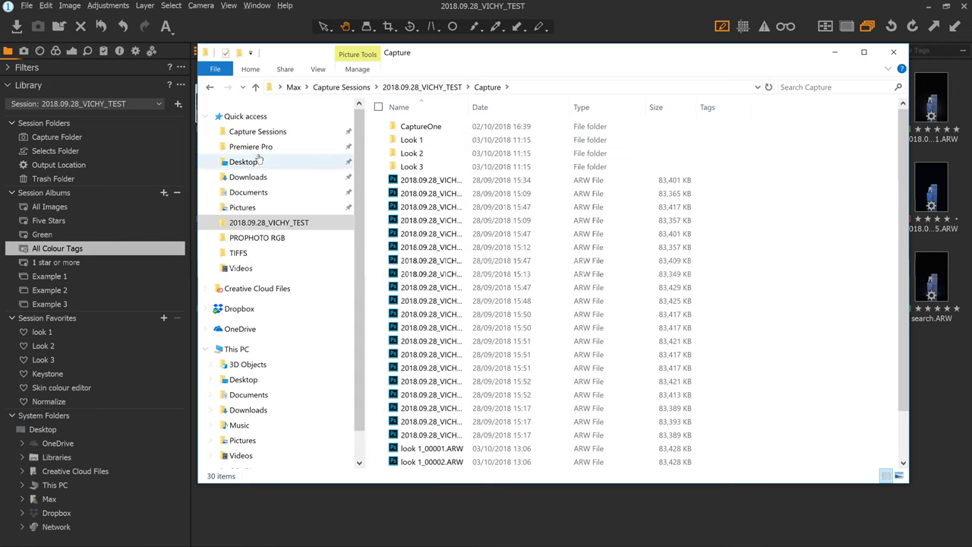
Return to Capture One and open the Example 2 session album.
left_click(141, 211)
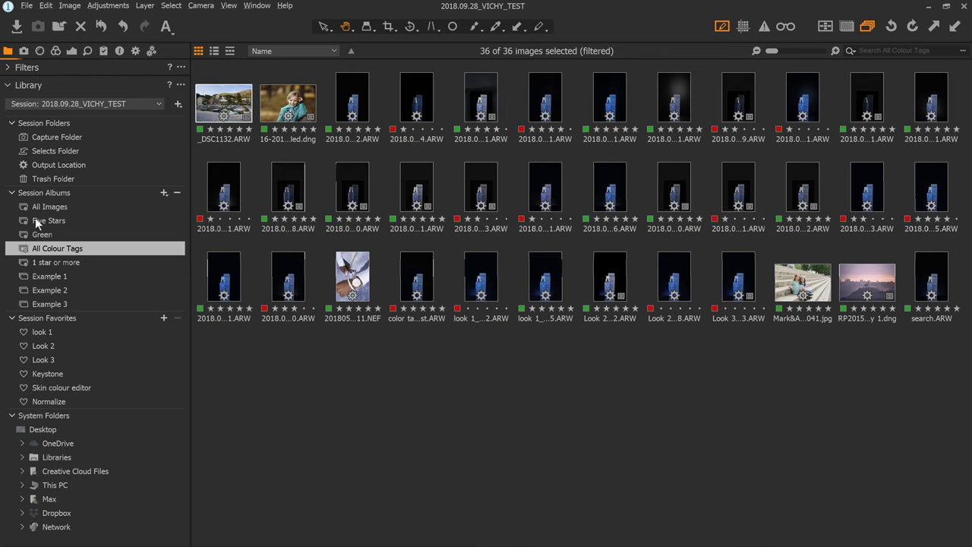
left_click(67, 290)
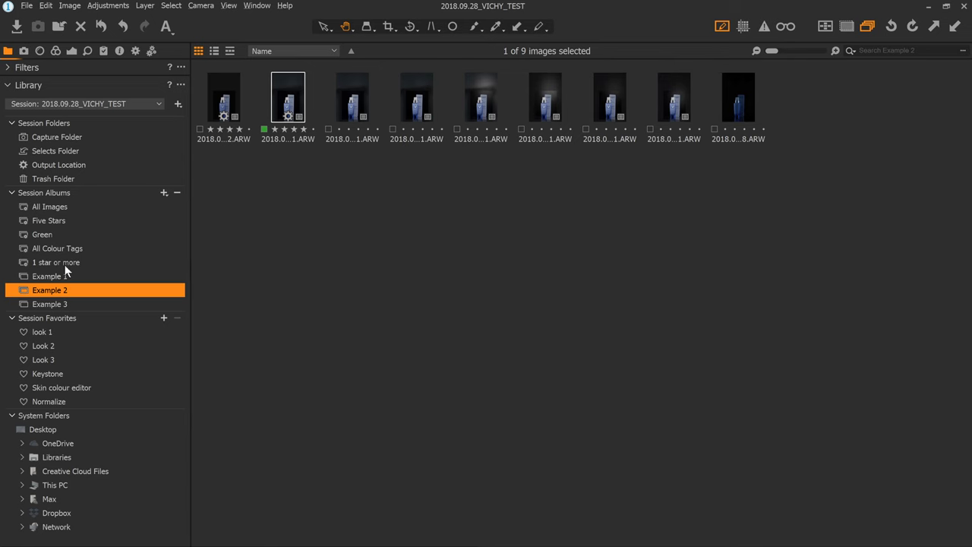
Go through the All Colour Tags album to the Example 1 session album and select its second image.
left_click(66, 264)
left_click(107, 249)
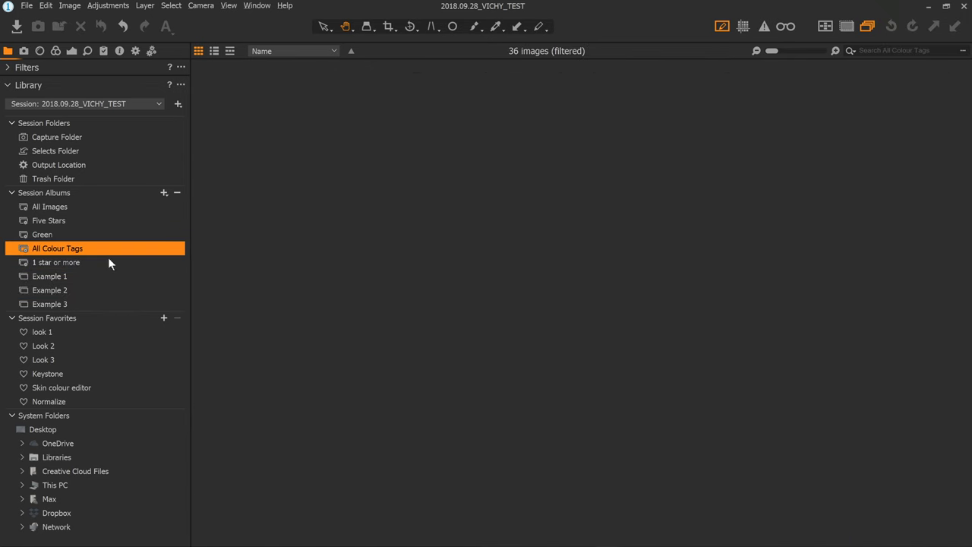
left_click(70, 277)
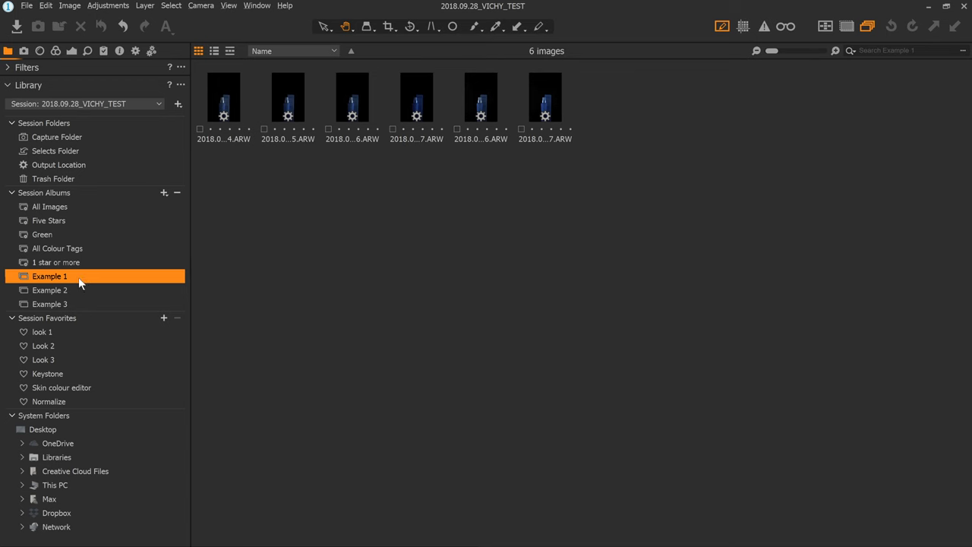
left_click(292, 108)
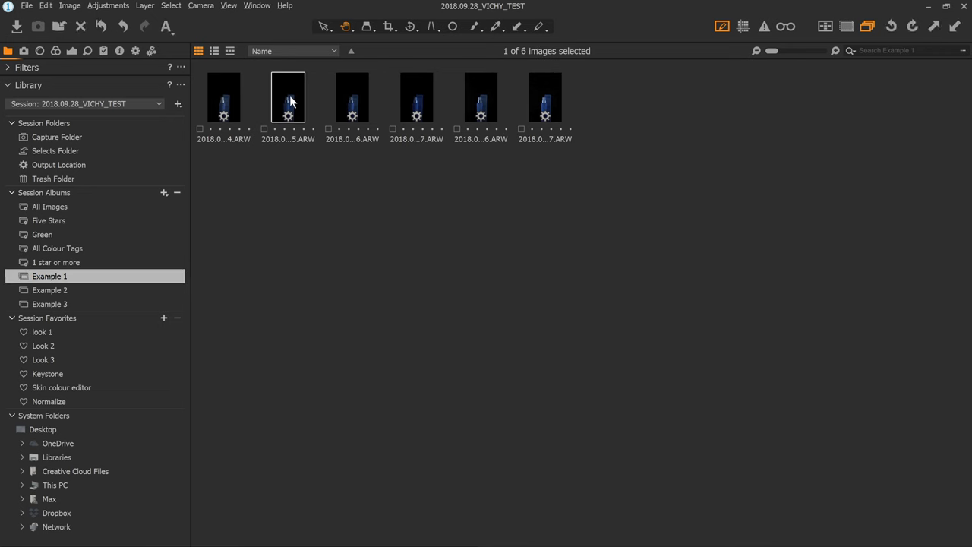
Check the Image Folder Name + Colour + Rating recipe, view the session's Capture Folder, and reopen the Example 1 album.
left_click(134, 51)
mouse_move(54, 150)
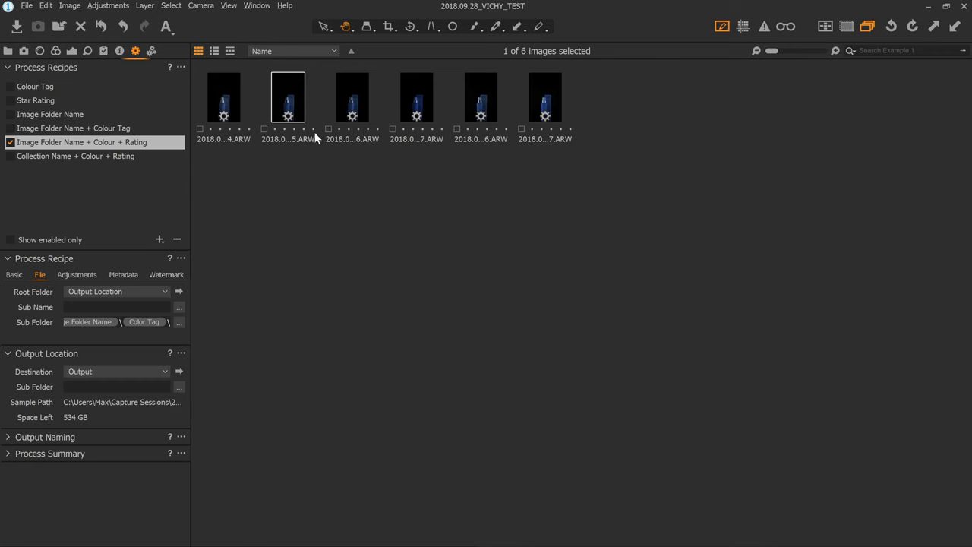
left_click(7, 51)
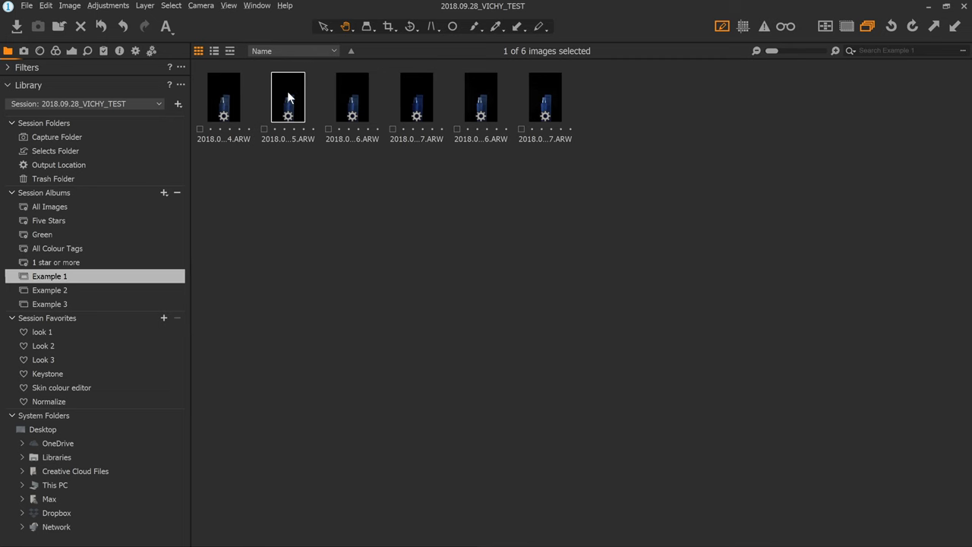
left_click(69, 137)
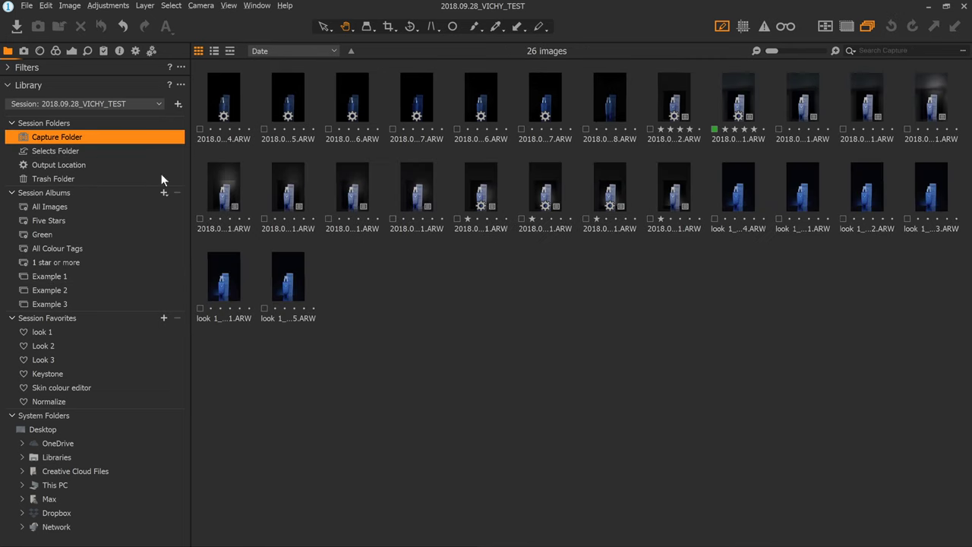
left_click(65, 277)
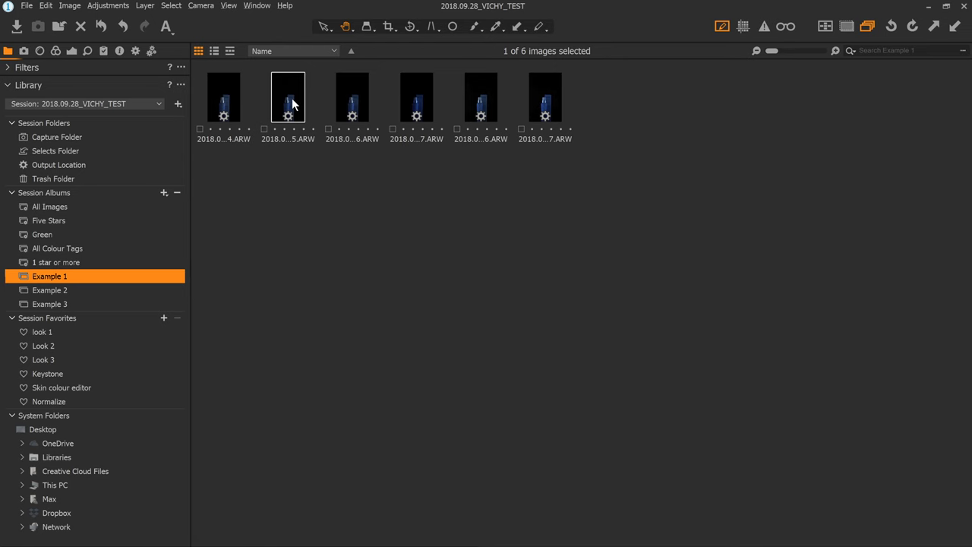
Switch to File Explorer, delete every folder in the session's Output folder except CaptureOne, and return to Capture One.
key("alt+Tab")
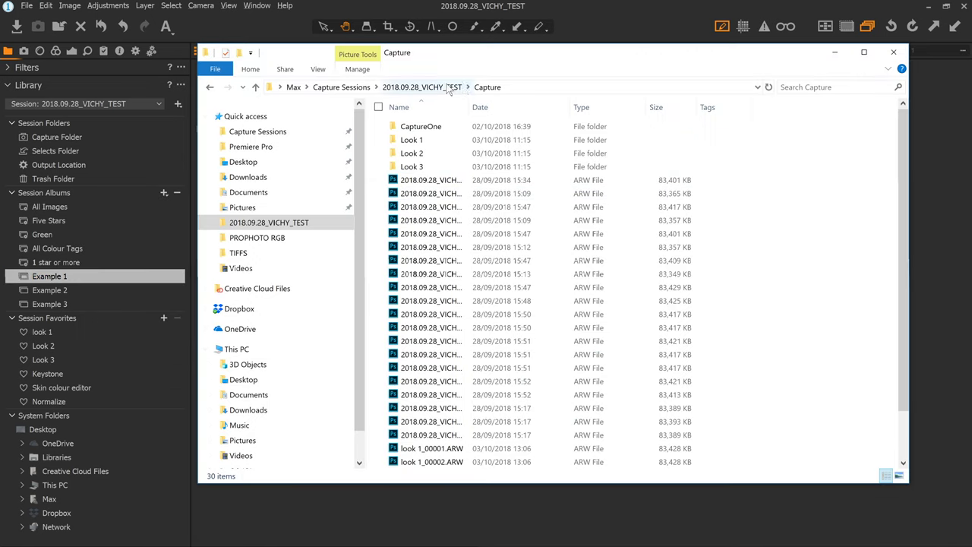
left_click(448, 87)
double_click(410, 153)
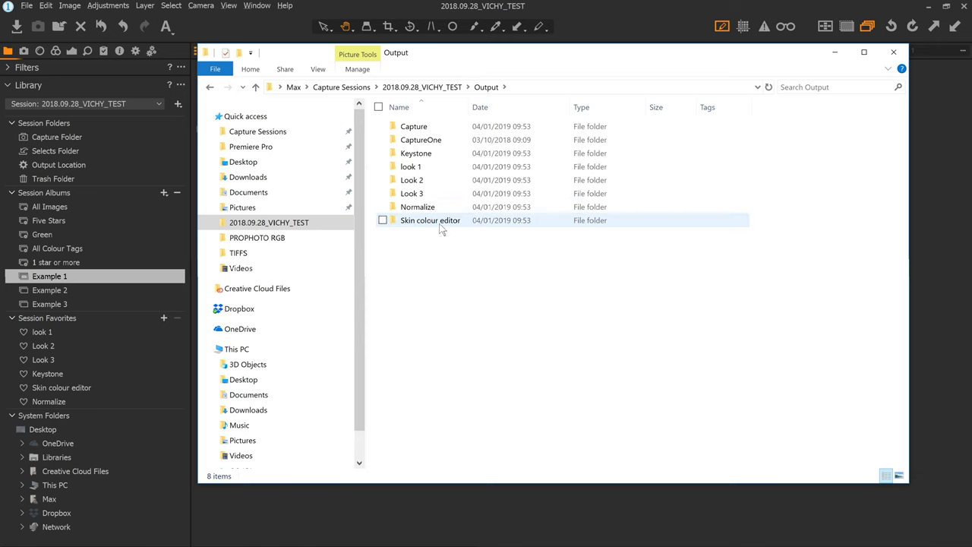
left_click(440, 222)
left_click(429, 153, "shift")
left_click(437, 127, "ctrl")
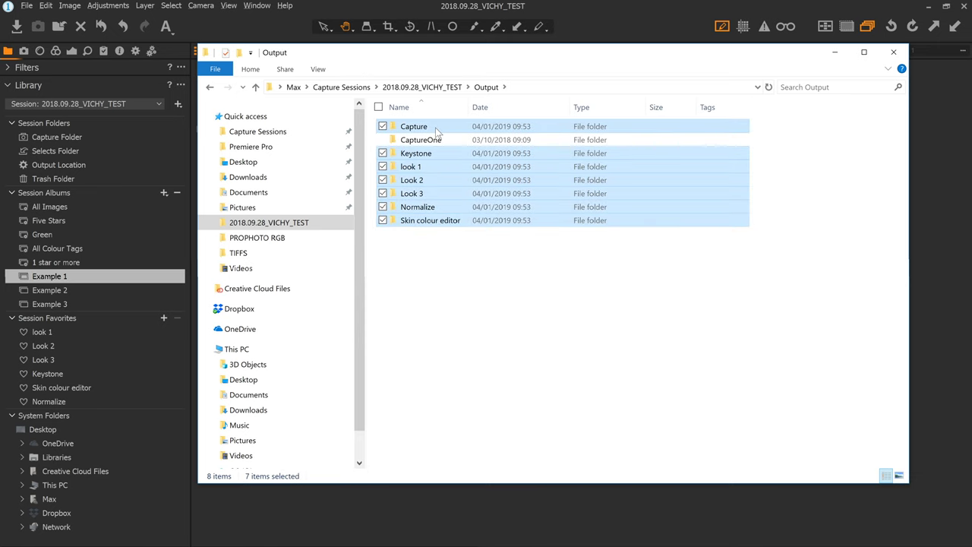
key("Delete")
key("Return")
left_click(581, 14)
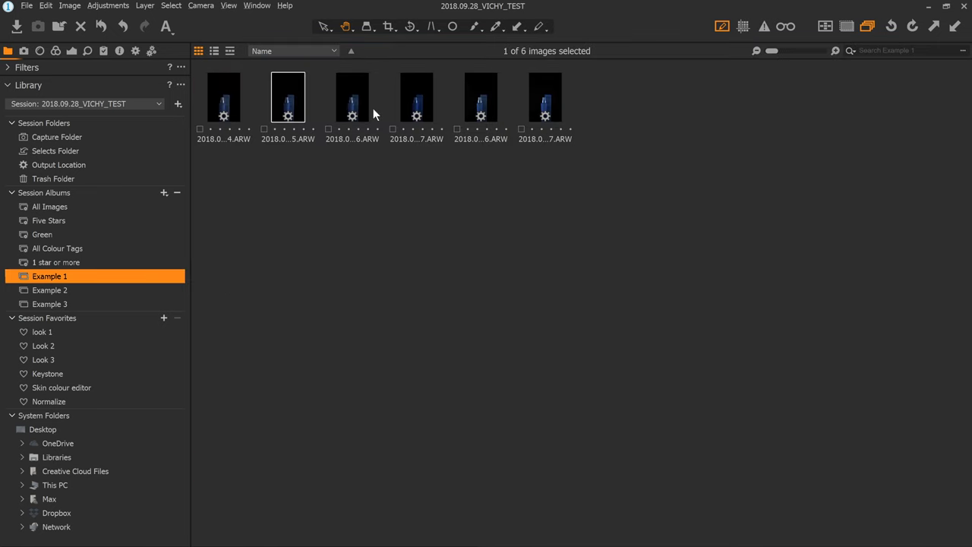
Process the second image of the Example 1 album with the Image Folder Name + Colour + Rating recipe.
left_click(304, 236)
left_click(286, 104)
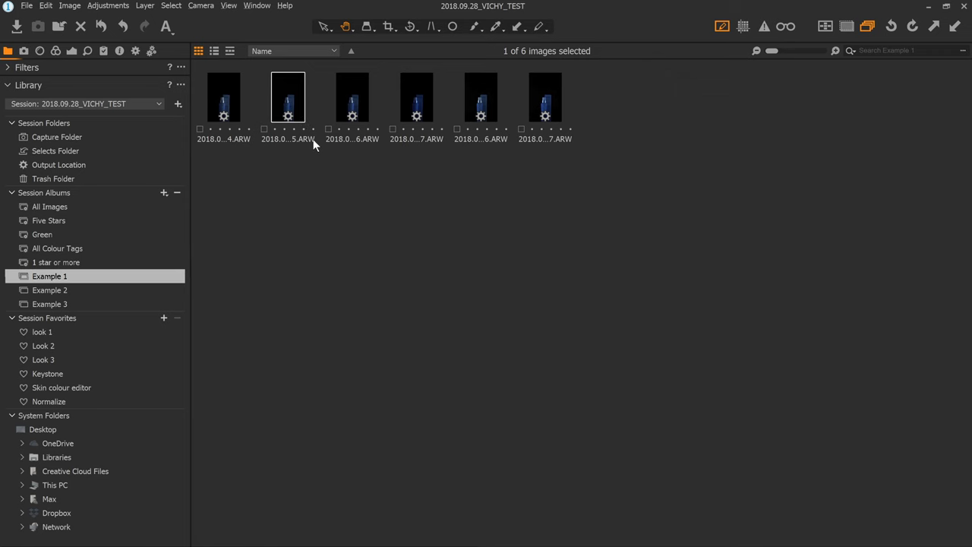
left_click(135, 51)
mouse_move(53, 145)
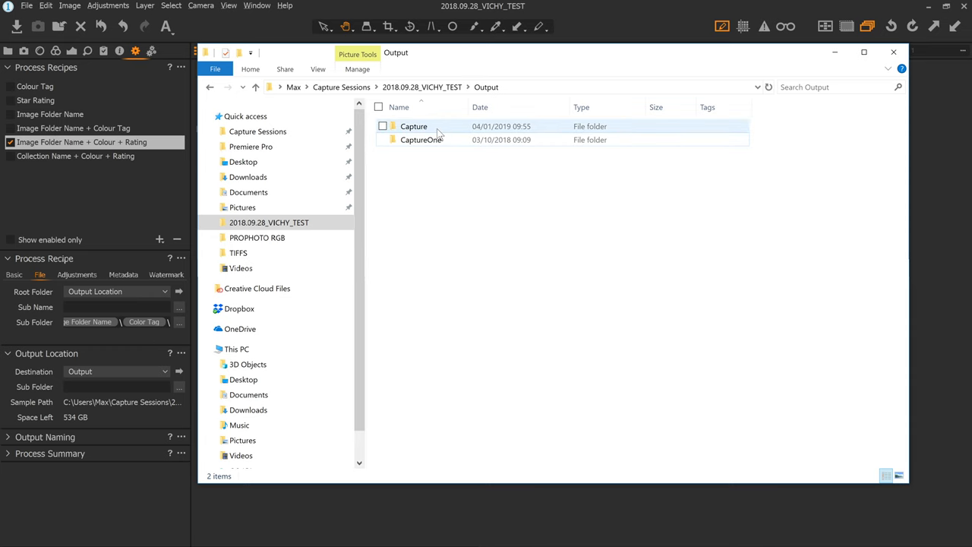
Inspect the nested Capture, None and 0 folders holding the exported image in File Explorer, and return to the Output folder.
left_click(8, 51)
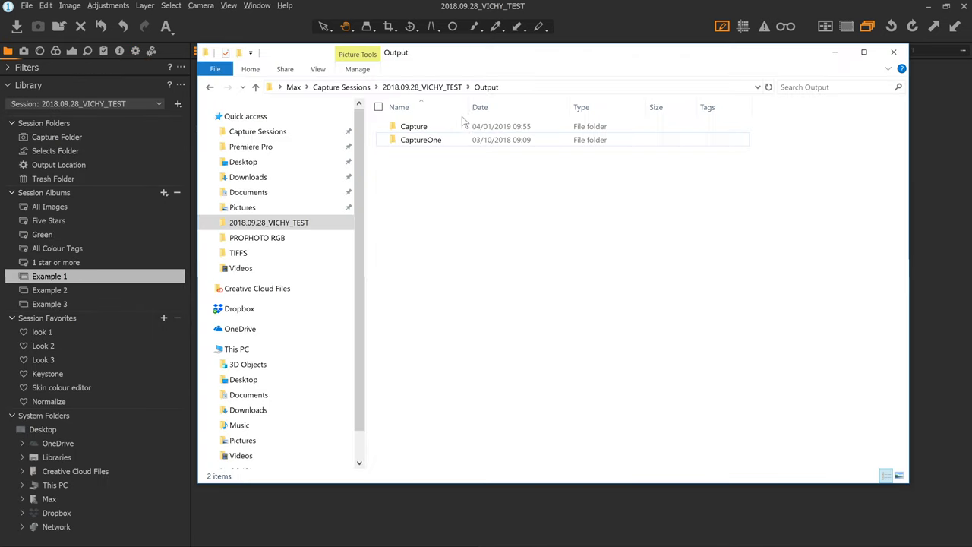
key("alt+Tab")
double_click(429, 127)
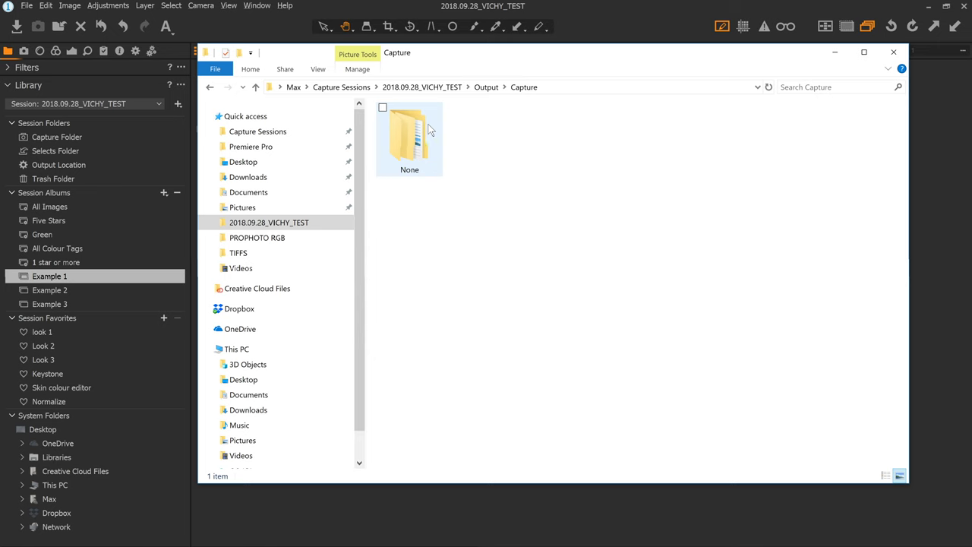
double_click(416, 142)
left_click_drag(445, 57, 444, 244)
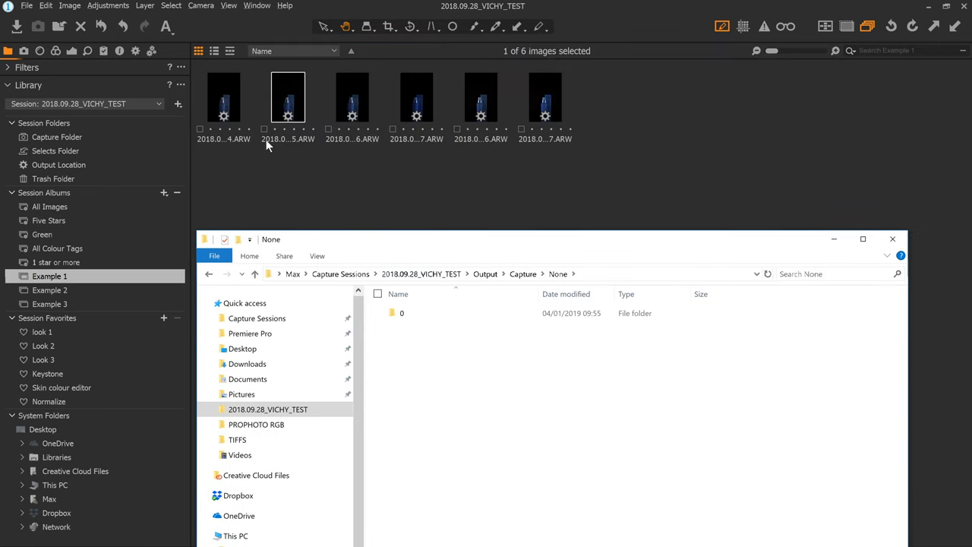
double_click(437, 317)
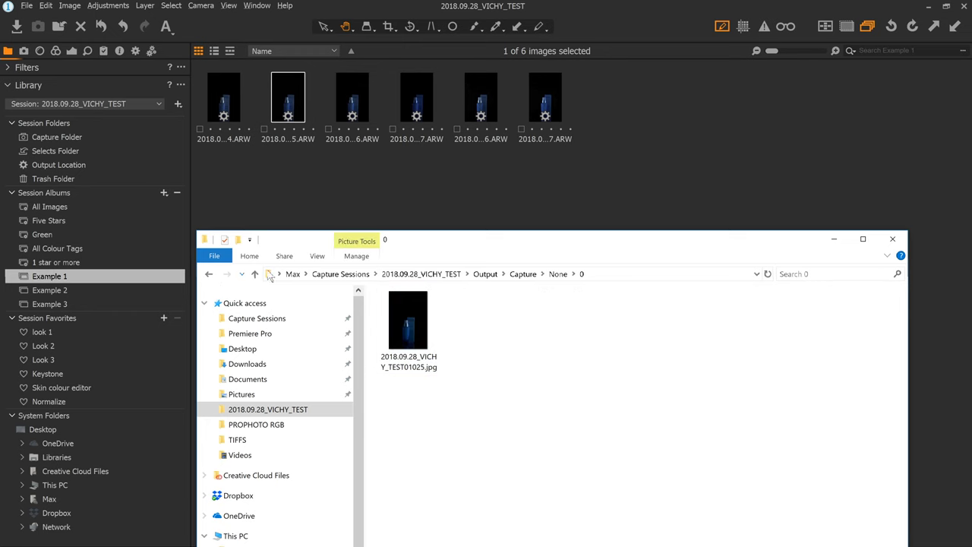
left_click(210, 275)
left_click(210, 275)
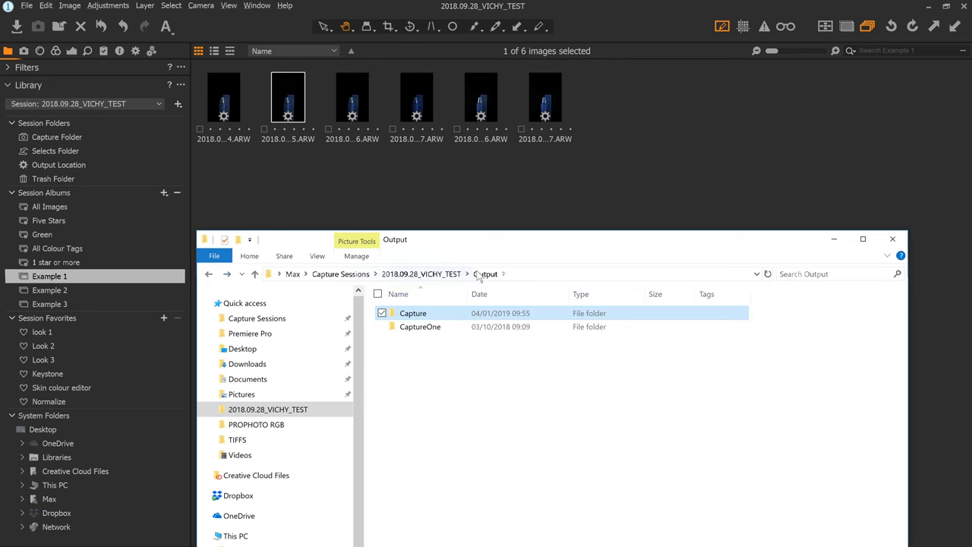
Delete the Capture folder from the session's Output folder and return to Capture One.
left_click_drag(481, 242, 475, 168)
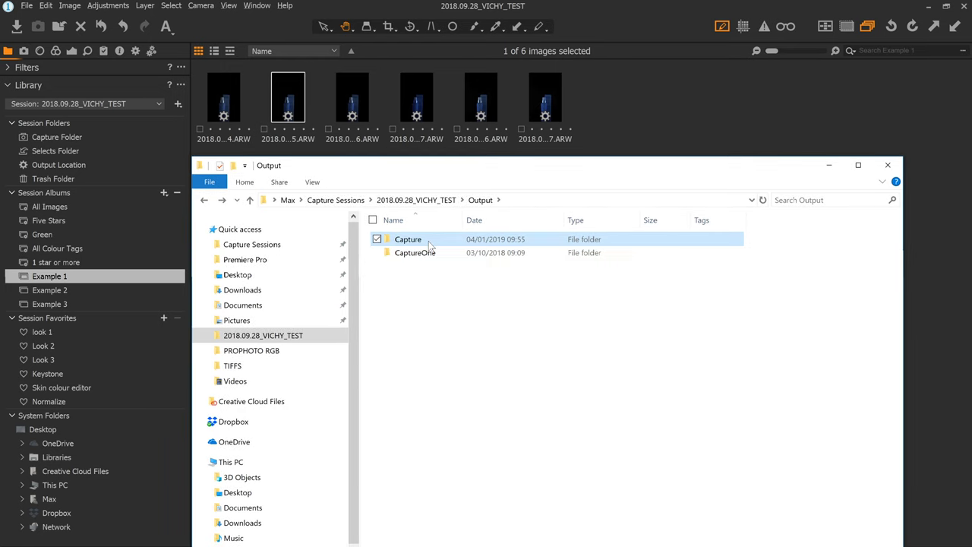
key("Delete")
left_click(595, 21)
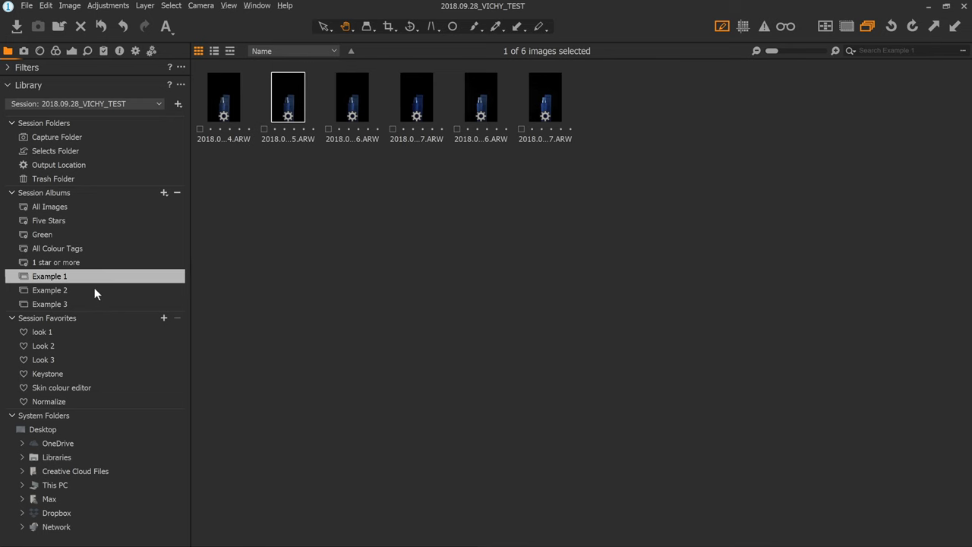
Enable only the Collection Name + Colour + Rating recipe and process the second image of the Example 1 album with it.
left_click(135, 51)
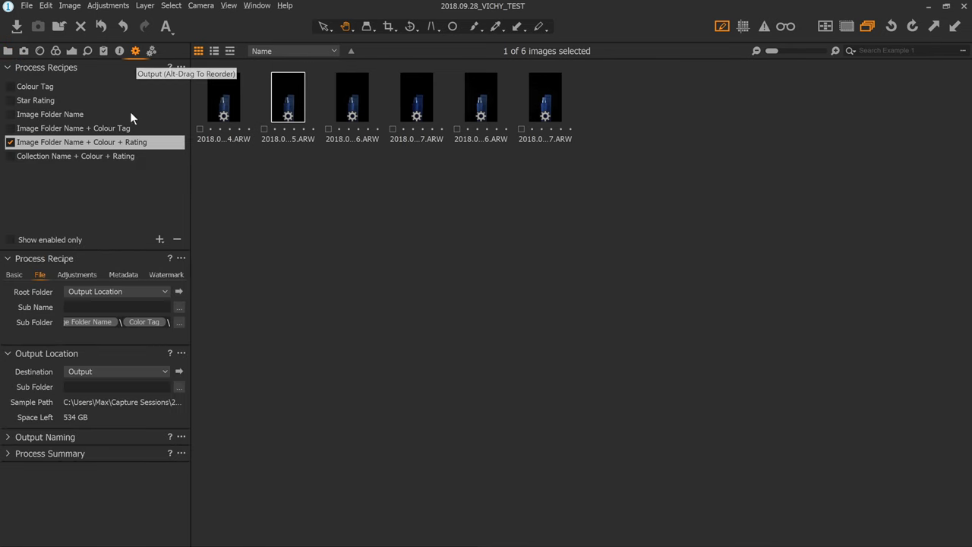
left_click(10, 142)
left_click(28, 157)
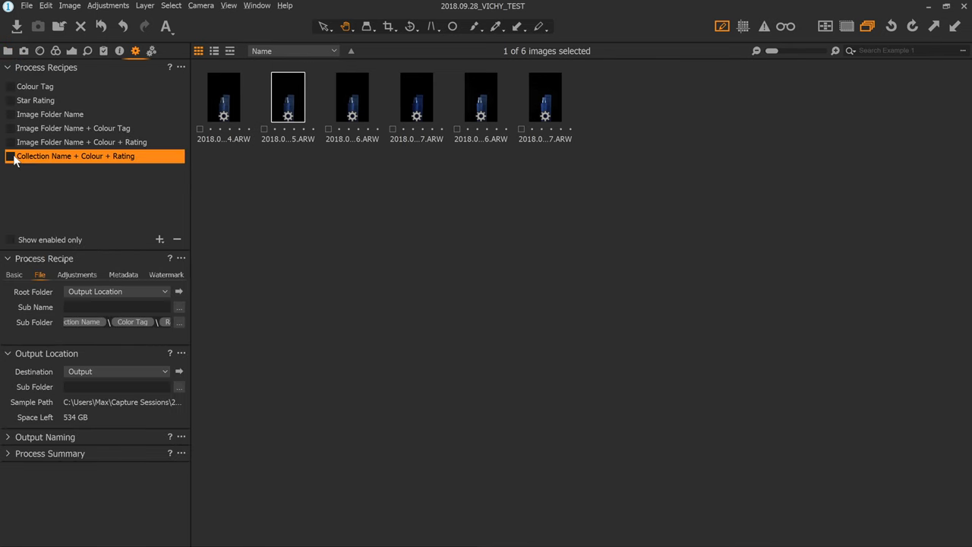
left_click(11, 157)
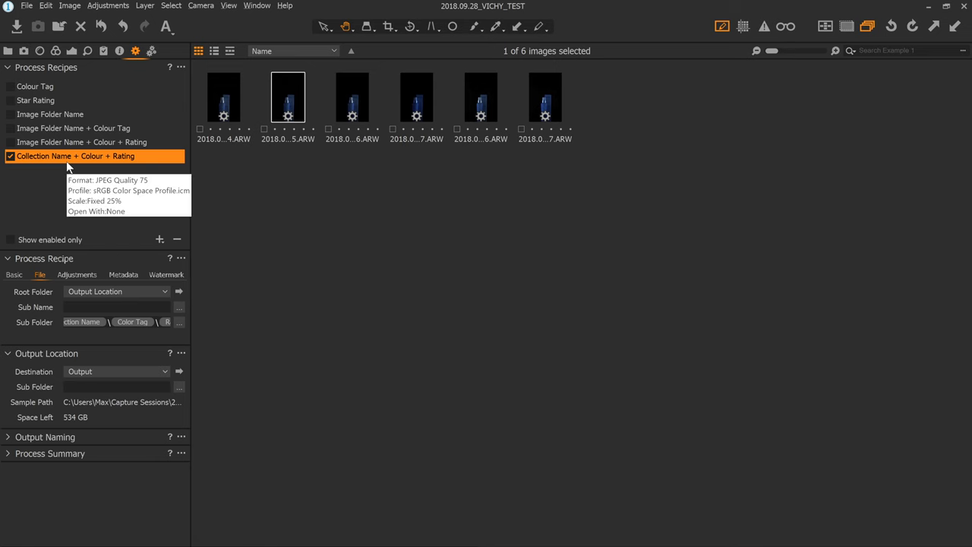
left_click(291, 92)
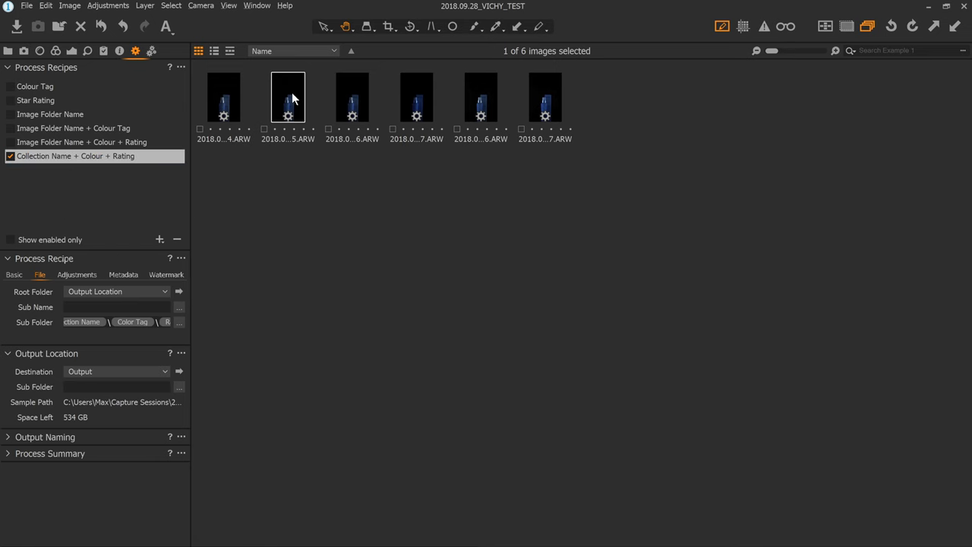
Switch to File Explorer, delete the exported Example 1 folder from Output, and return to Capture One.
key("alt+Tab")
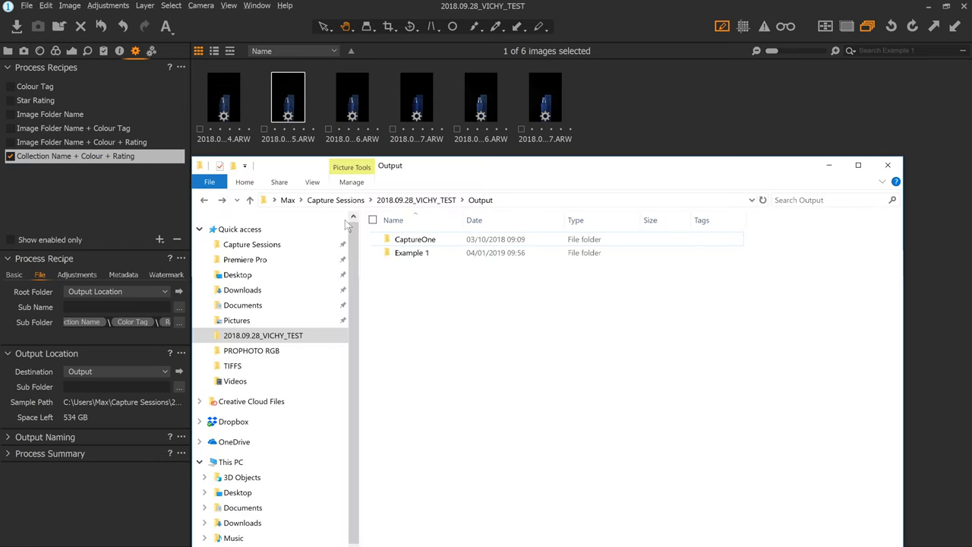
left_click(425, 256)
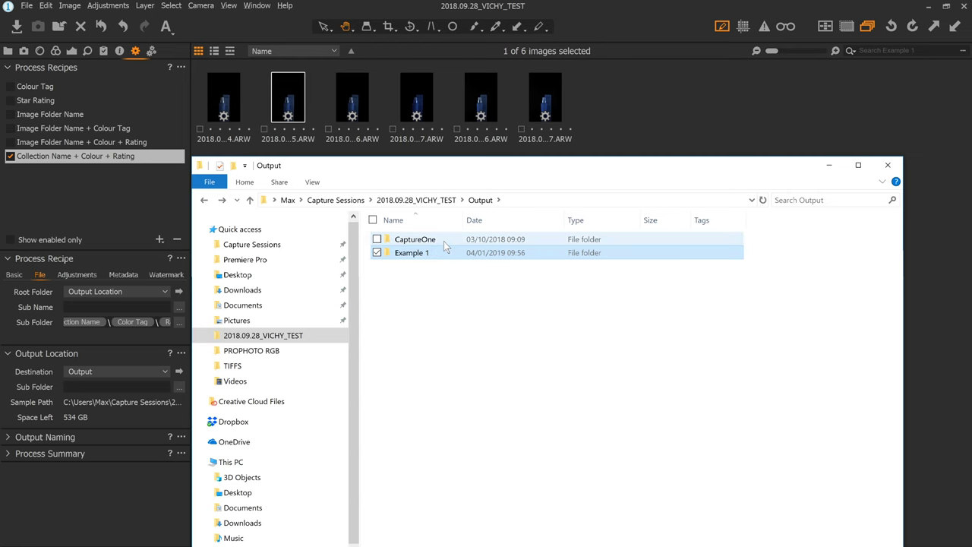
key("Delete")
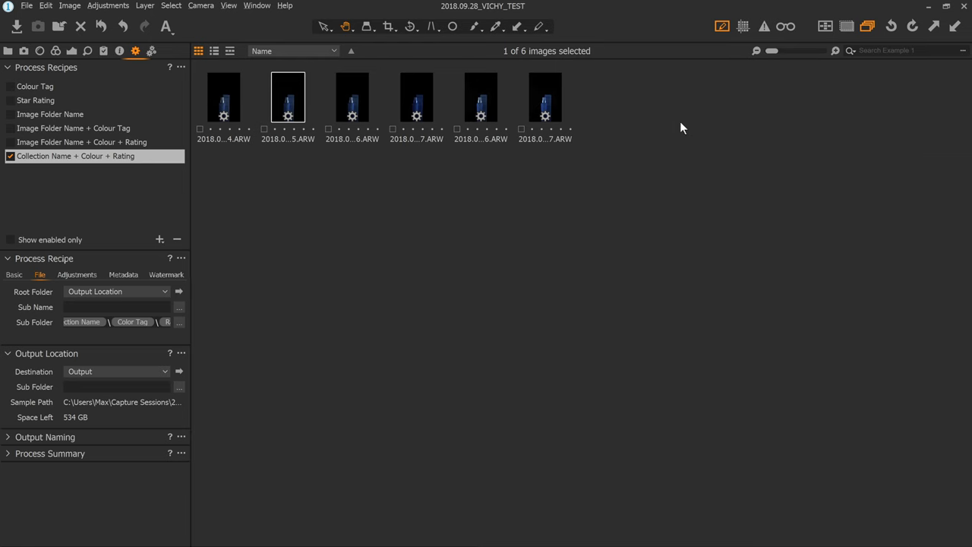
left_click(680, 121)
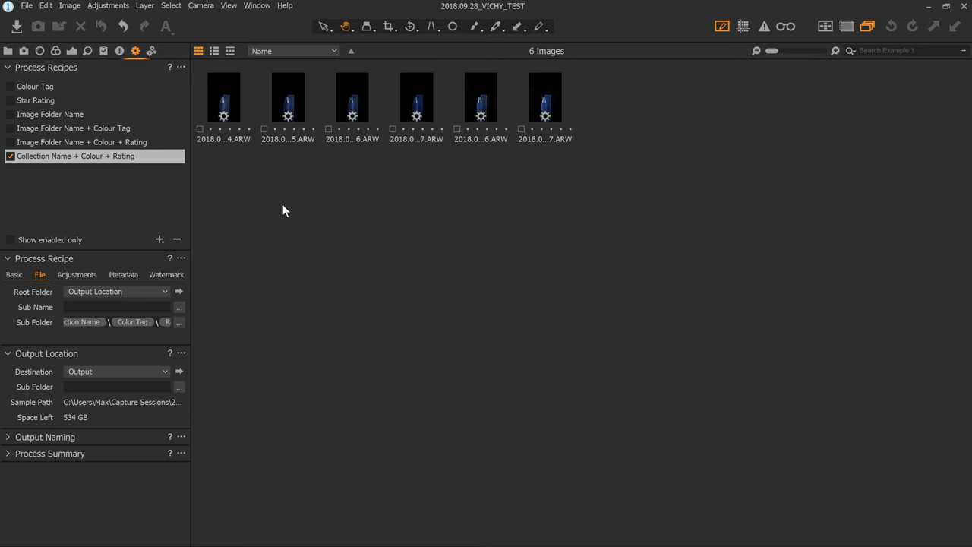
Select the second image and view the crop options of the Collection Name + Colour + Rating recipe.
key("Right")
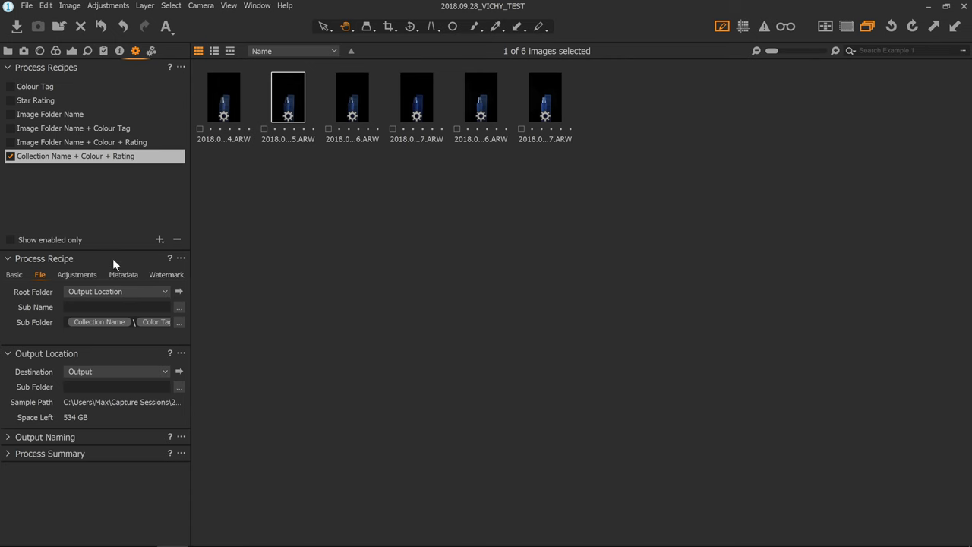
left_click(80, 273)
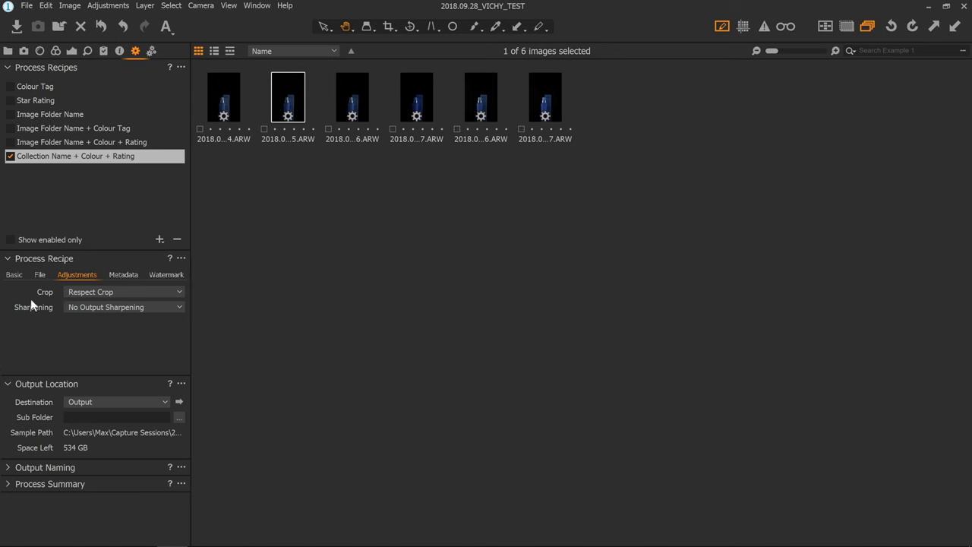
left_click(132, 291)
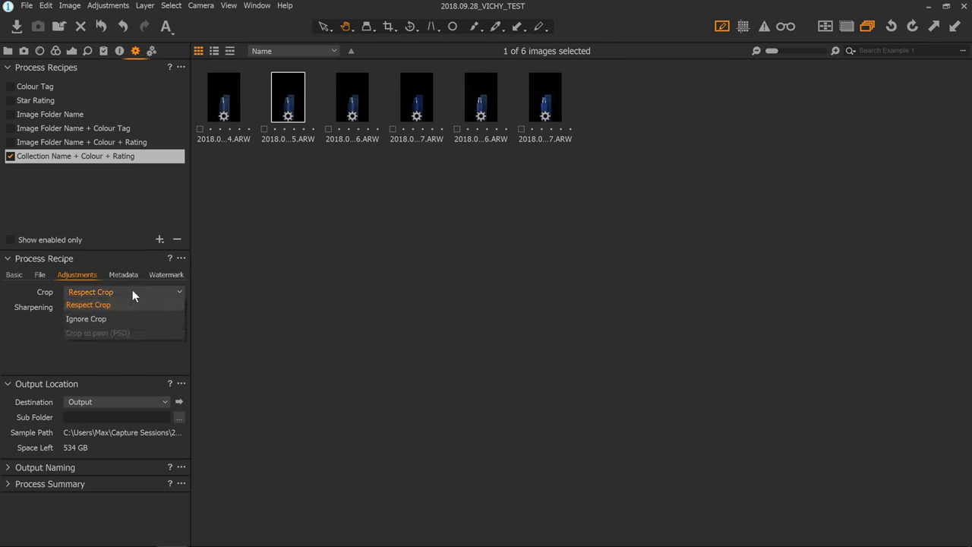
Set the output format of the Collection Name + Colour + Rating recipe to PSD.
left_click(13, 276)
left_click(10, 276)
left_click(92, 291)
left_click(86, 375)
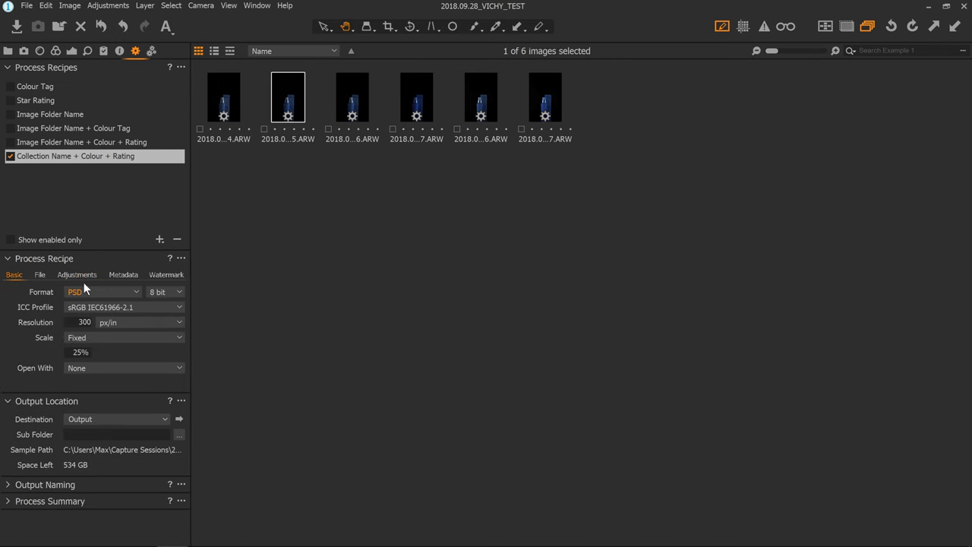
View the output sharpening options of the Collection Name + Colour + Rating recipe, and go to its crop setting.
left_click(63, 276)
left_click(101, 308)
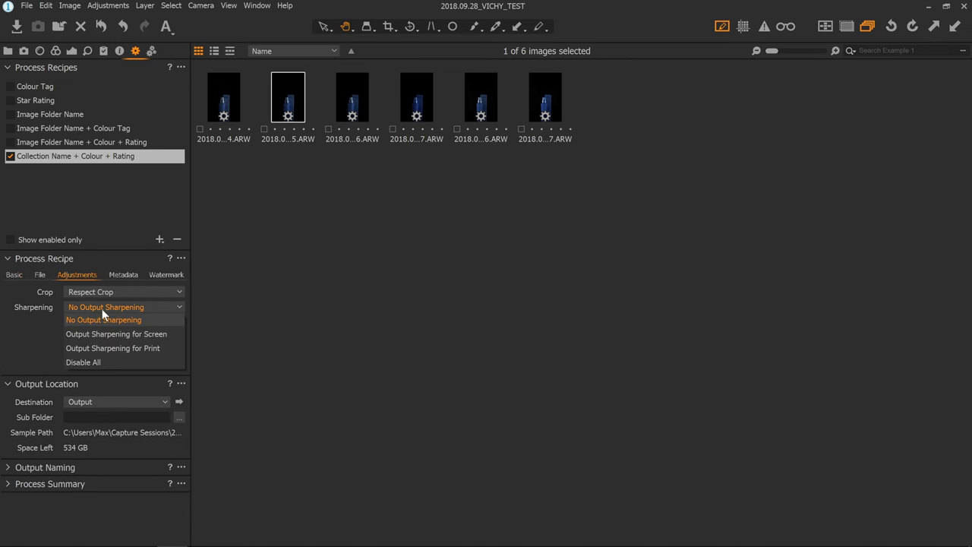
left_click(101, 293)
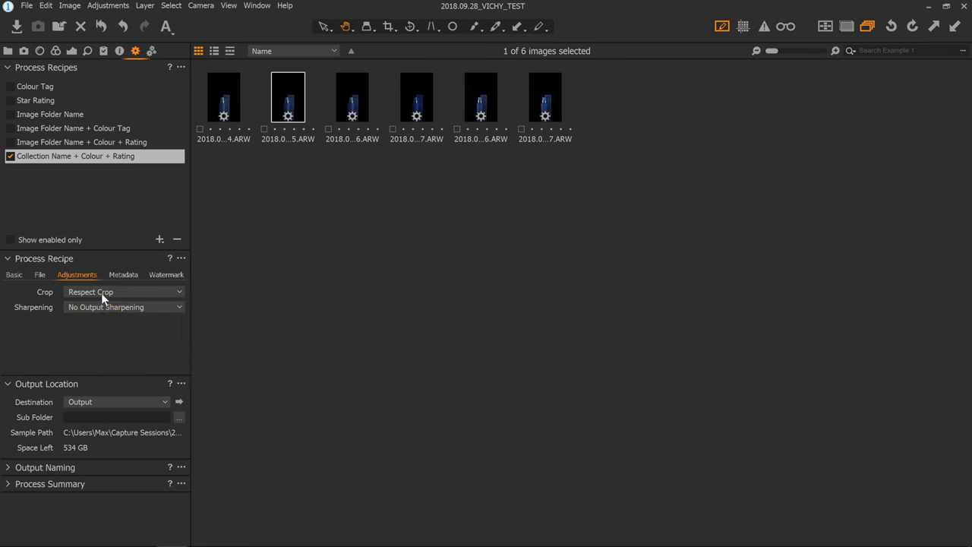